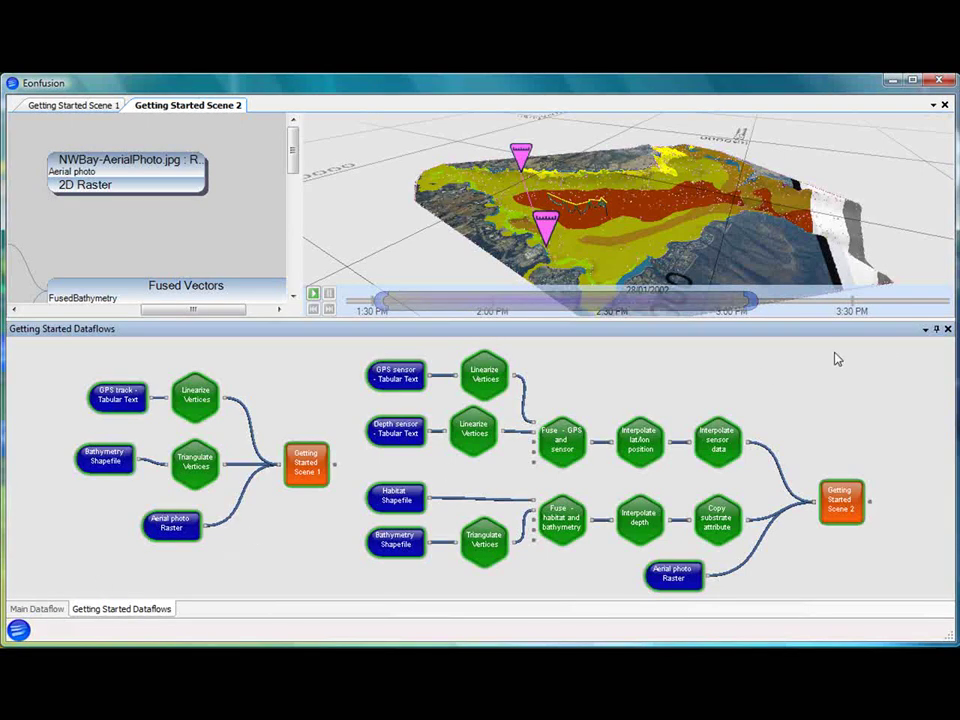
Step: Close the Getting Started Dataflows pane and reopen that dataflow from its object in the Main Dataflow
click(948, 330)
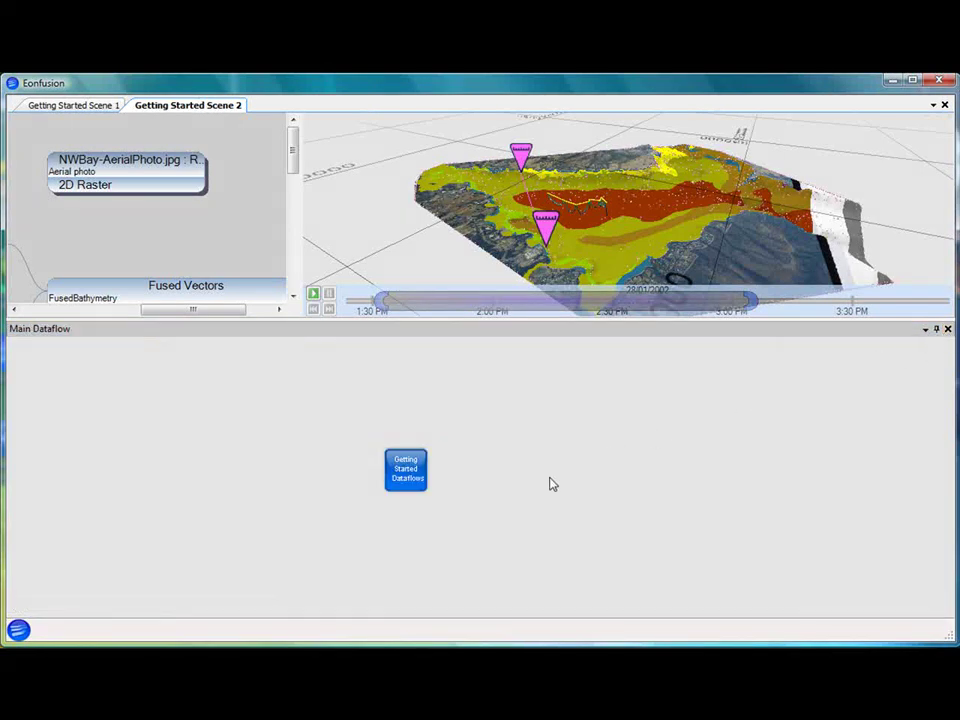
right_click(402, 477)
click(439, 483)
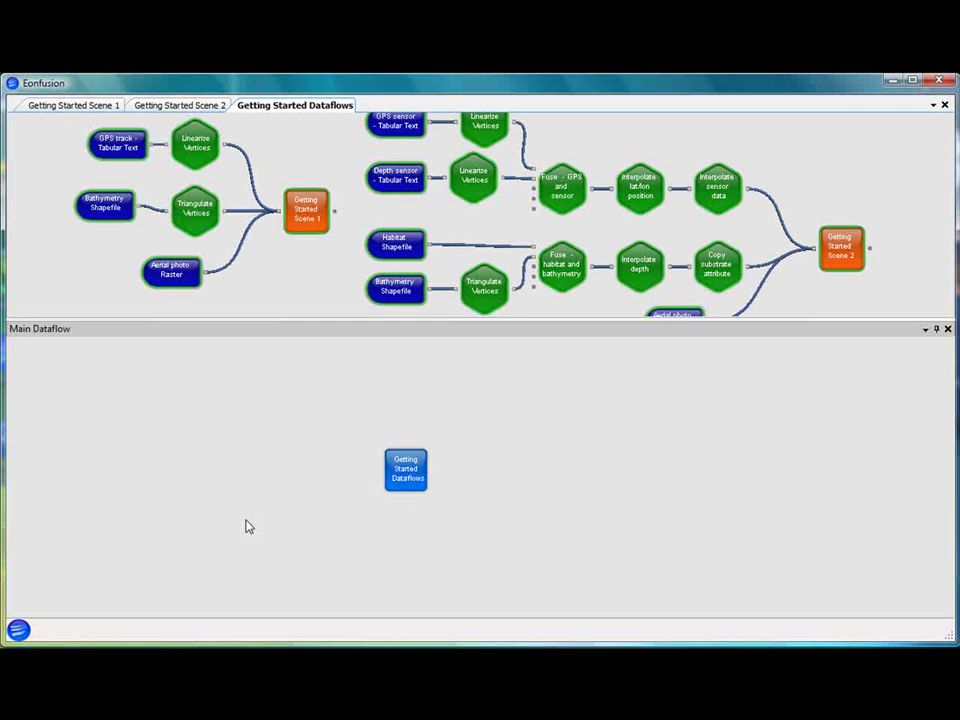
Step: Fit the complete Getting Started Dataflows diagram in the view using Zoom to extents
click(20, 630)
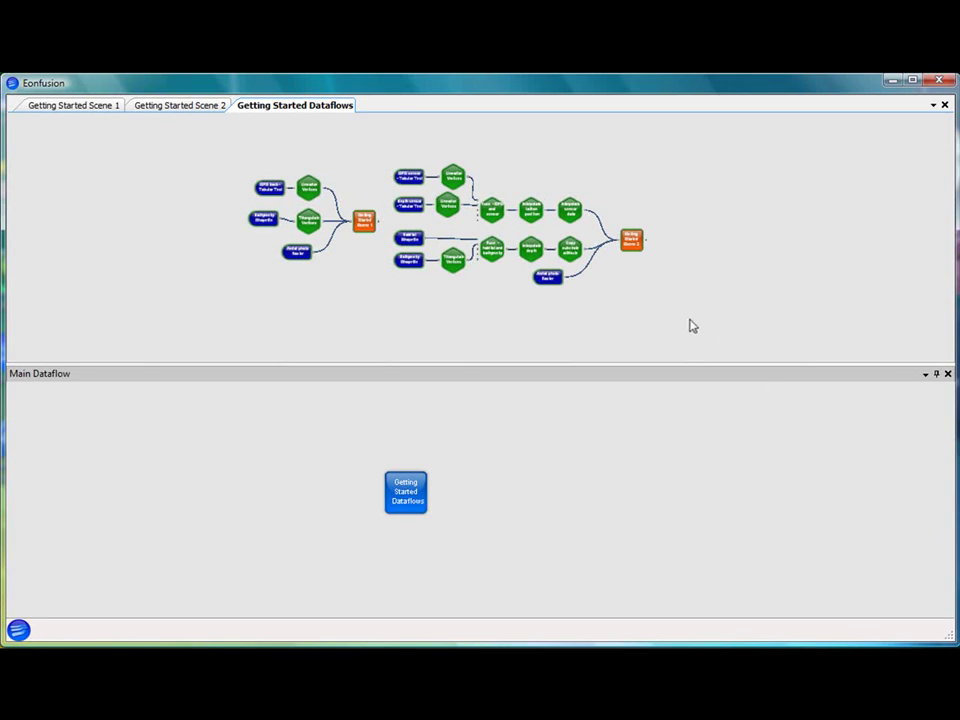
scroll(692, 326, down, 2)
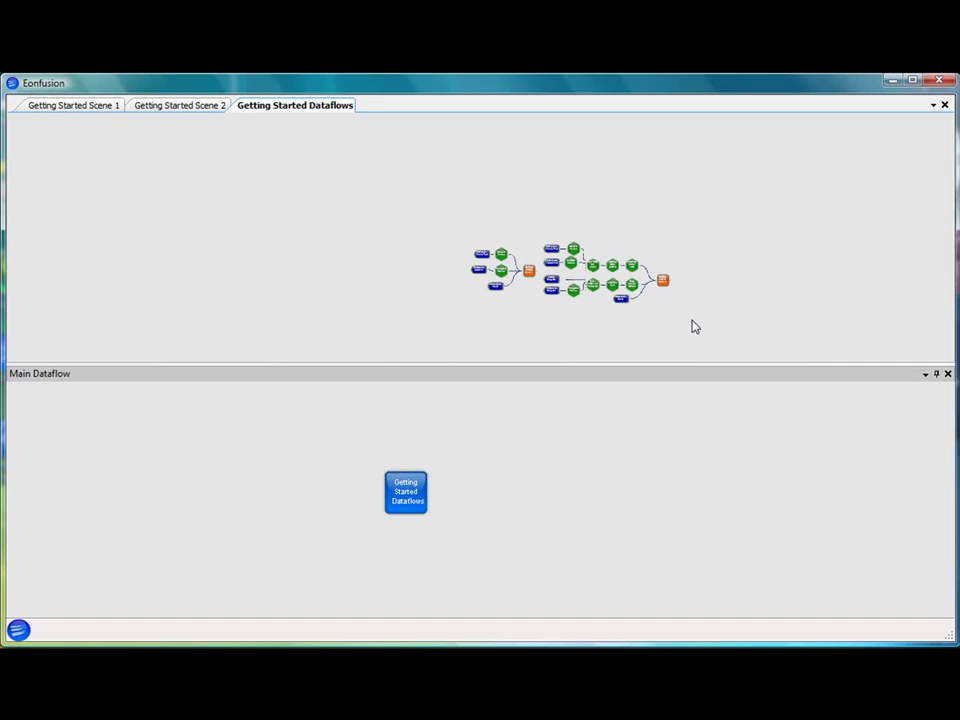
scroll(695, 327, up, 3)
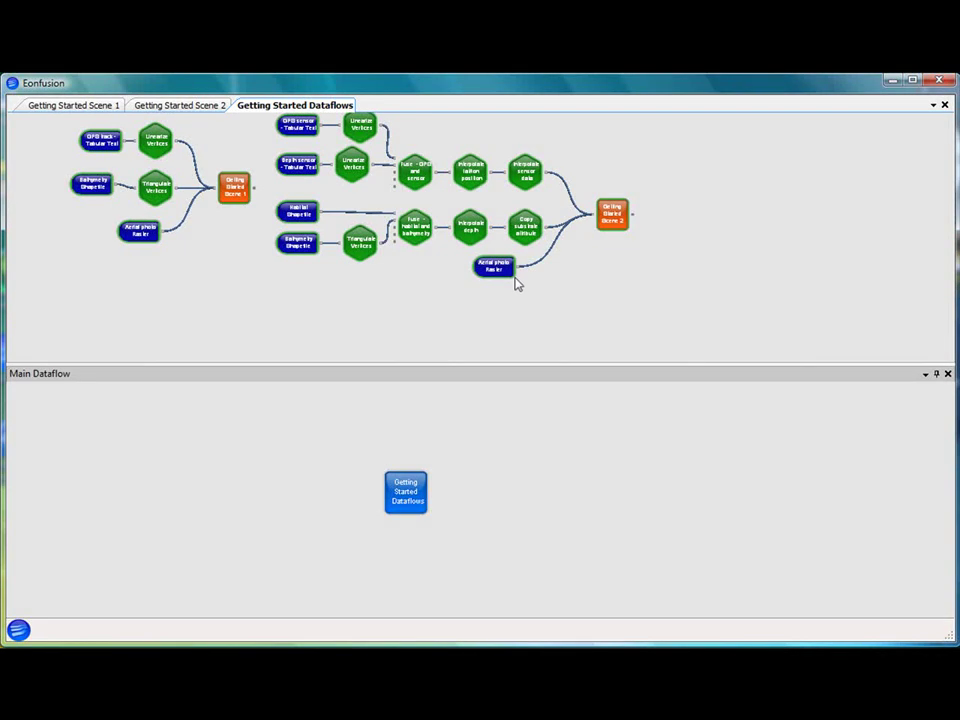
drag(514, 285, 510, 236)
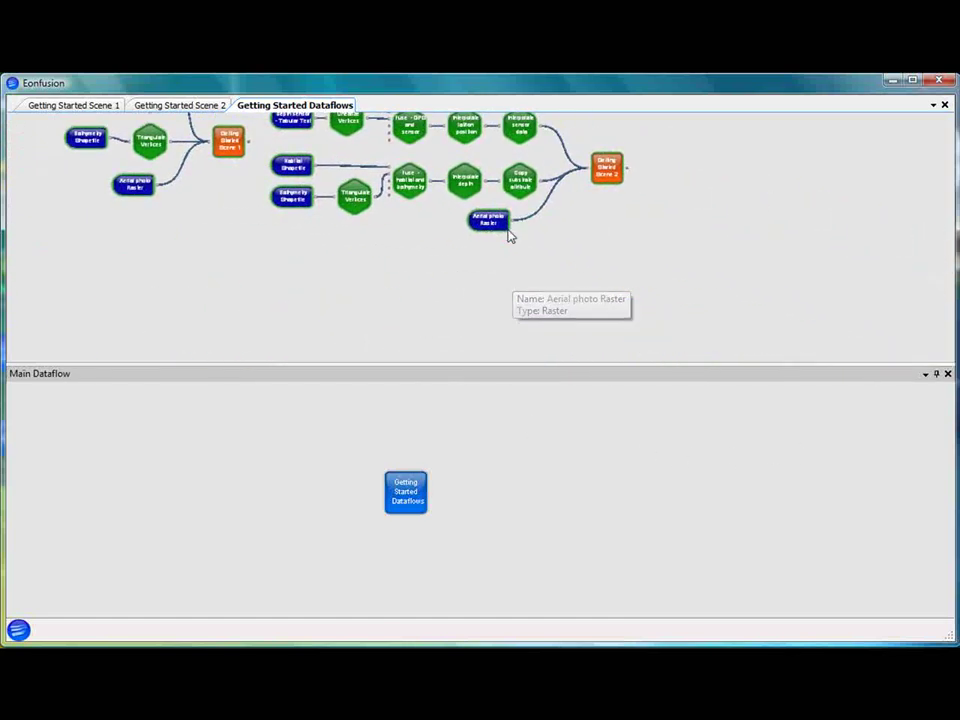
right_click(392, 265)
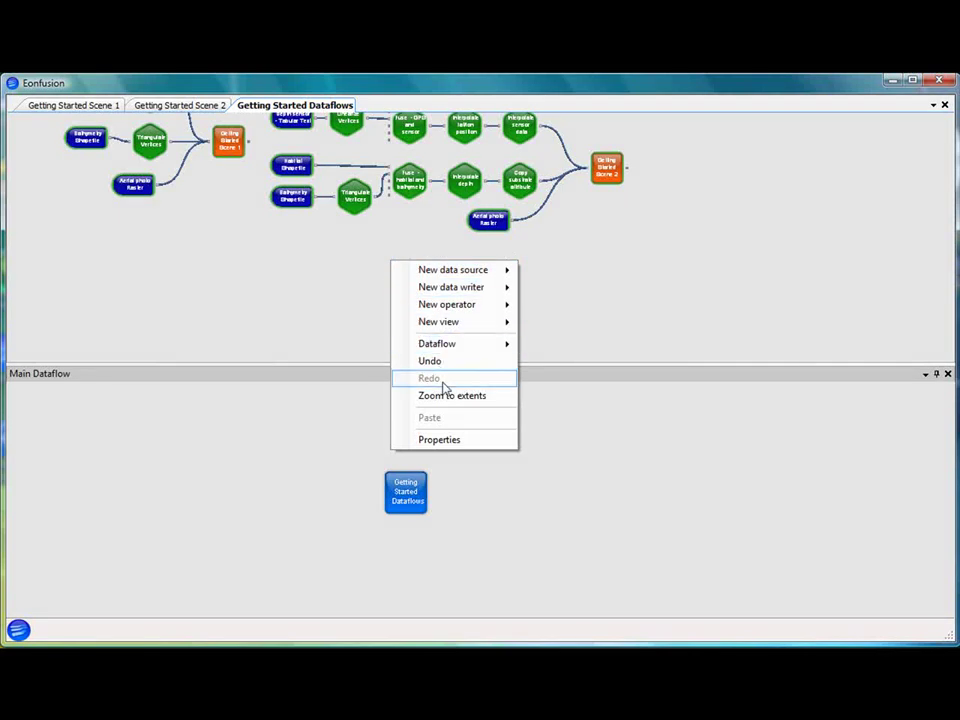
click(446, 396)
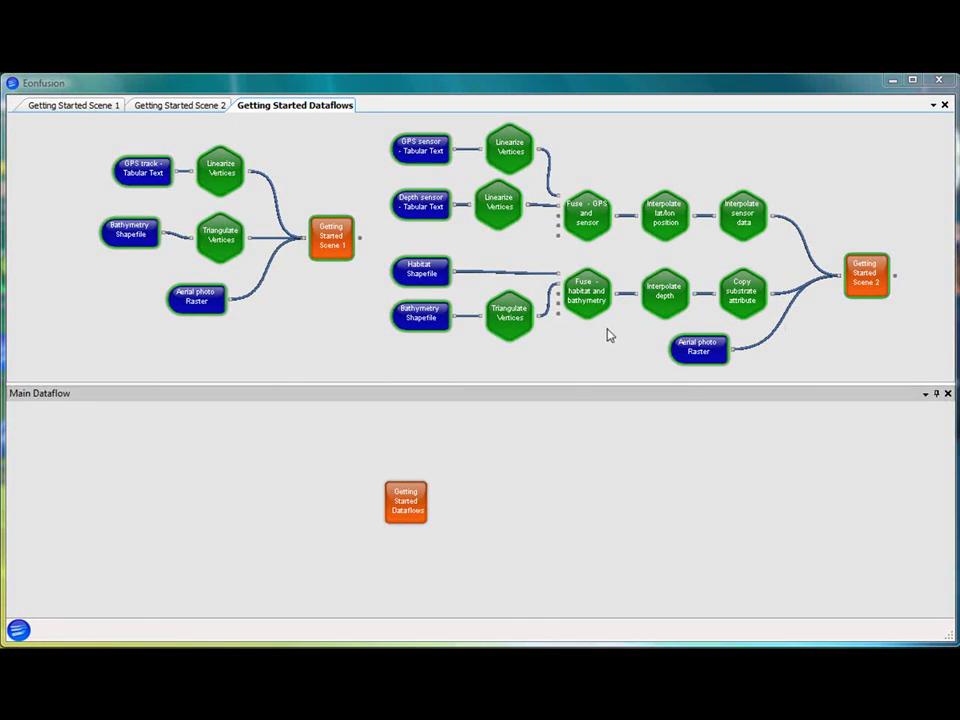
right_click(561, 353)
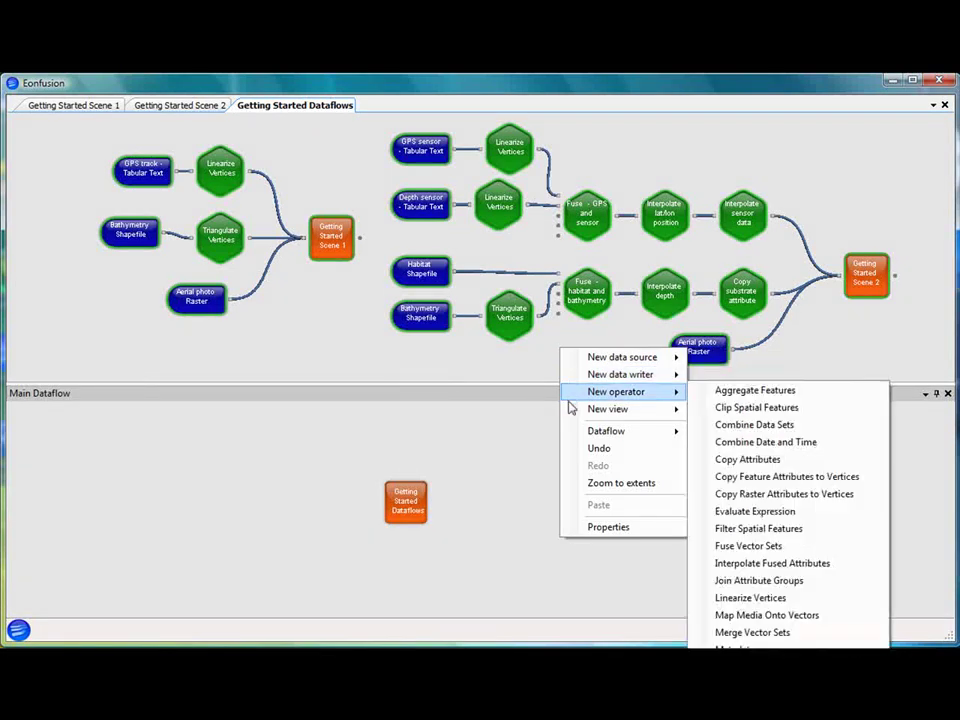
mouse_move(570, 414)
mouse_move(576, 358)
click(531, 368)
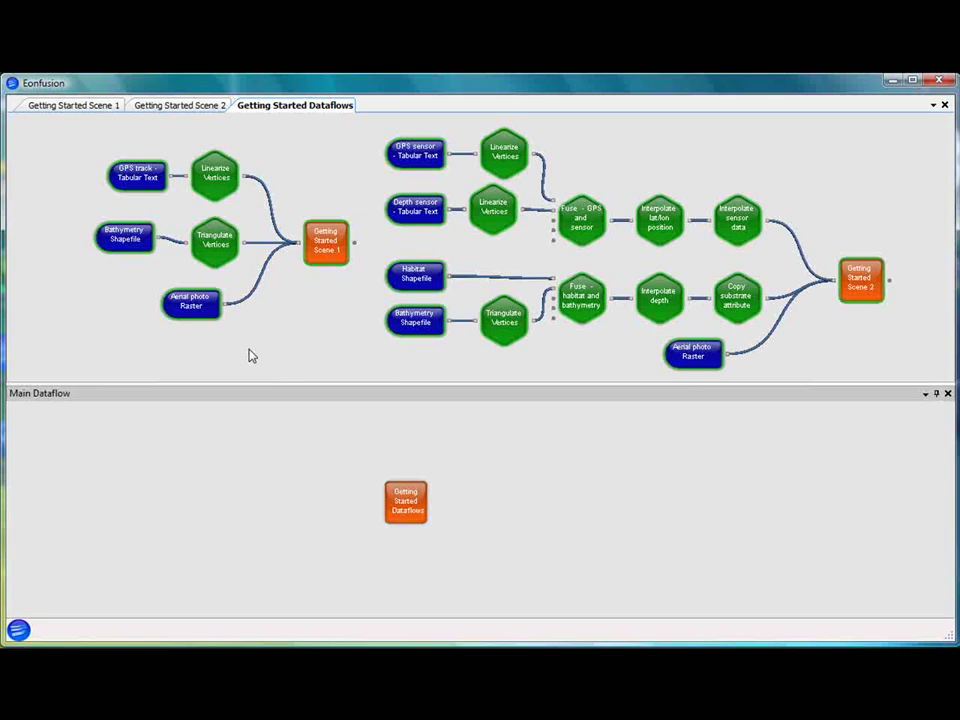
Step: Enlarge the dataflow pane and add a new Shapefile data source below the Aerial photo Raster of the first dataflow
drag(268, 388, 283, 489)
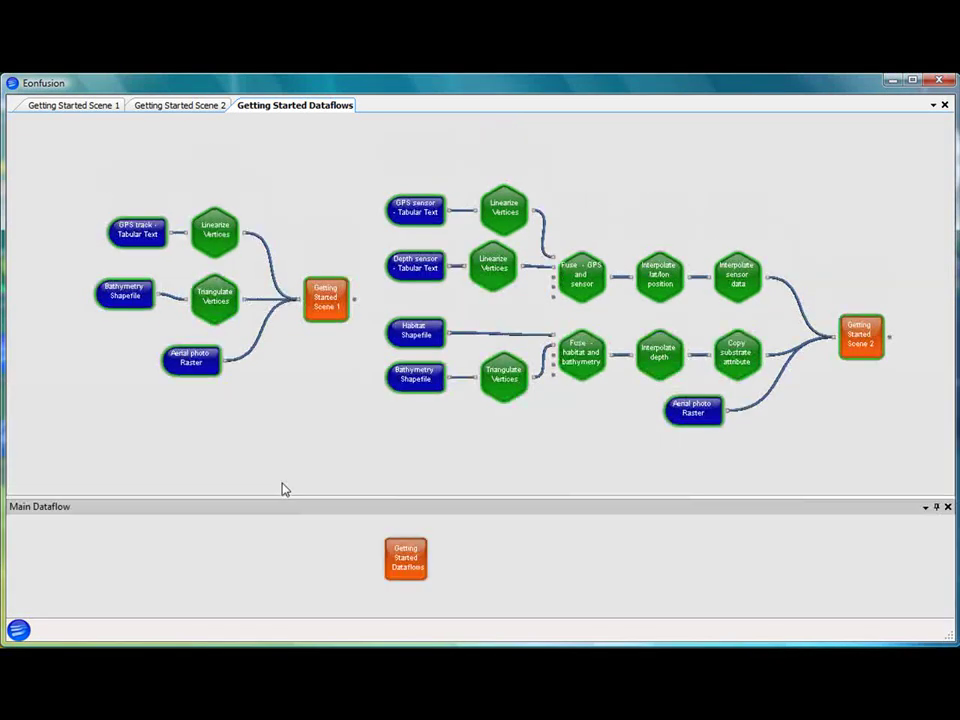
right_click(156, 424)
mouse_move(224, 437)
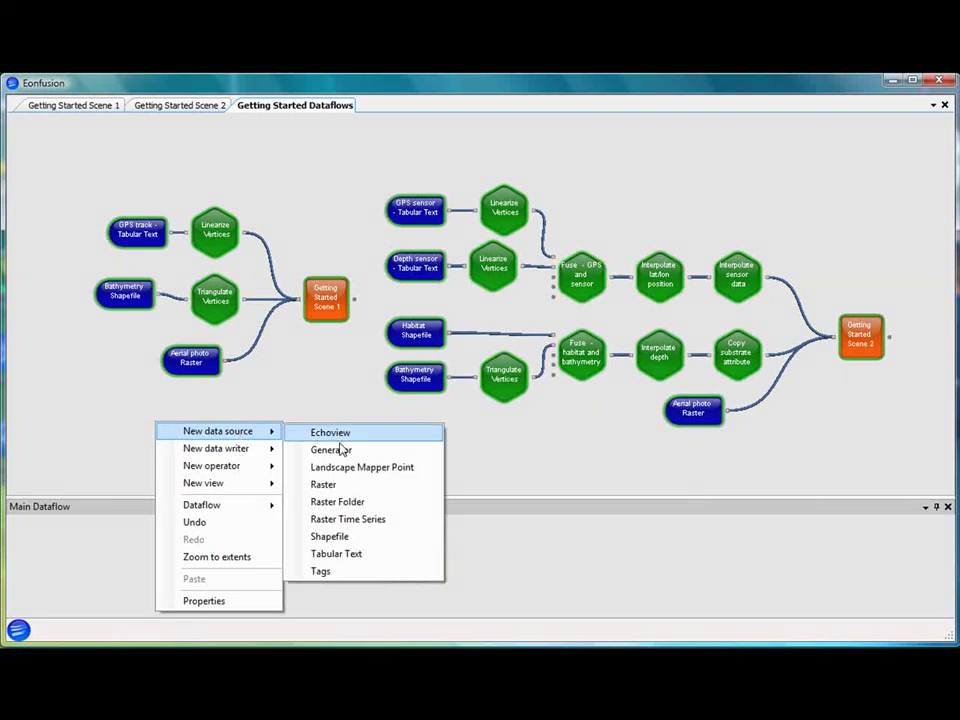
click(330, 537)
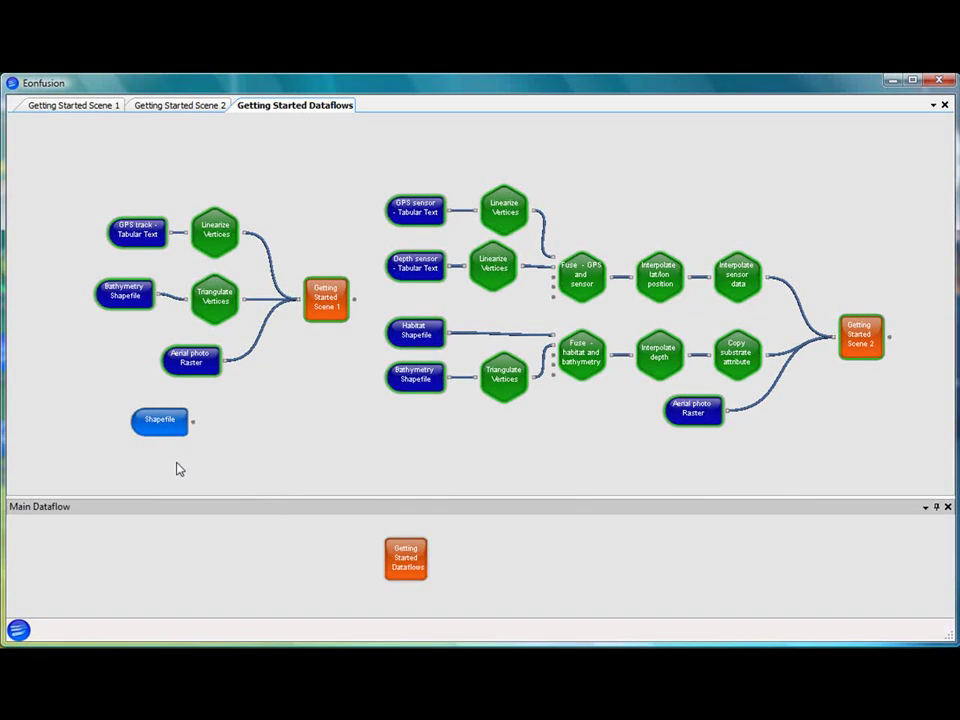
Step: Set the new Shapefile's object name to "Bathymetry shapefile" and its file name to "Samples\Data\NWBay Bathymetry points.shp"
right_click(180, 426)
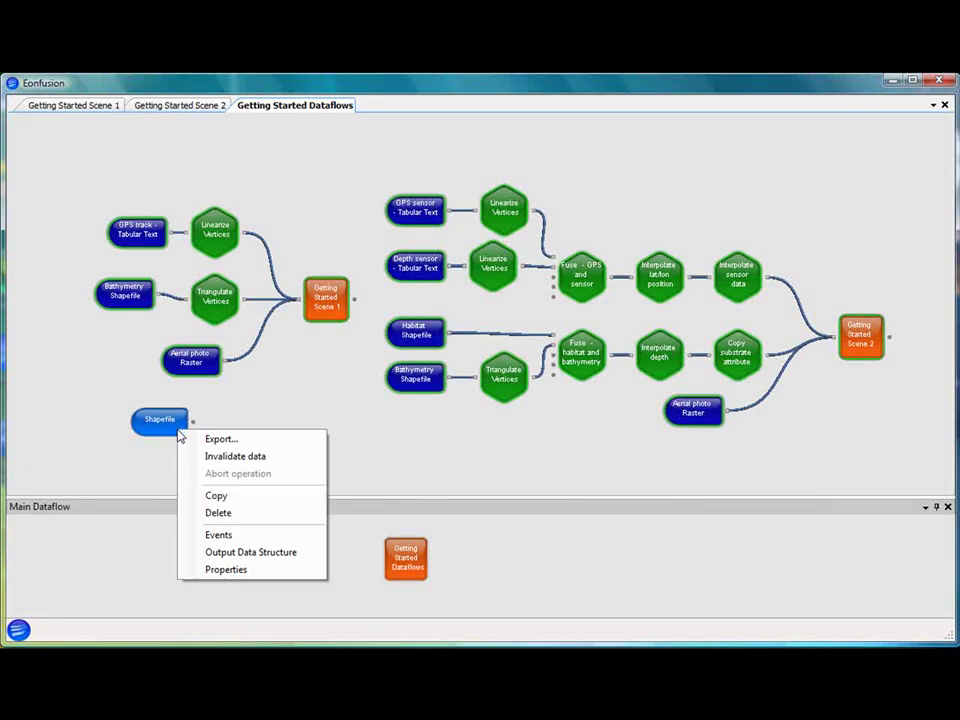
click(224, 569)
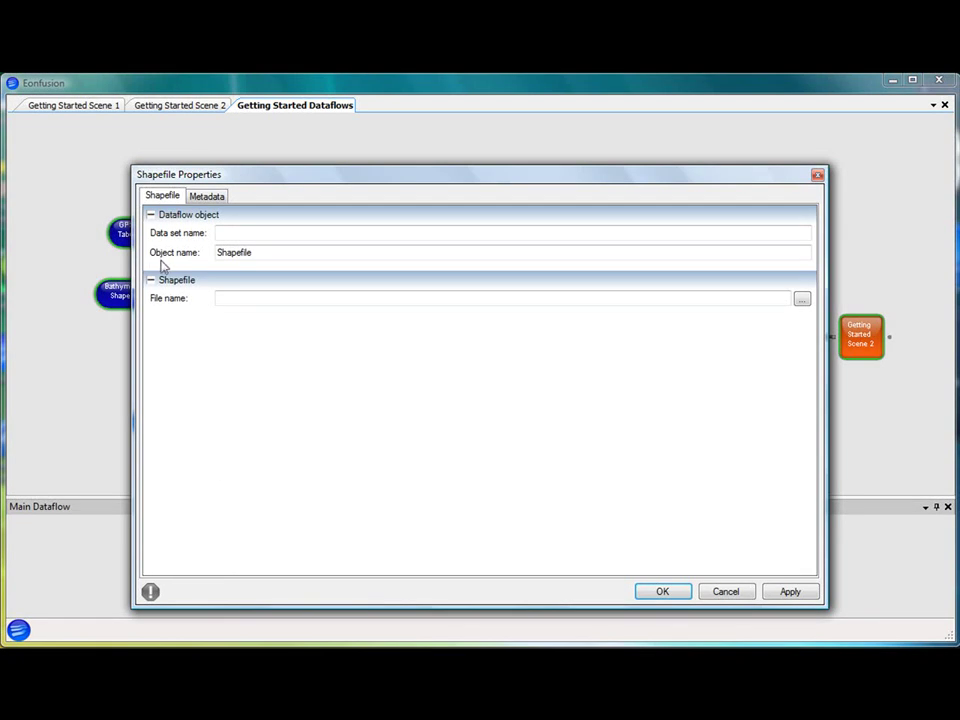
click(243, 252)
double_click(243, 252)
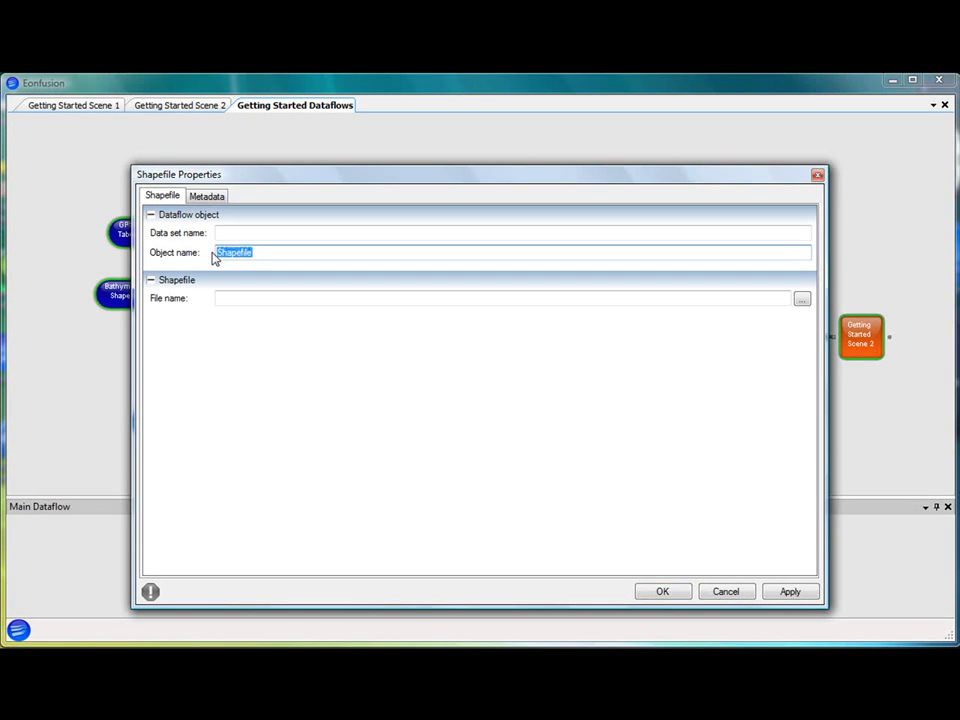
text(Bathymetry shapefile)
click(237, 297)
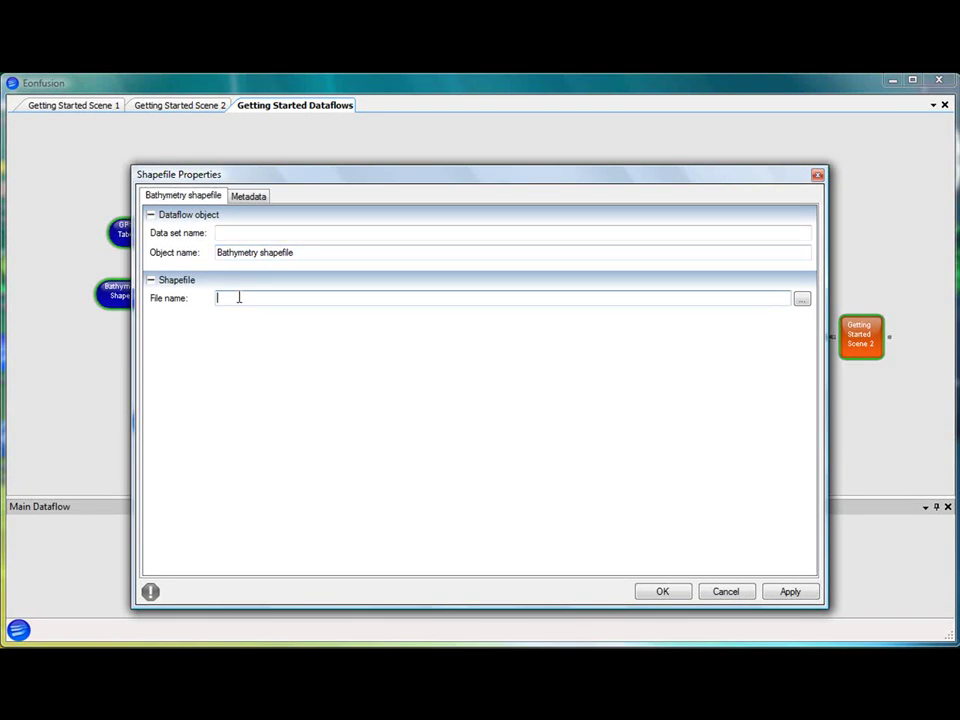
text(Samples\Data\NWBay Bathymetry points.shp)
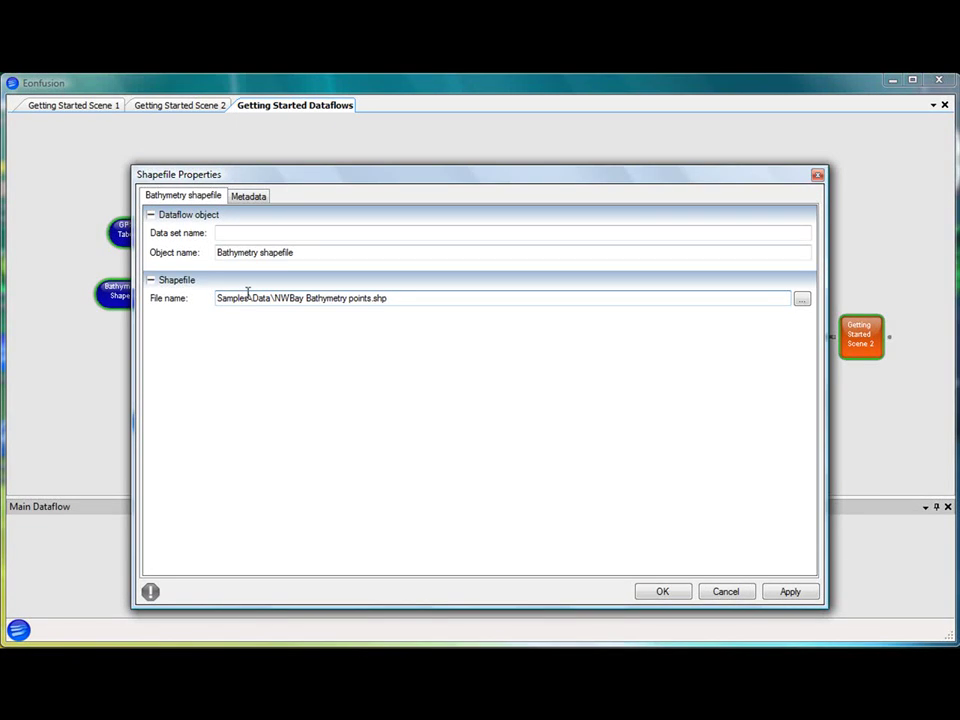
click(661, 592)
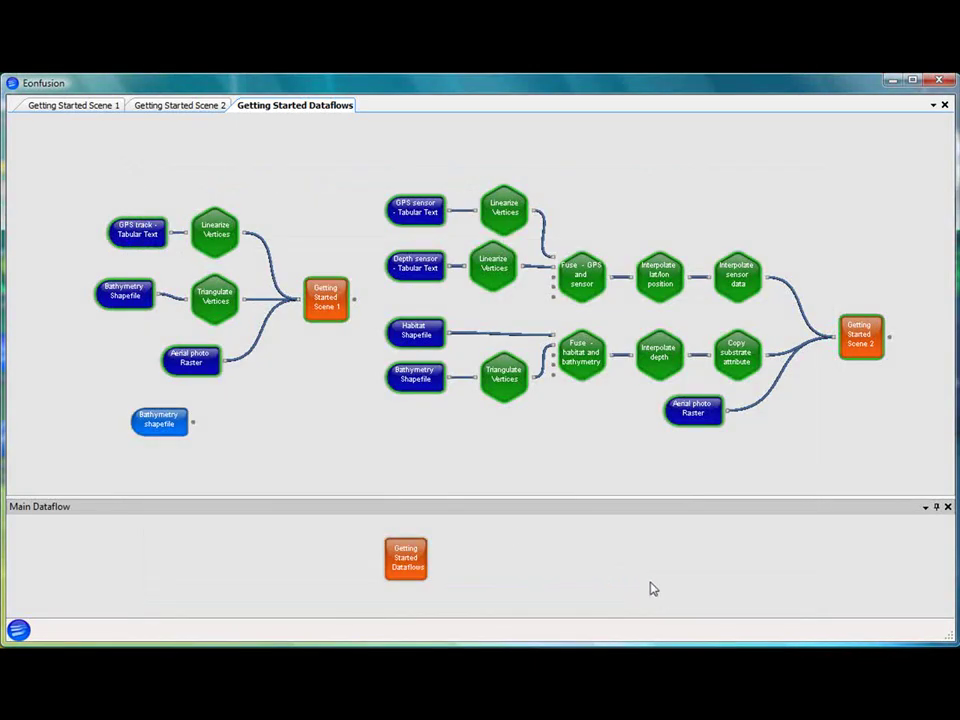
Step: Examine the new Bathymetry shapefile's output data structure and view the table of its Vertices
right_click(184, 423)
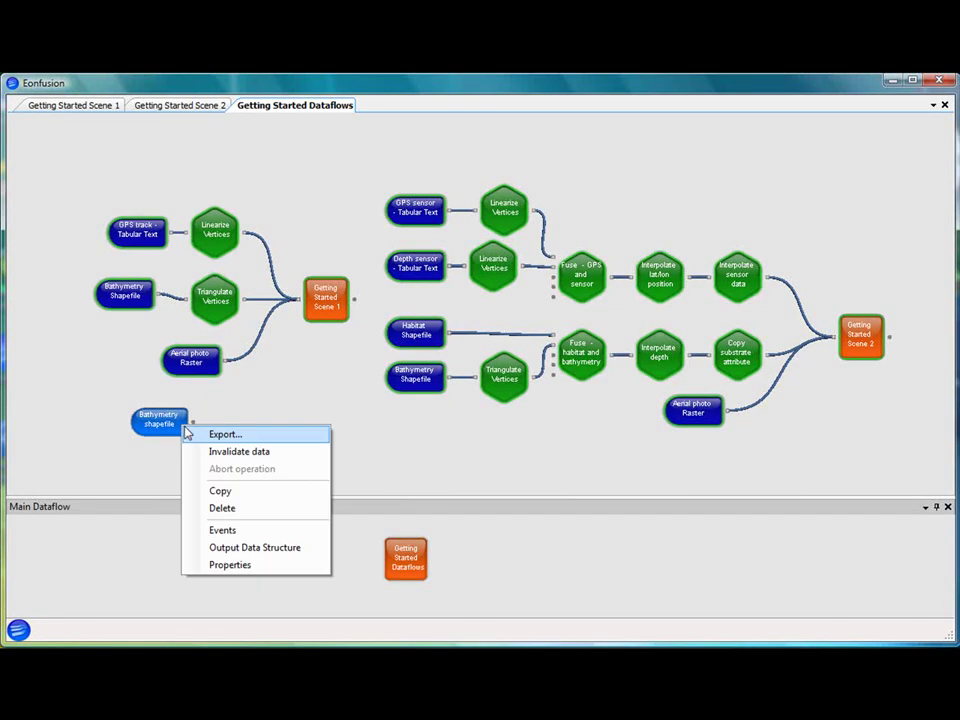
click(232, 548)
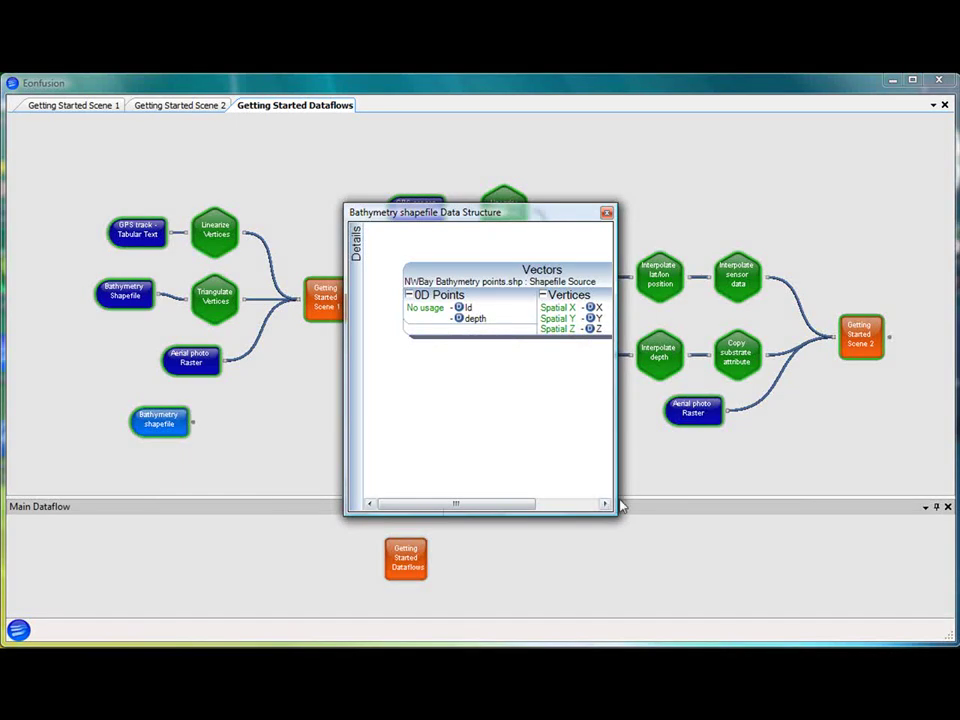
drag(606, 507, 716, 380)
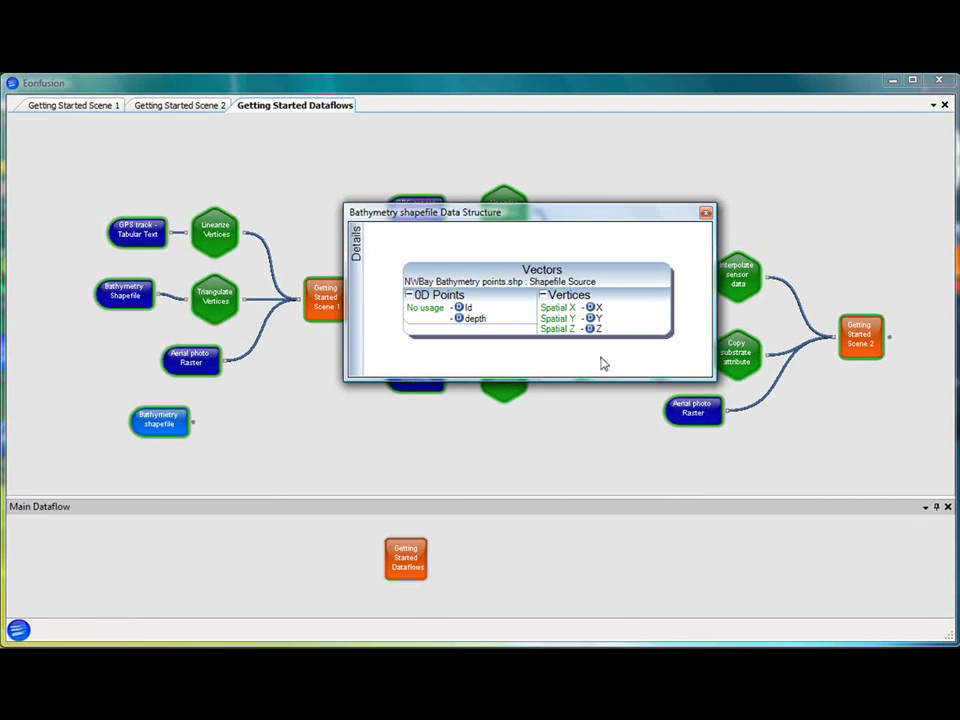
right_click(631, 297)
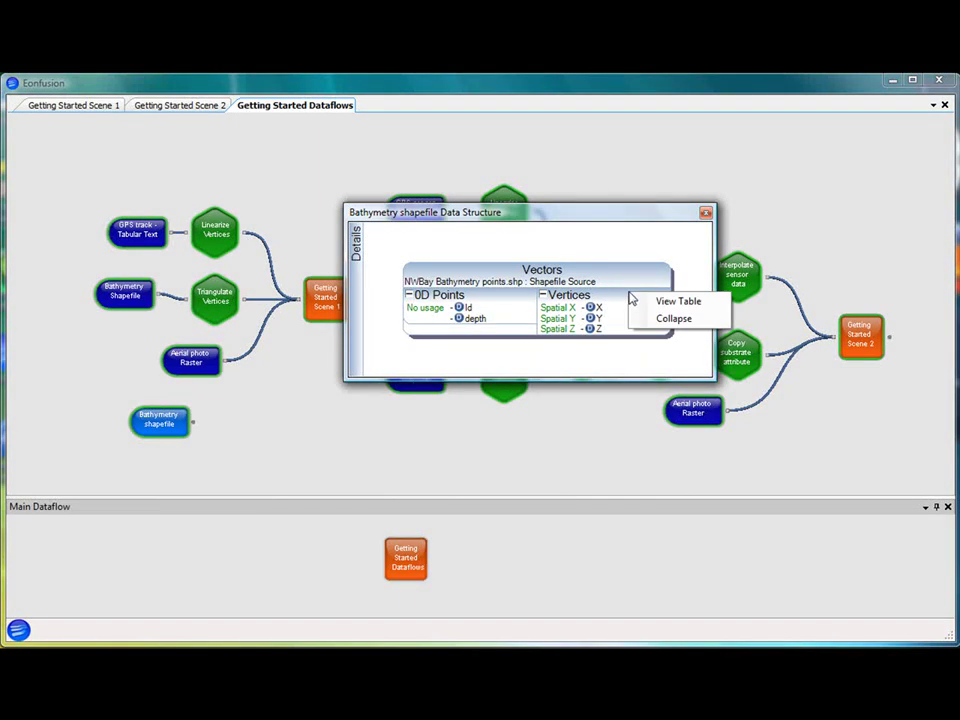
click(657, 303)
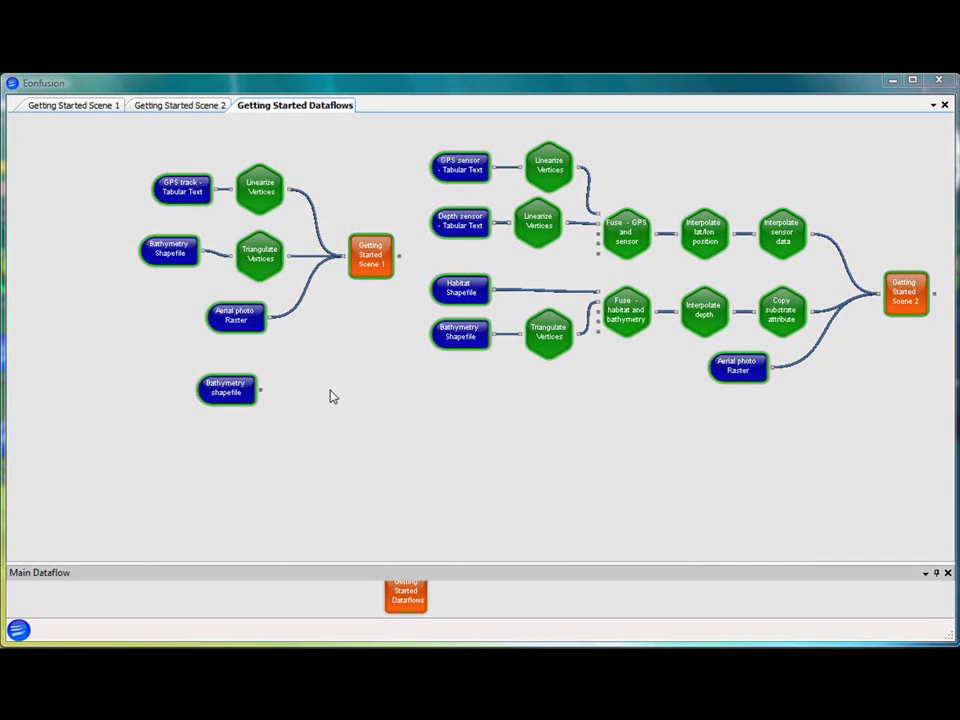
Step: Add a Triangulate Vertices operator beside the new Bathymetry shapefile and connect the shapefile's output to the operator's input
right_click(330, 291)
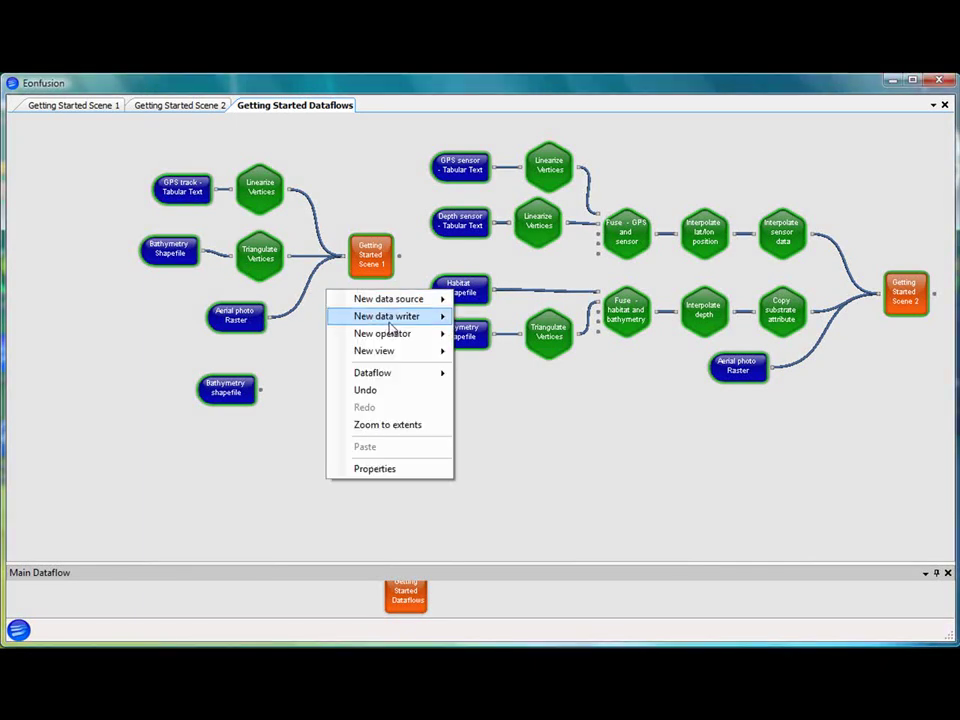
mouse_move(396, 334)
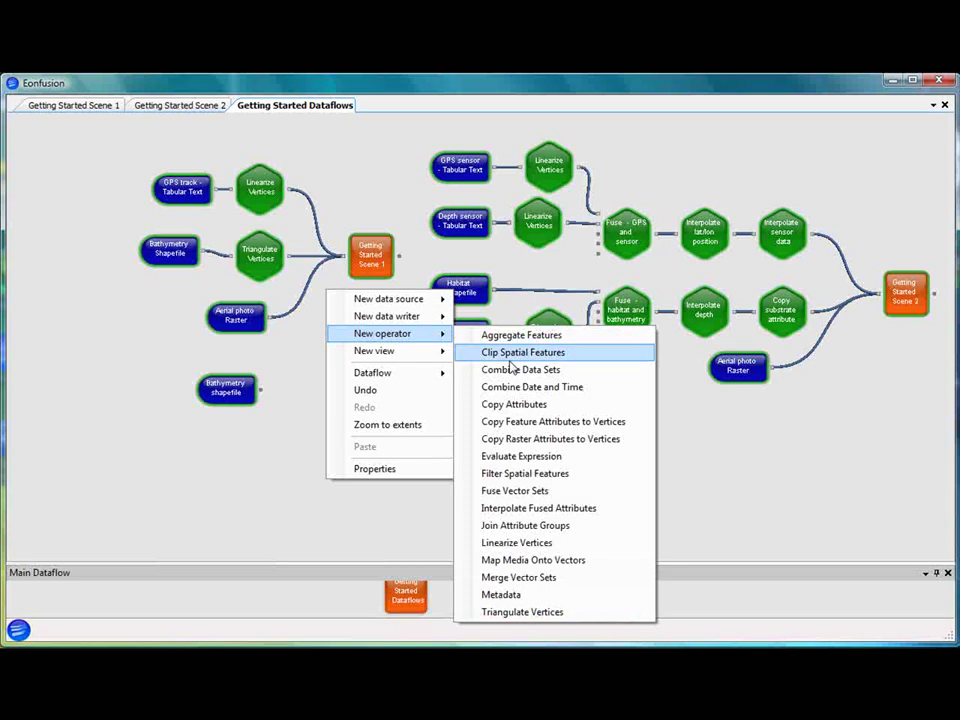
click(551, 613)
drag(323, 293, 326, 398)
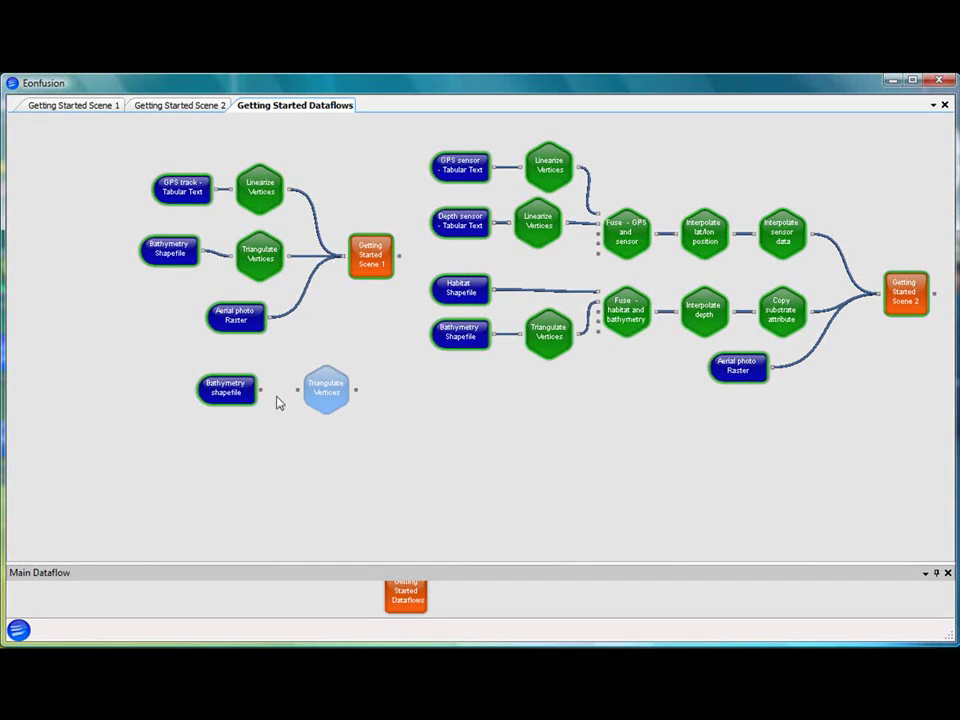
drag(260, 390, 302, 395)
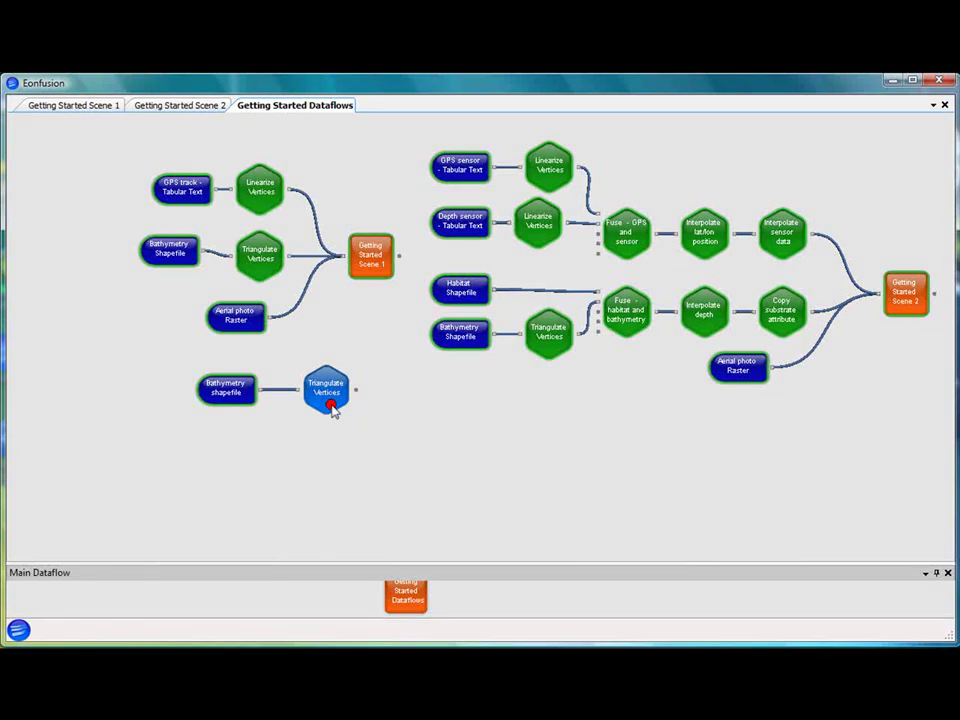
Step: Configure the new Triangulate Vertices operator with data set name "Surface" and the vertex attributes X and Y as triangulation attributes
double_click(333, 410)
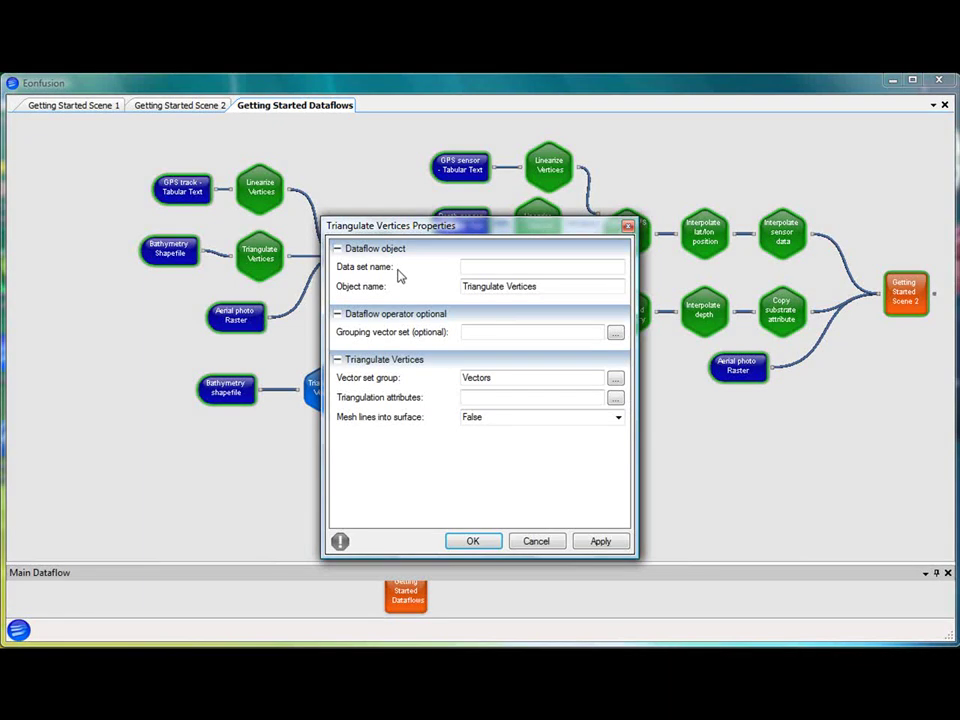
click(467, 269)
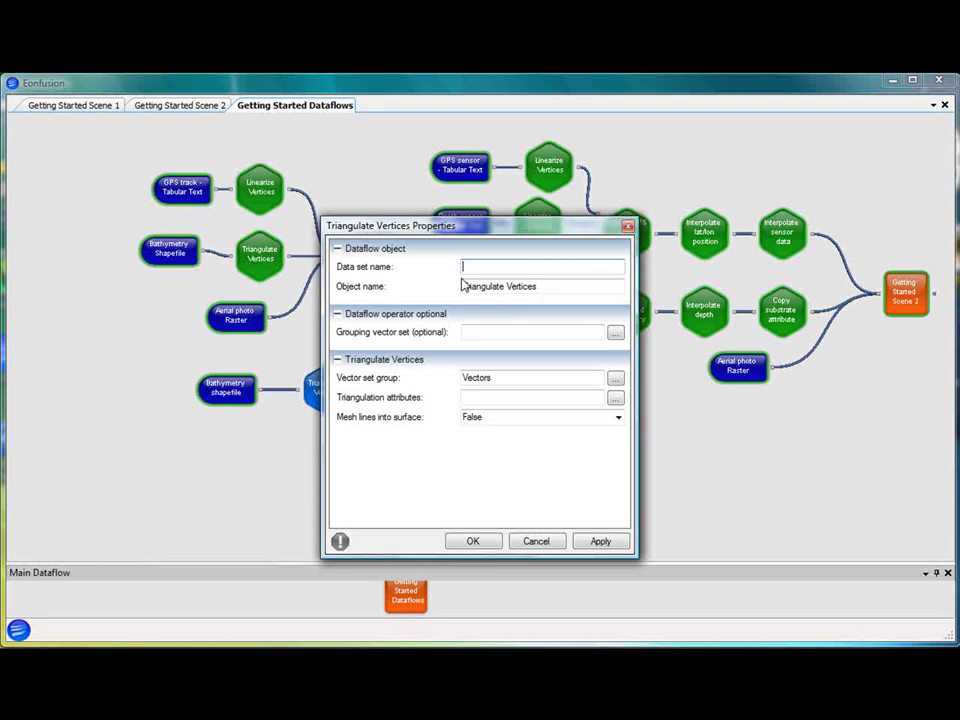
text(Surface)
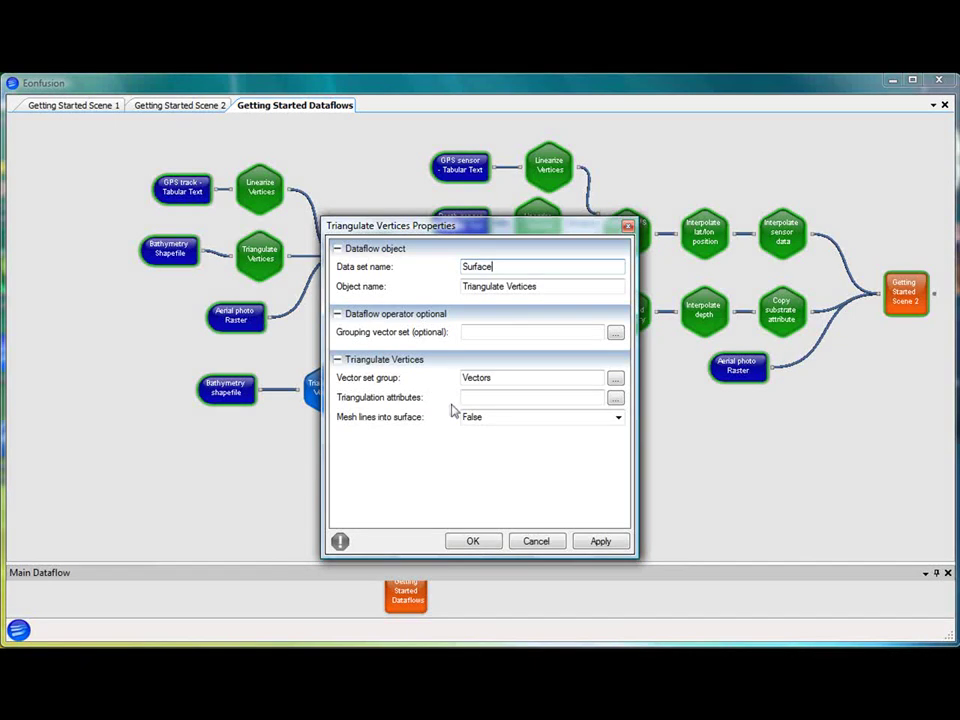
click(615, 400)
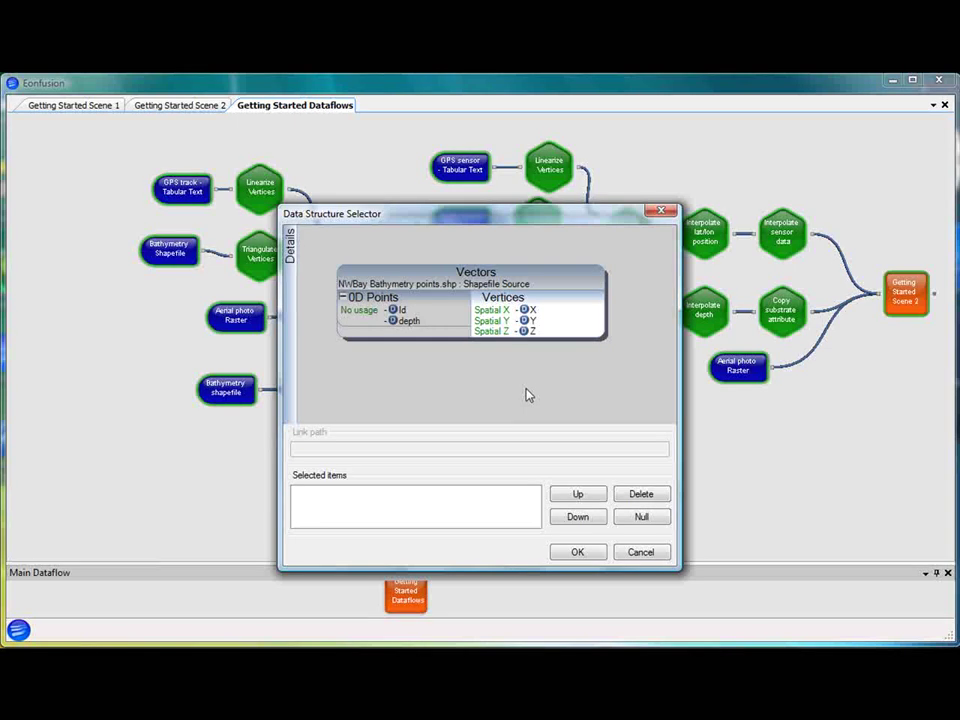
click(533, 310)
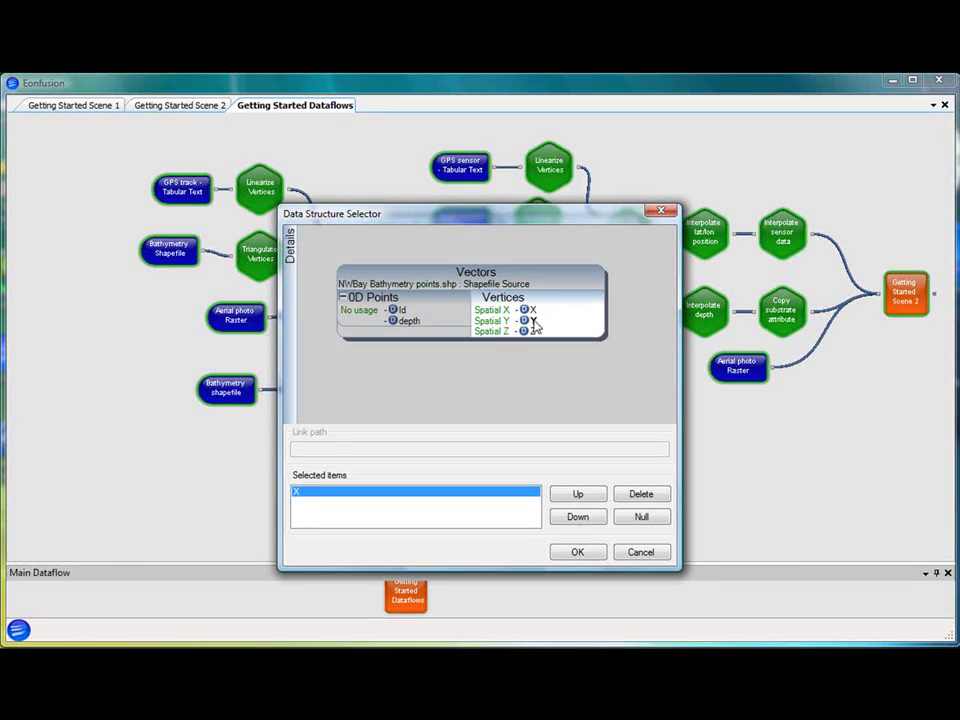
click(533, 321)
click(586, 552)
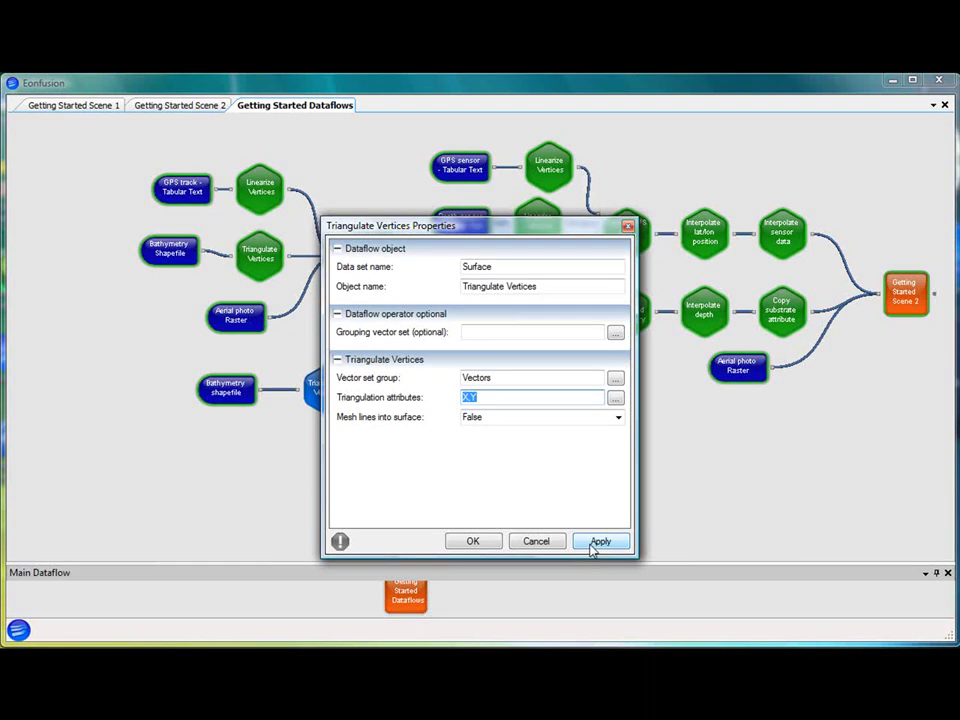
click(491, 542)
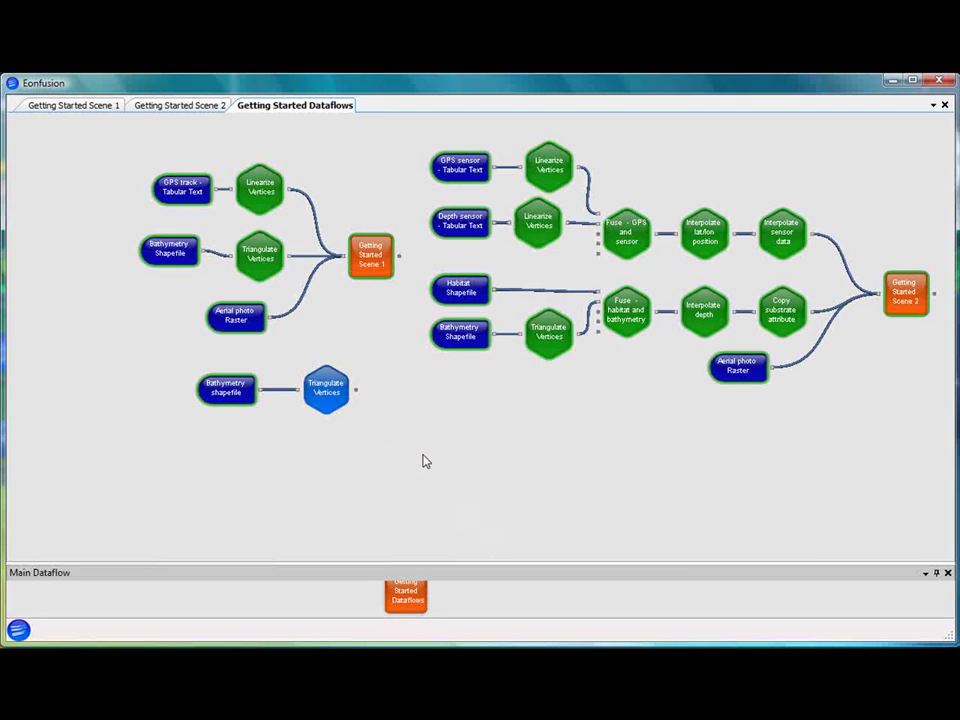
Step: Compare the output data structures of the new Triangulate Vertices operator and the Bathymetry shapefile side by side, then close both
right_click(333, 401)
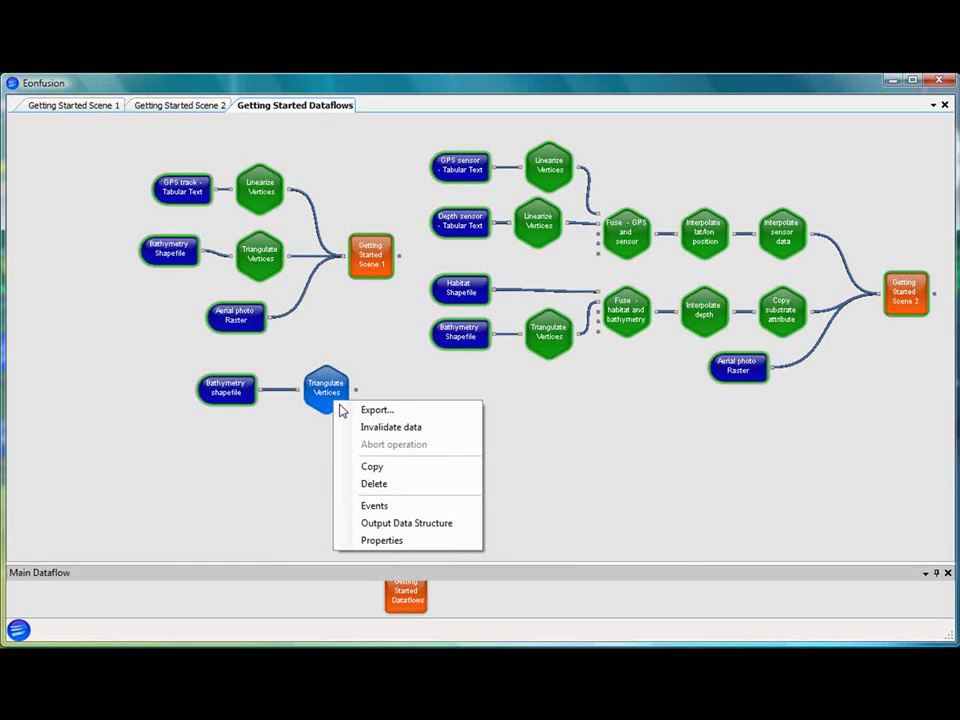
click(404, 530)
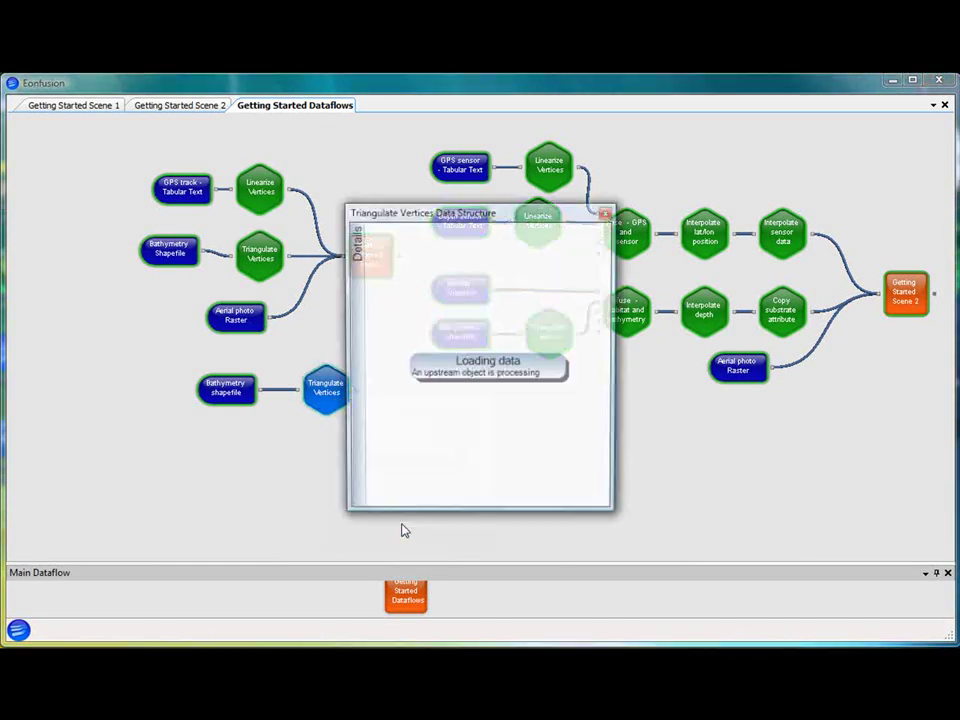
drag(616, 508, 703, 383)
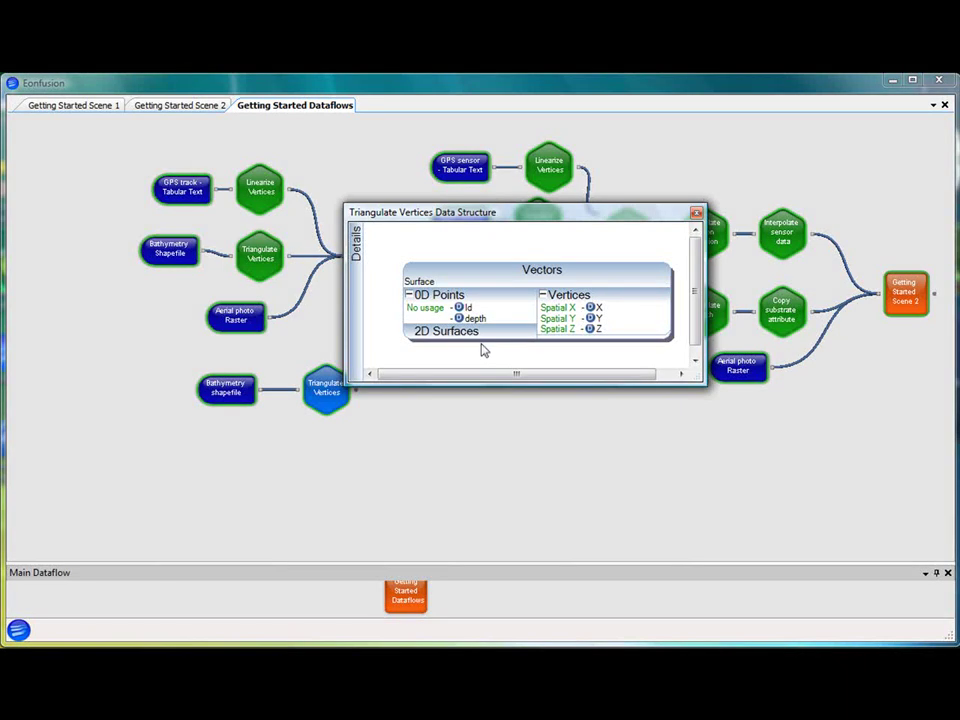
right_click(248, 402)
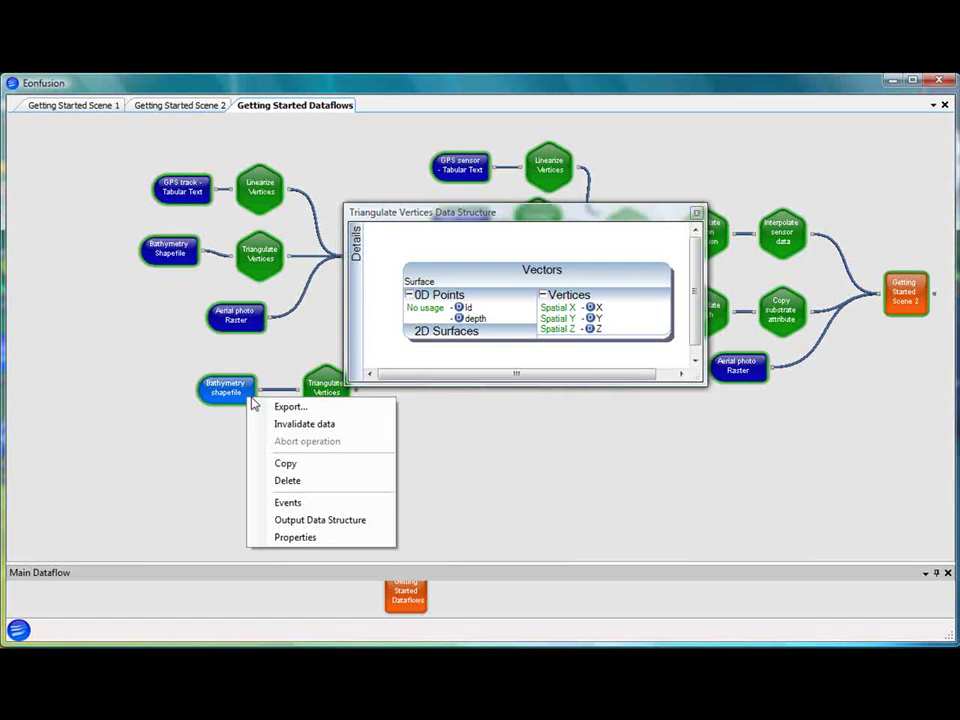
click(311, 526)
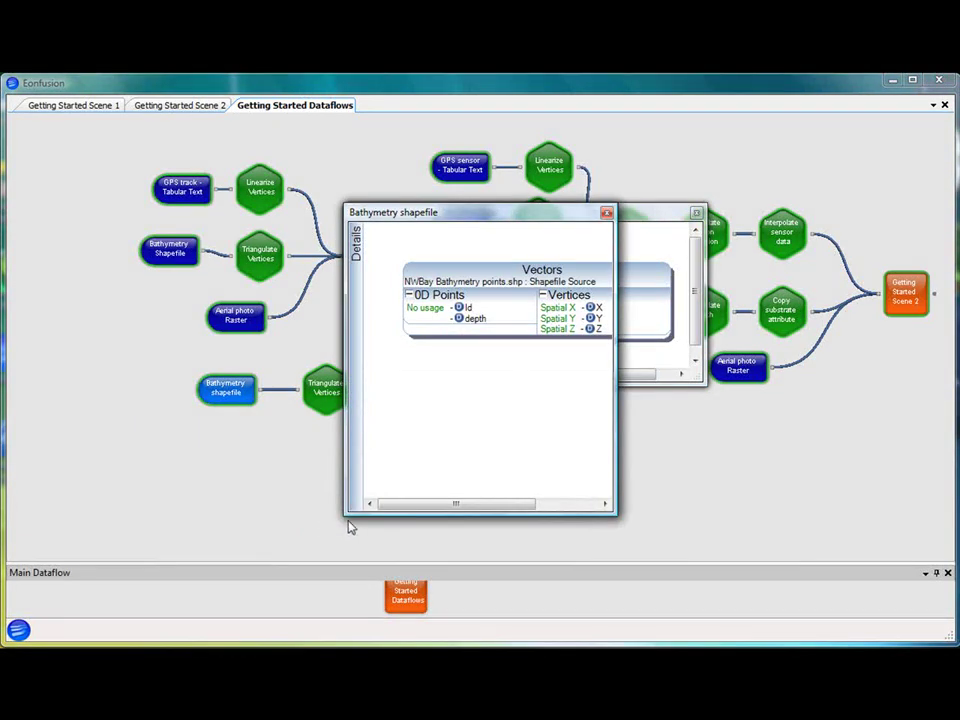
drag(614, 512, 707, 385)
drag(576, 208, 343, 368)
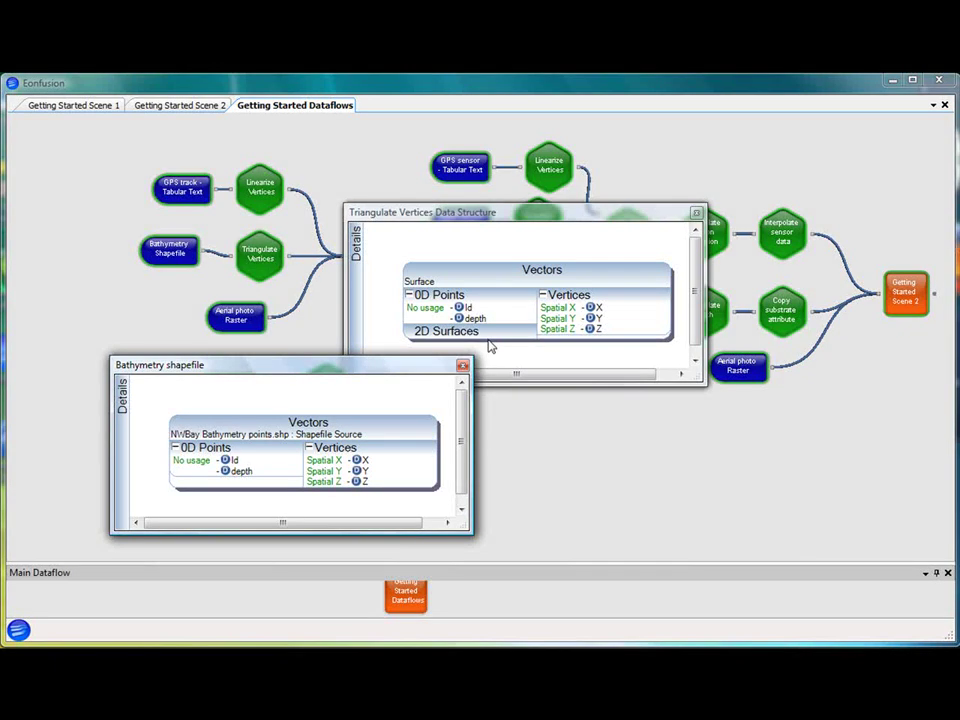
click(531, 336)
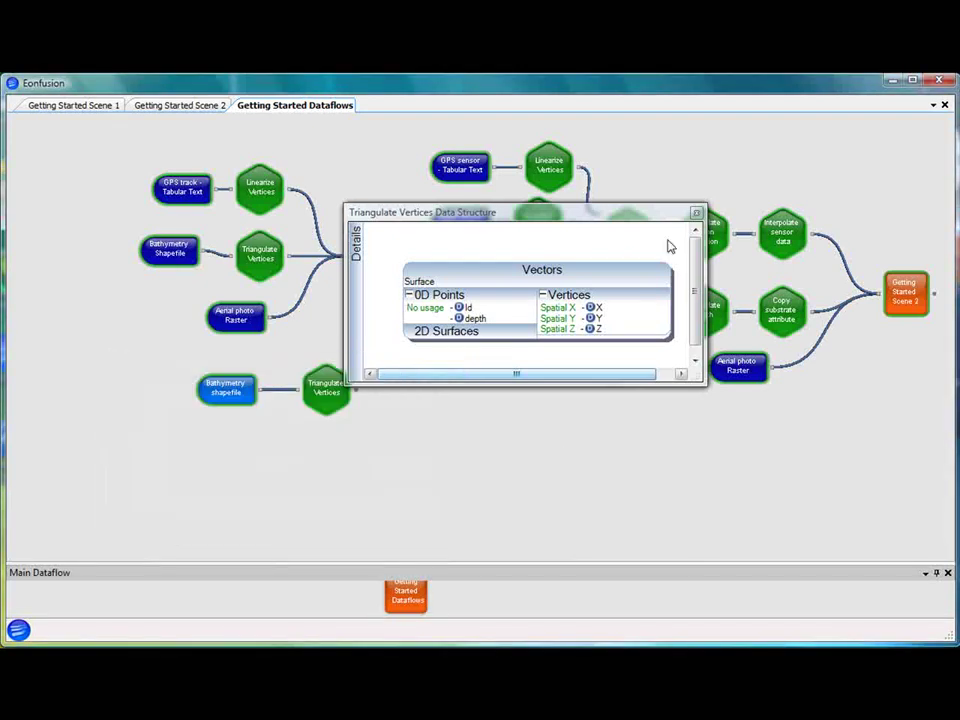
click(696, 212)
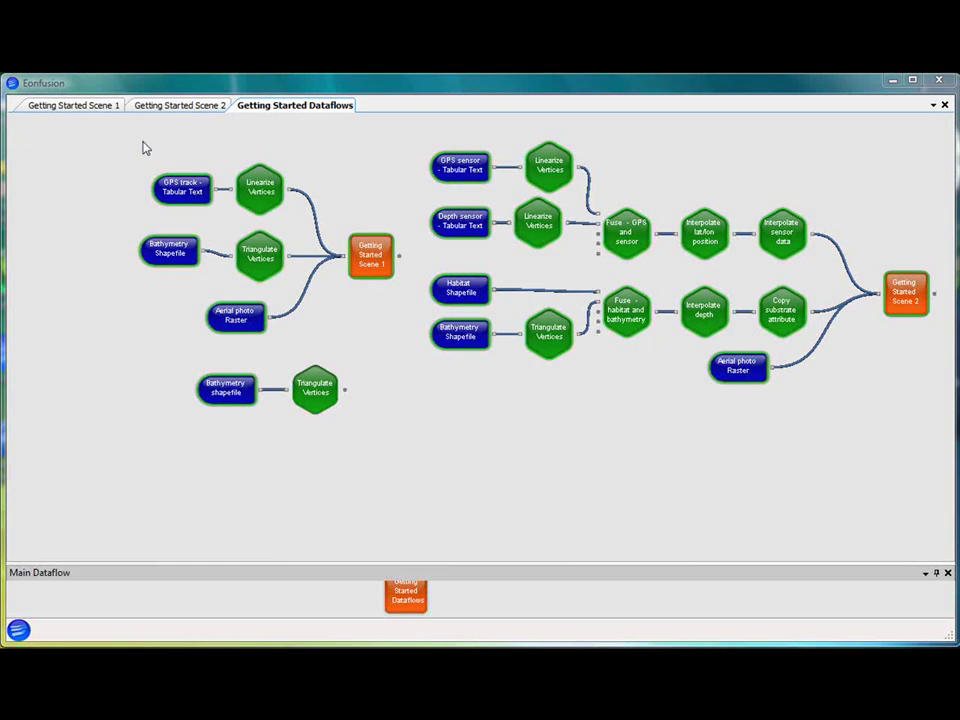
Step: Copy the GPS track - Tabular Text source with its connected Linearize Vertices operator and place the copy below the new Bathymetry shapefile dataflow
drag(142, 140, 323, 226)
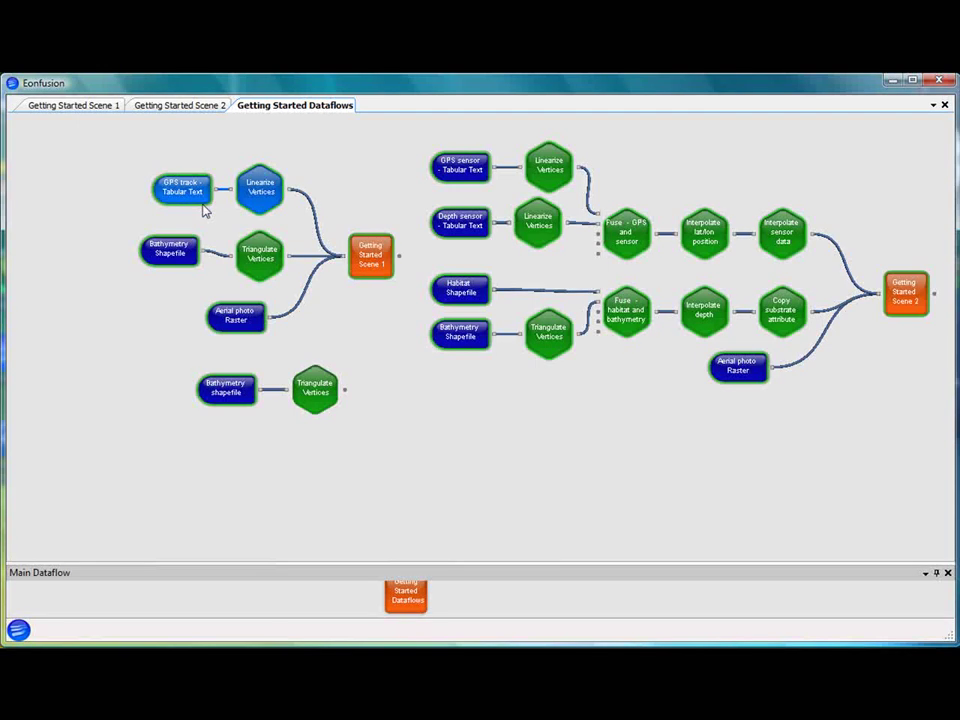
click(390, 184)
click(186, 190)
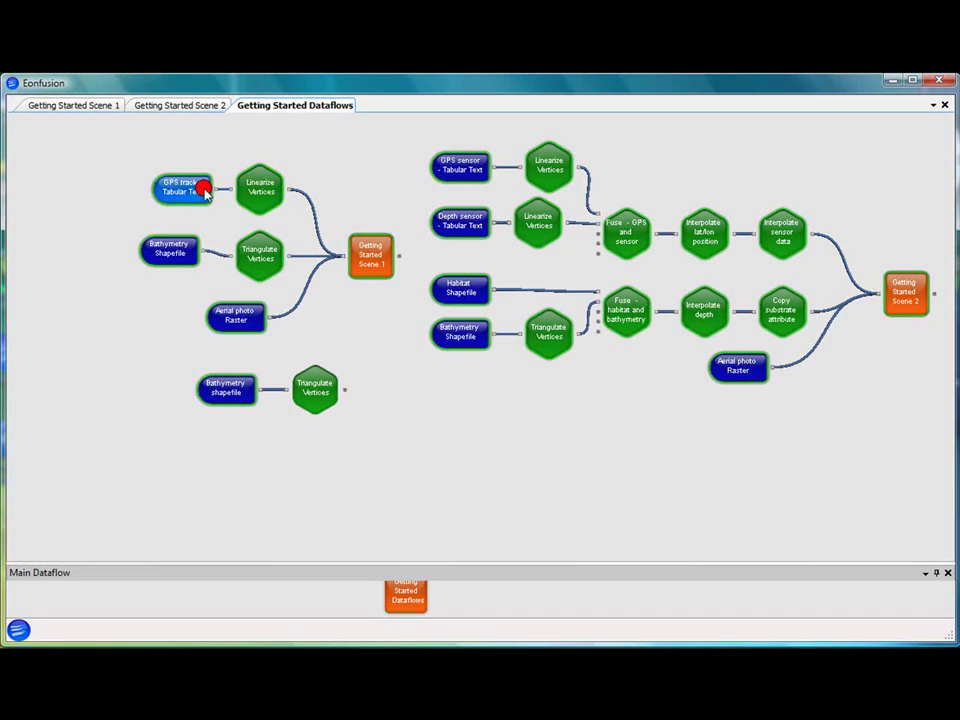
ctrl+click(272, 192)
right_click(267, 193)
click(310, 253)
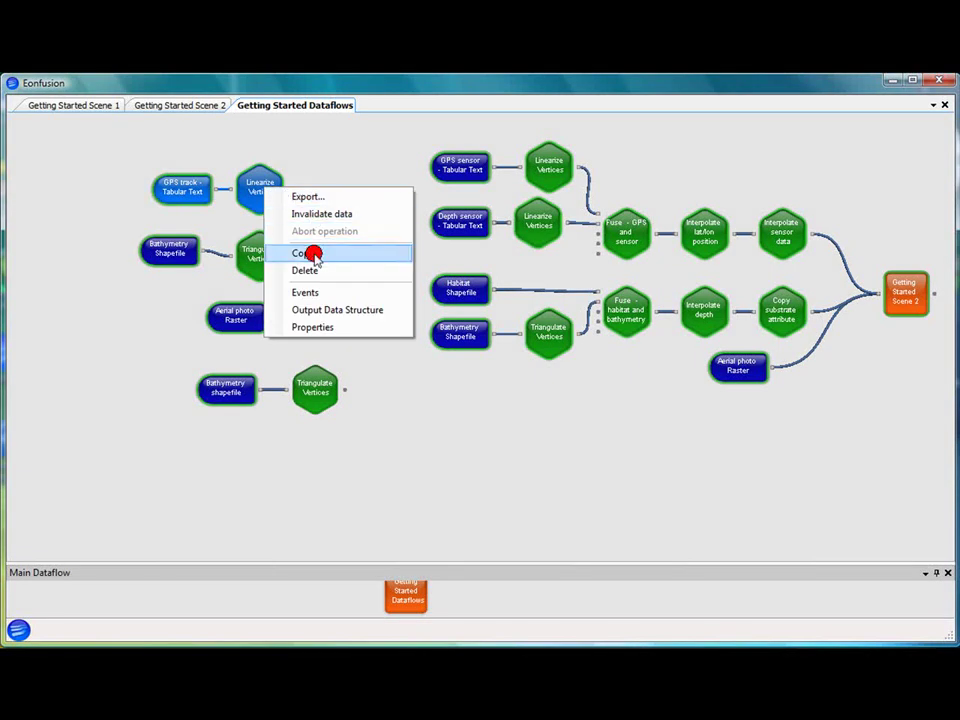
right_click(203, 452)
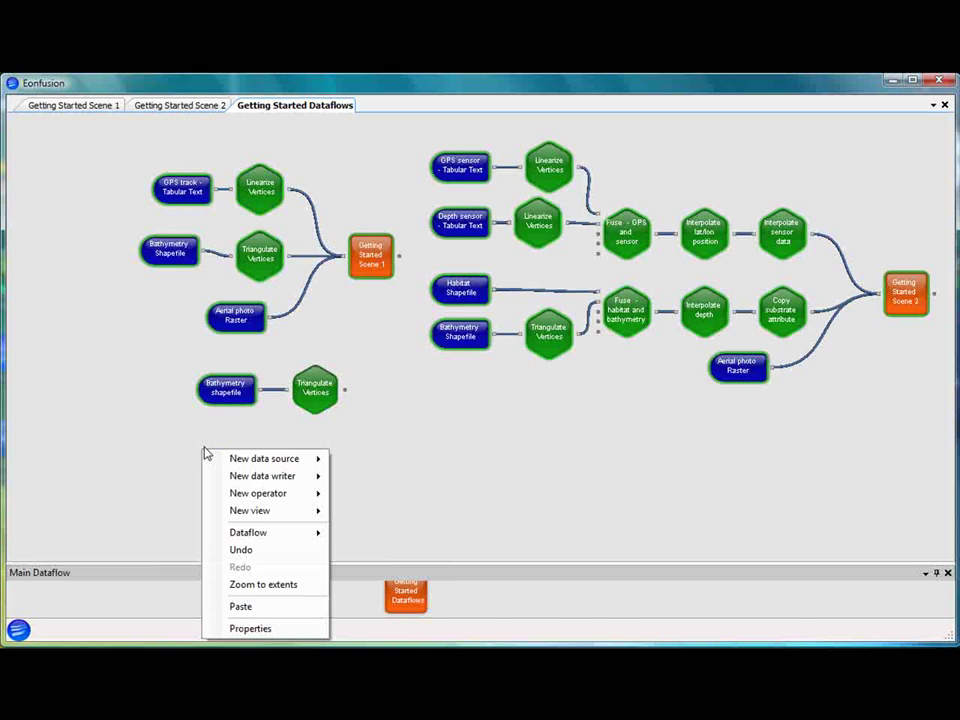
click(262, 608)
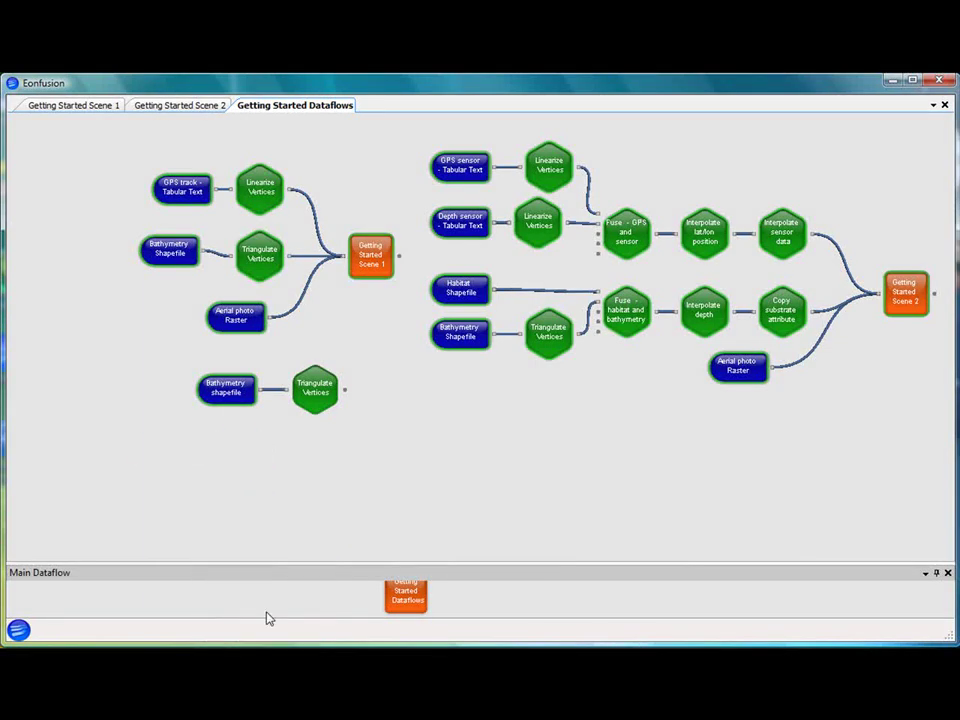
drag(244, 460, 318, 468)
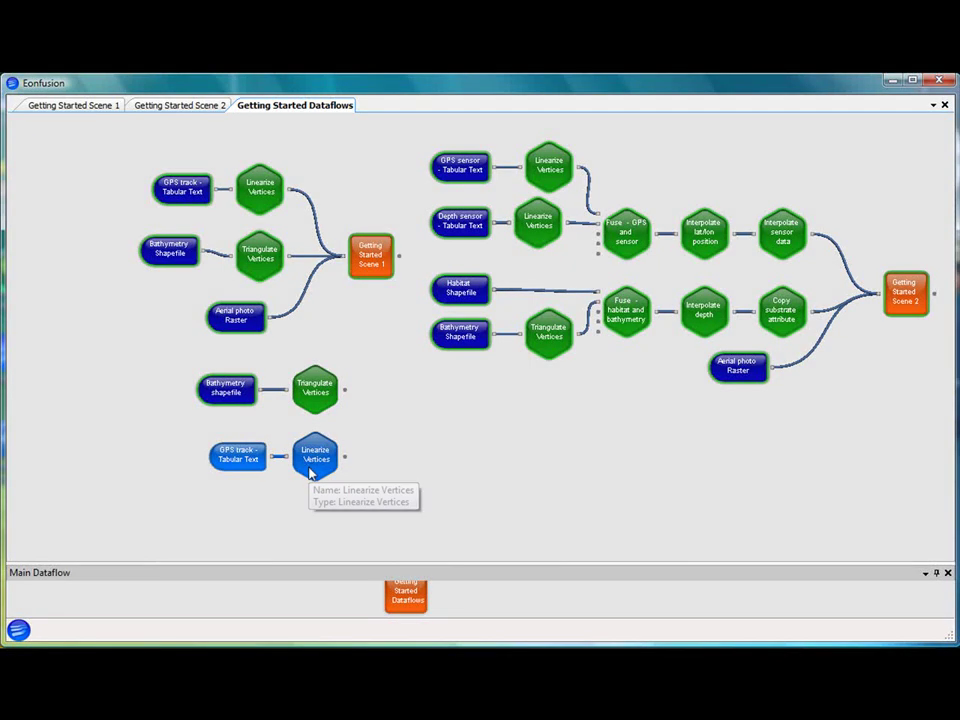
click(380, 412)
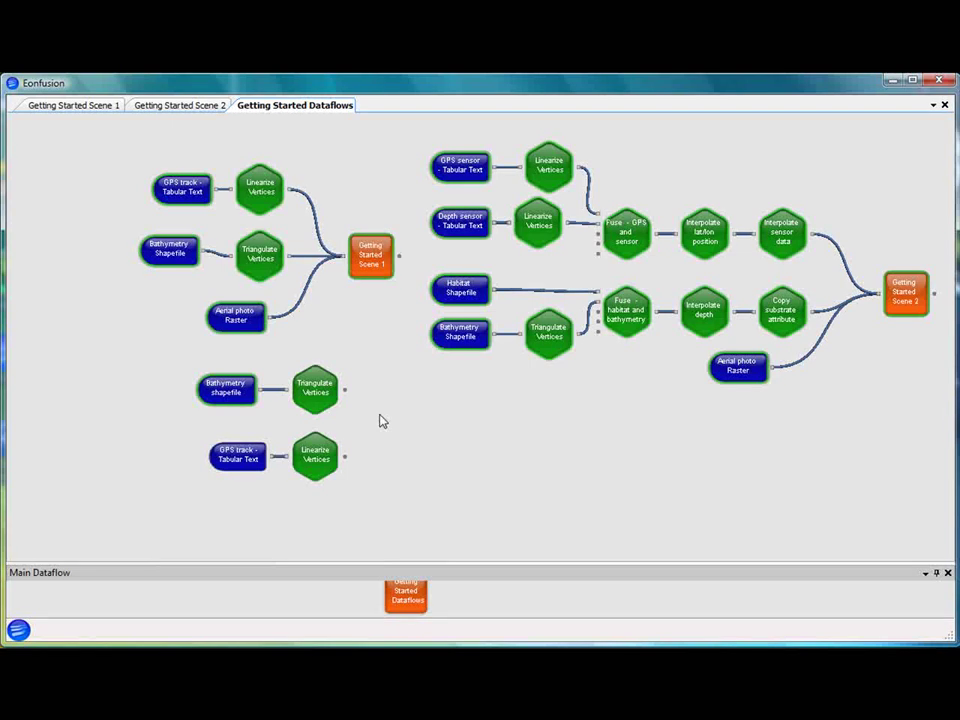
Step: Move the new Triangulate Vertices operator farther from the Bathymetry shapefile and delete the connection between them
drag(333, 395, 435, 403)
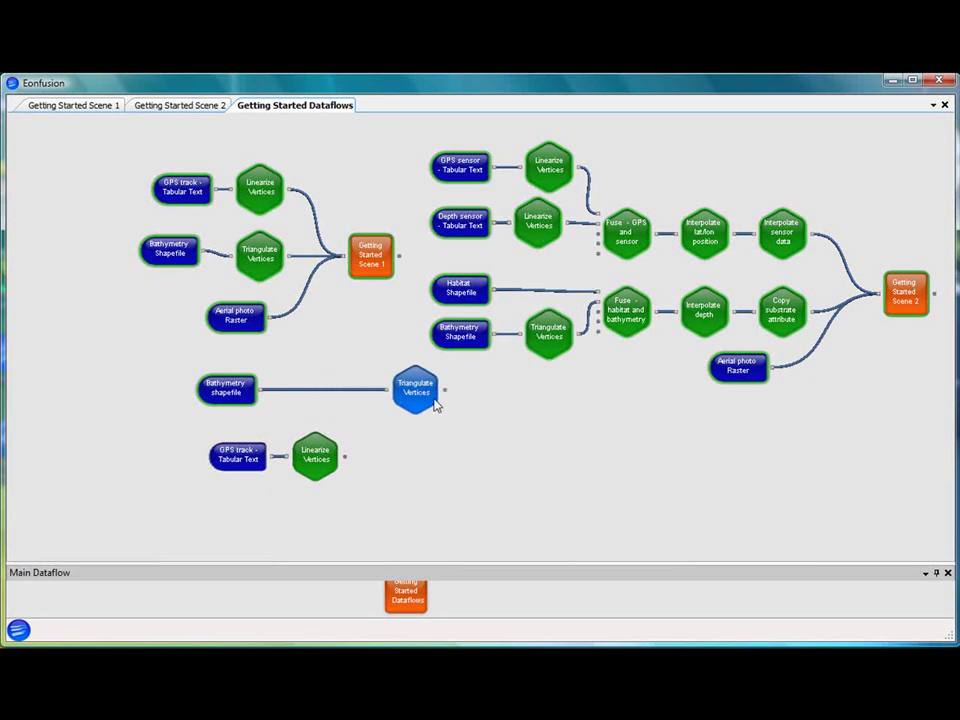
click(329, 391)
right_click(333, 397)
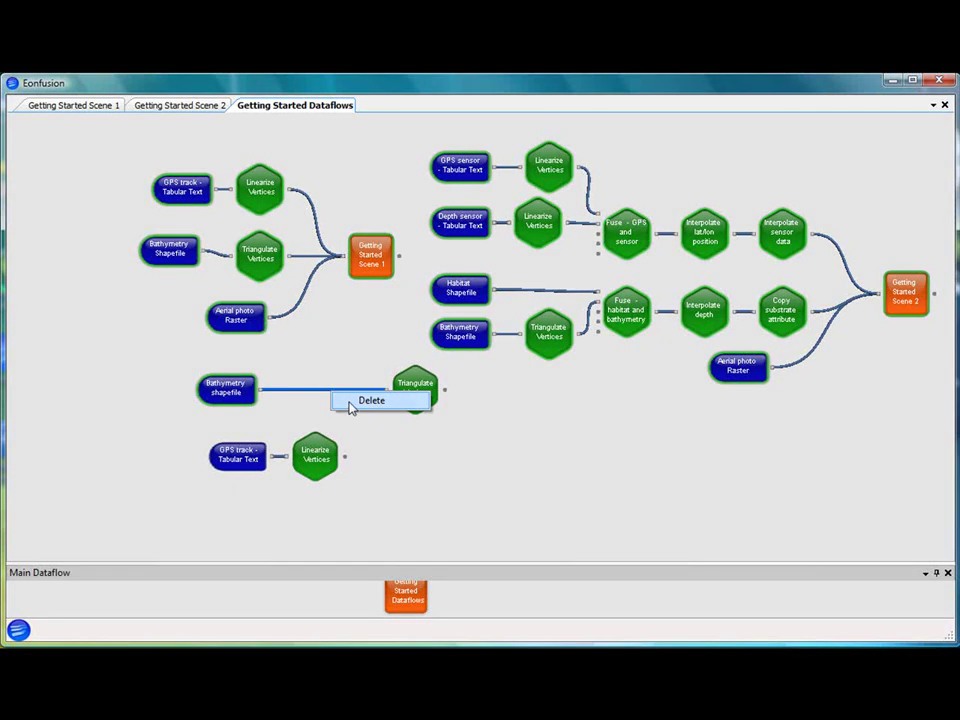
click(355, 401)
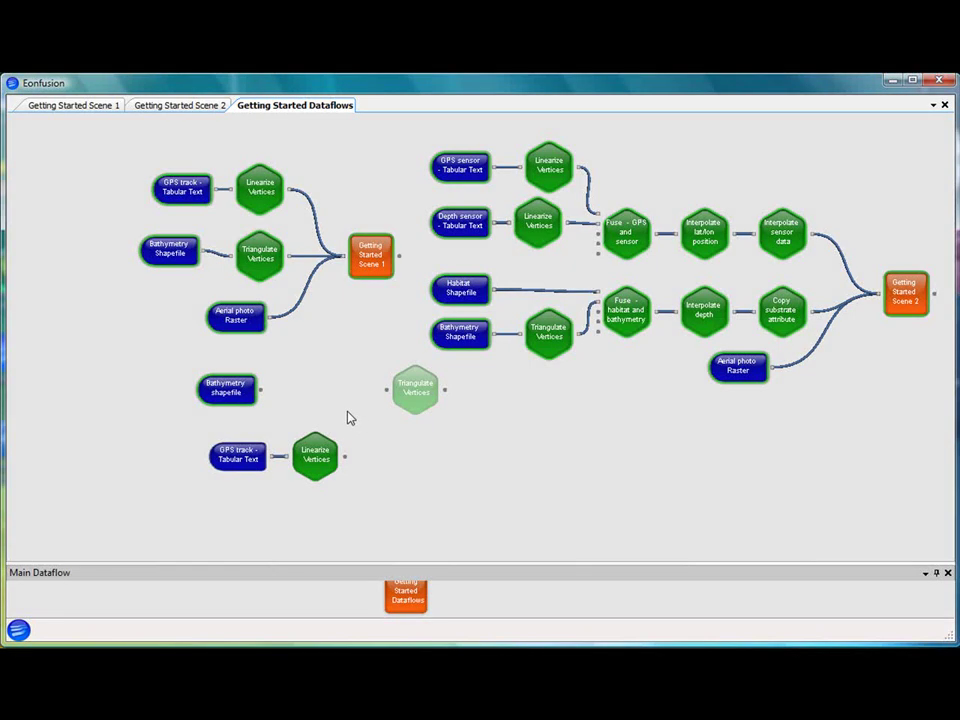
Step: Add a Filter Spatial Features operator between the Bathymetry shapefile and Triangulate Vertices and connect the three objects in sequence
right_click(308, 372)
mouse_move(373, 385)
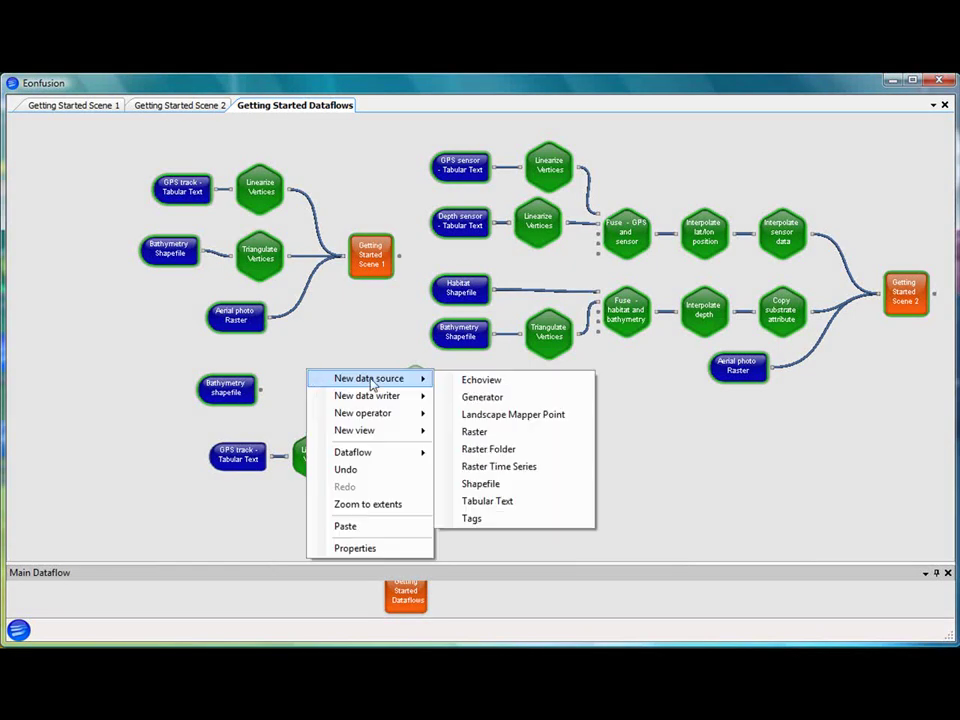
mouse_move(392, 414)
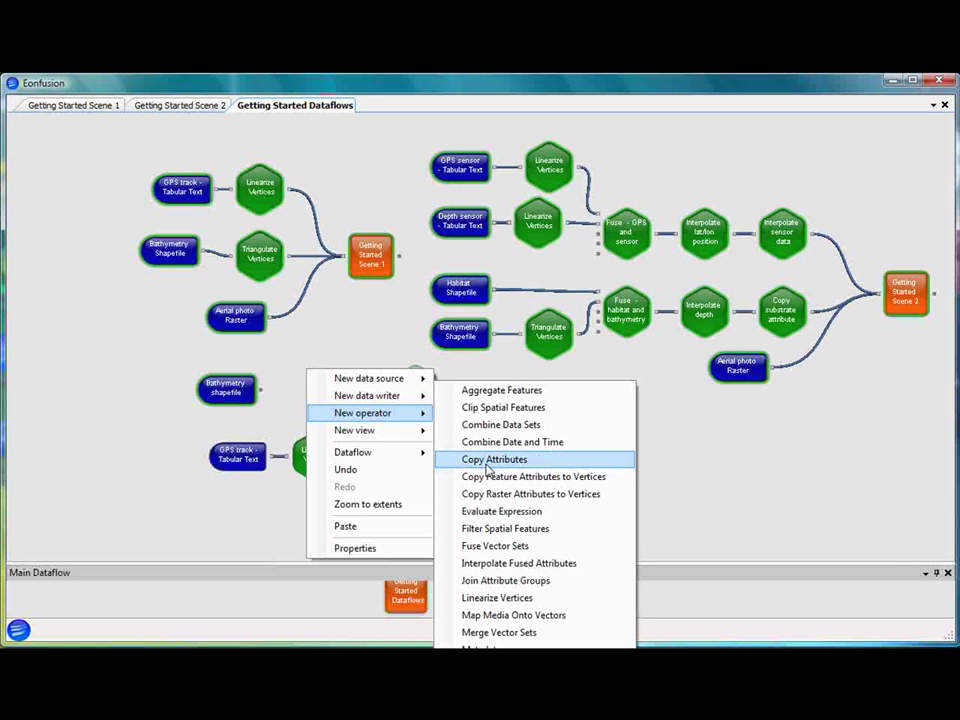
click(488, 528)
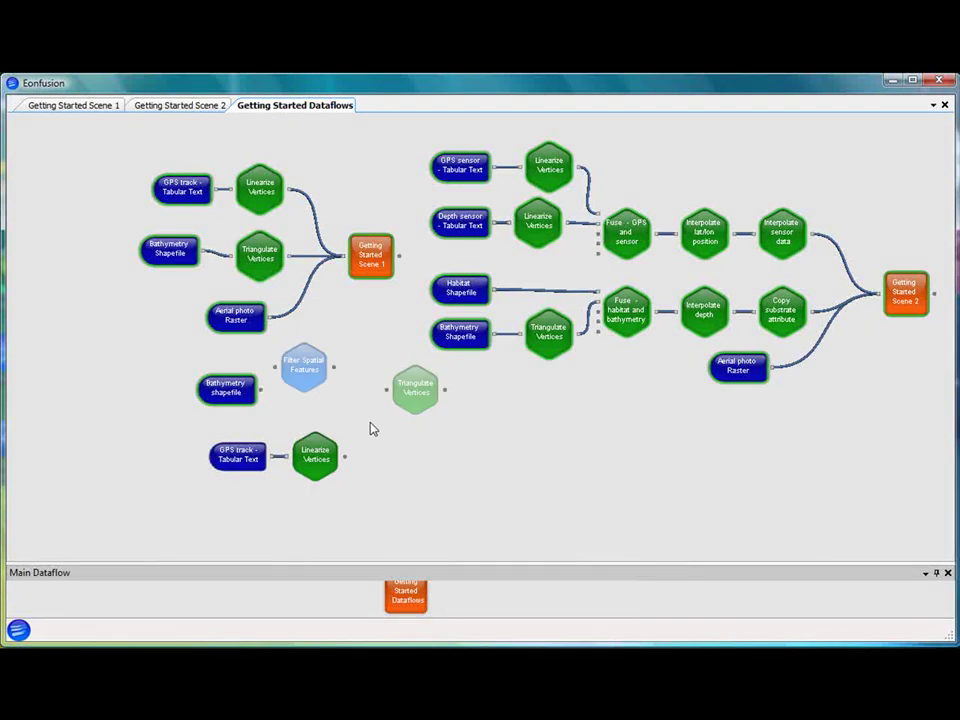
drag(302, 371, 328, 400)
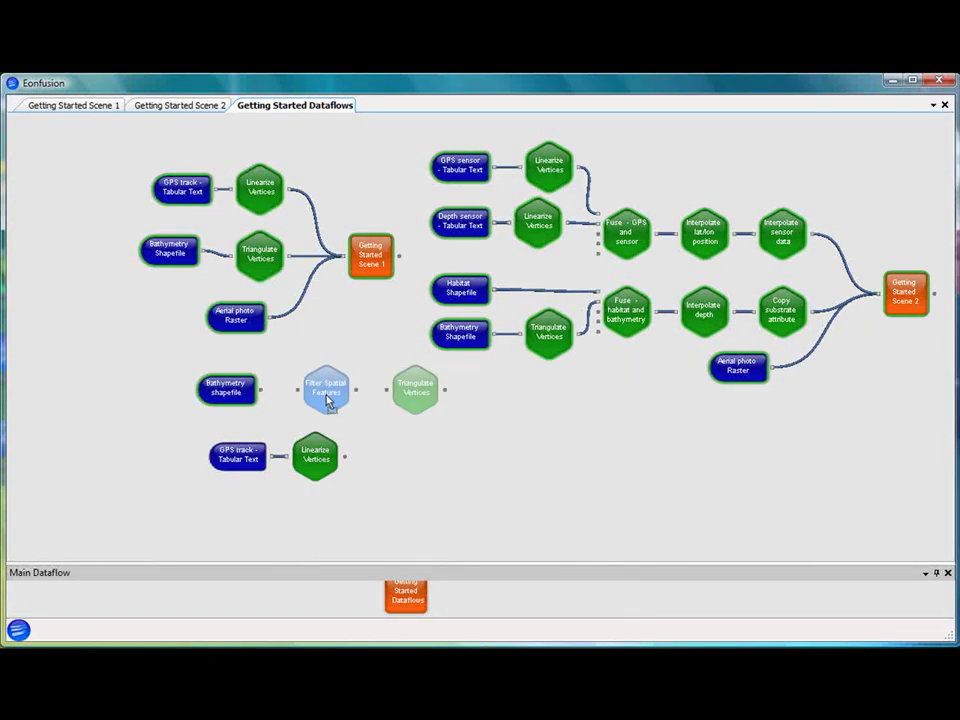
drag(261, 390, 415, 394)
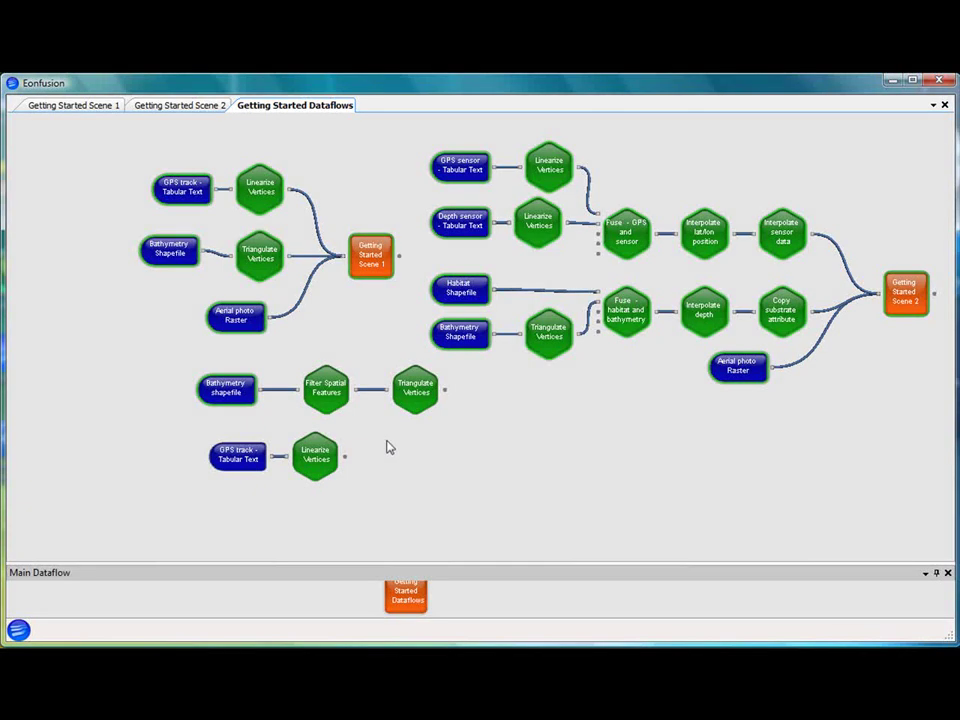
Step: View the output data structure of the Triangulate Vertices operator and move its window clear of the new dataflow
right_click(426, 400)
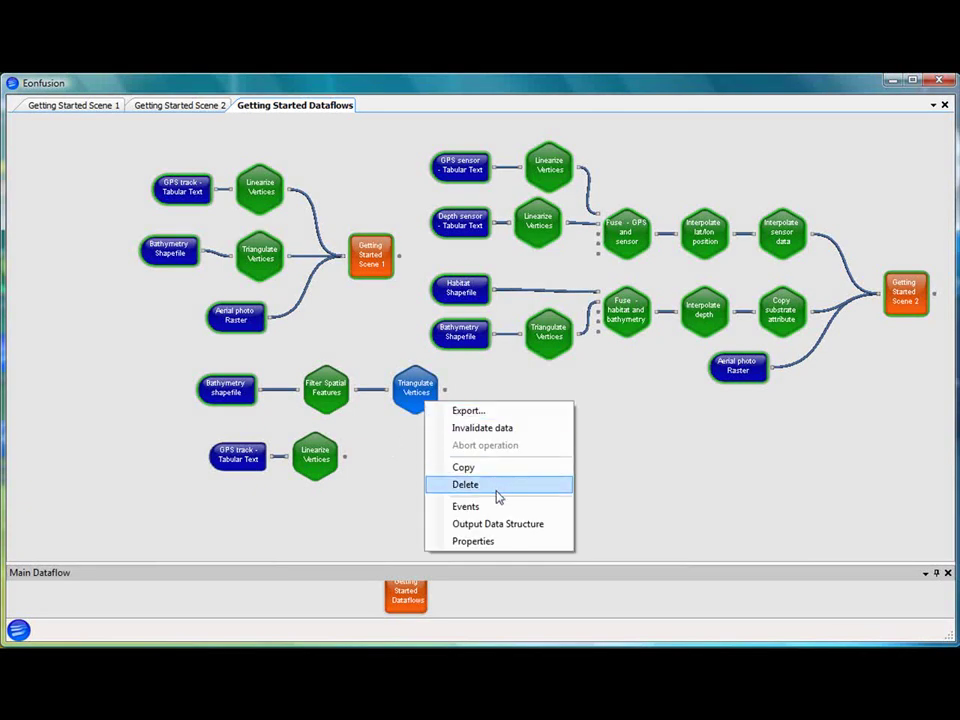
click(500, 523)
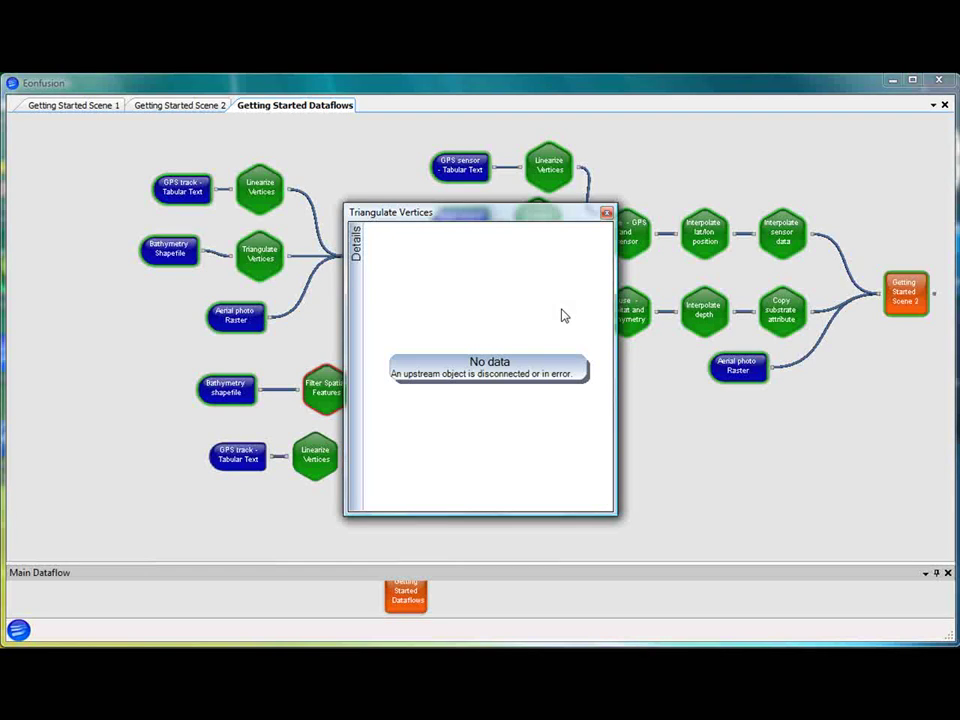
drag(529, 214, 730, 210)
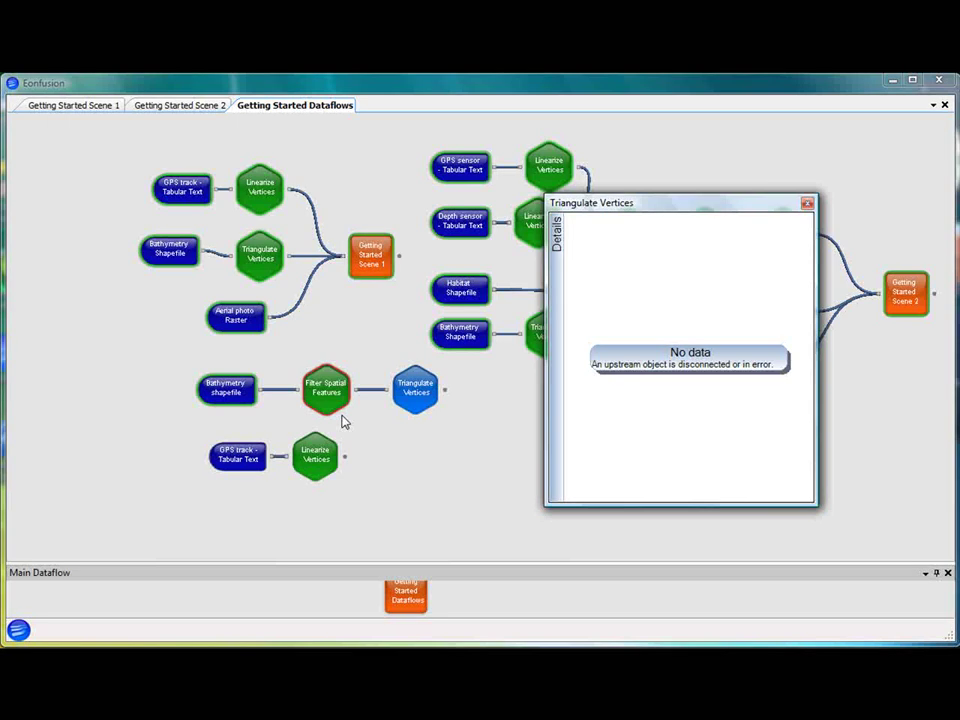
Step: Review the events log of the Filter Spatial Features operator, enlarging the window to read the full error text, and close it
click(338, 410)
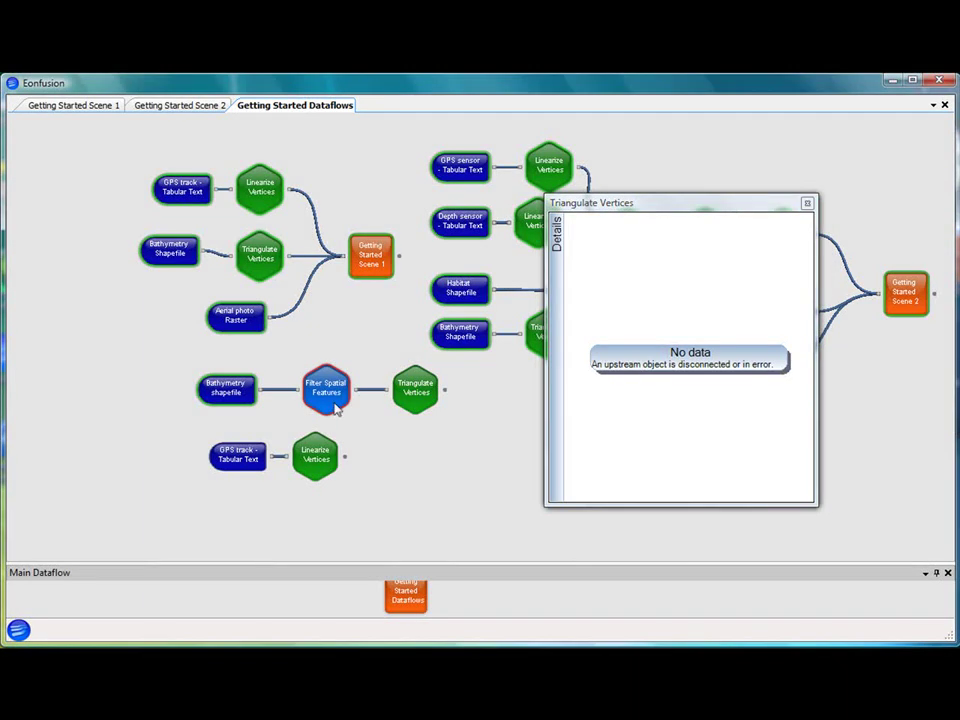
mouse_move(333, 403)
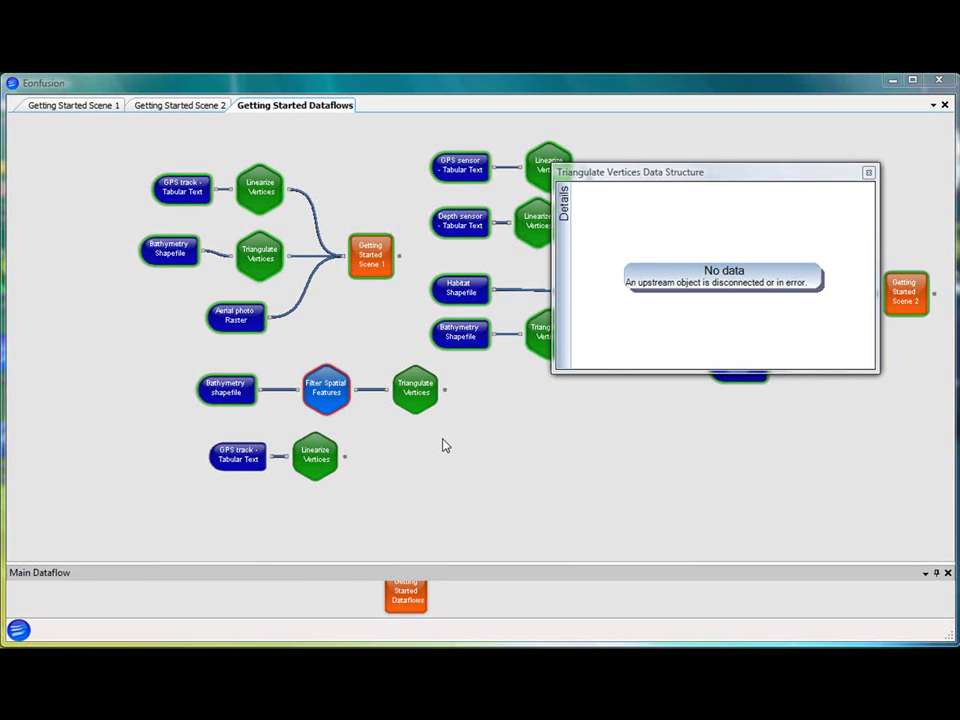
right_click(345, 398)
click(405, 503)
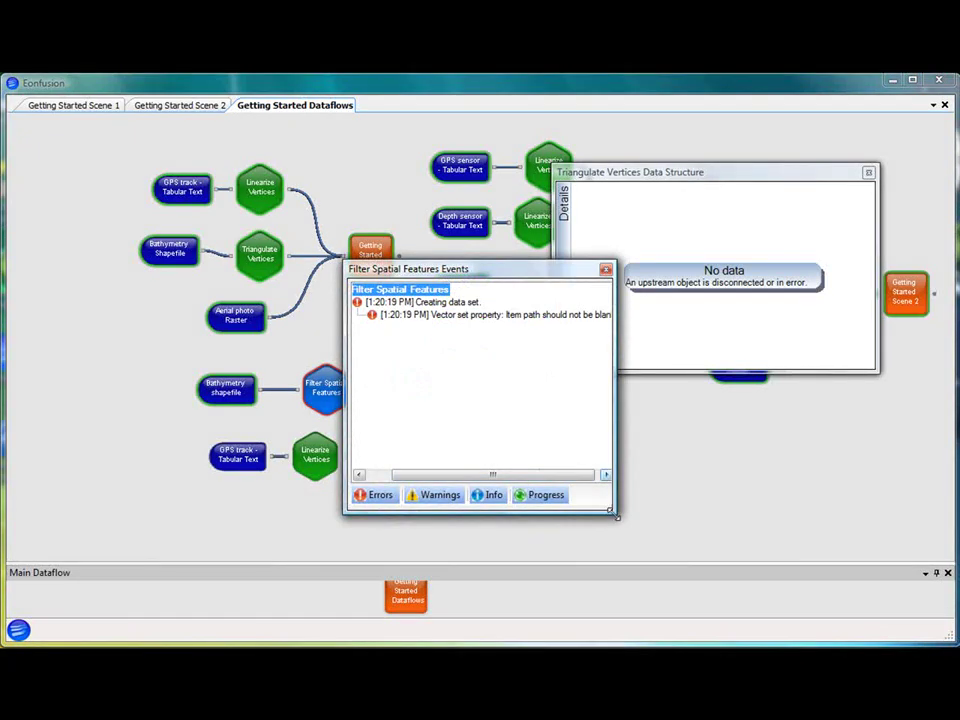
drag(617, 511, 727, 416)
drag(570, 273, 628, 383)
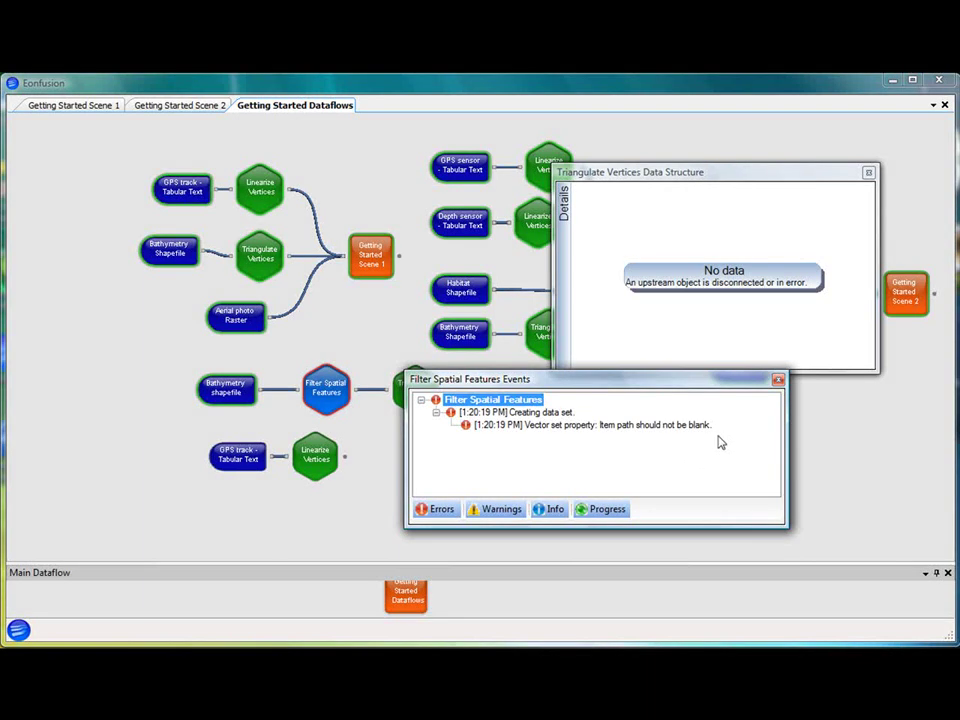
click(779, 381)
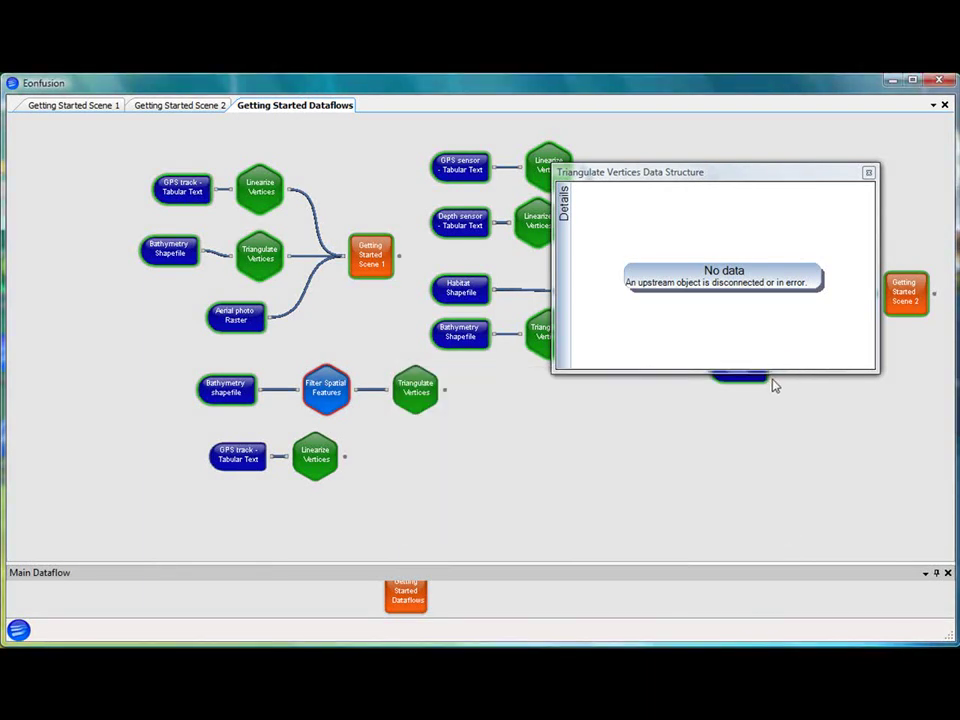
Step: In the Filter Spatial Features properties, set the vector set to Vectors.0D Points and the attribute to depth
double_click(333, 403)
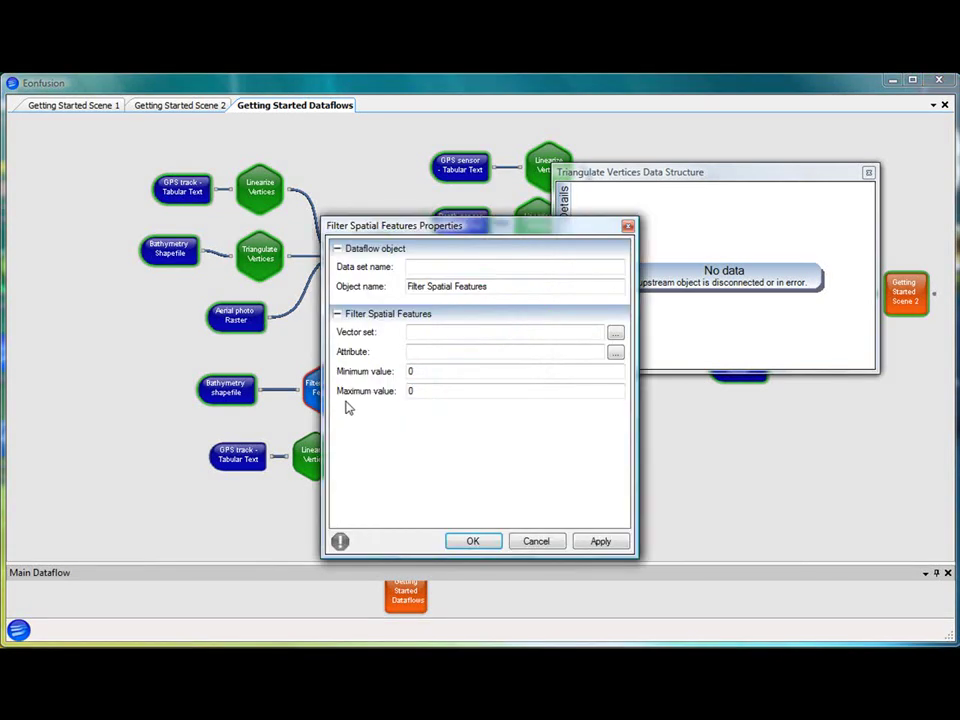
click(615, 333)
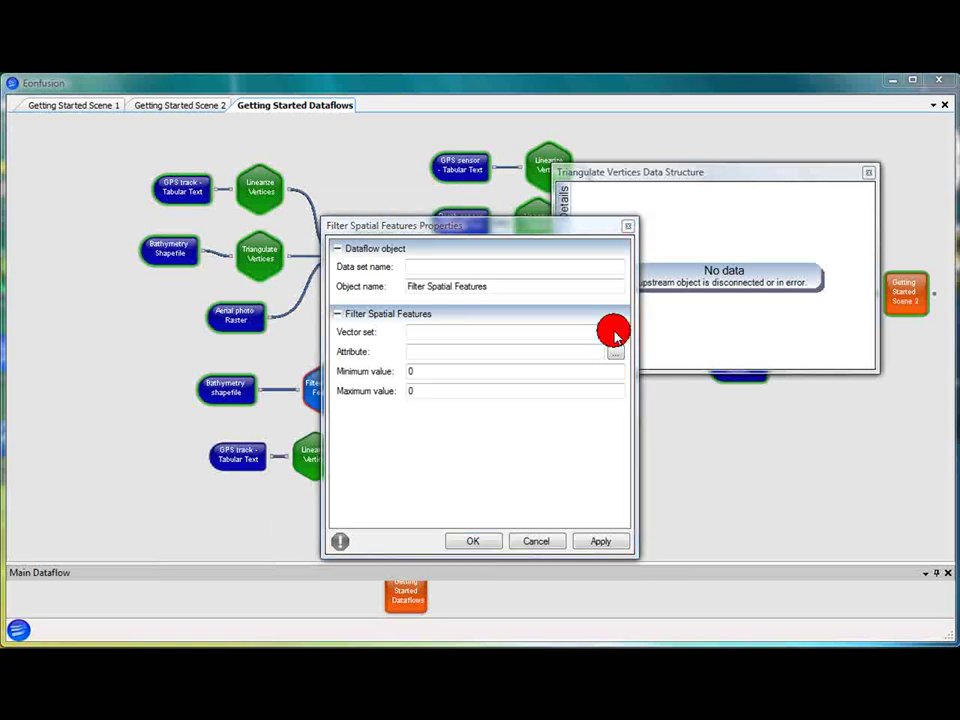
click(450, 300)
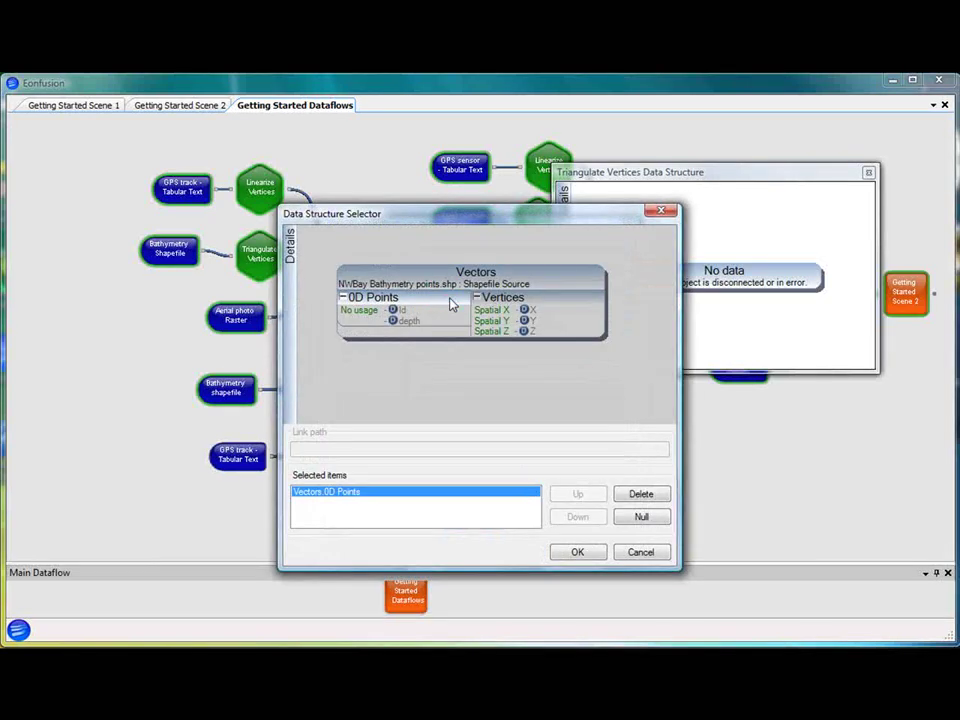
click(563, 552)
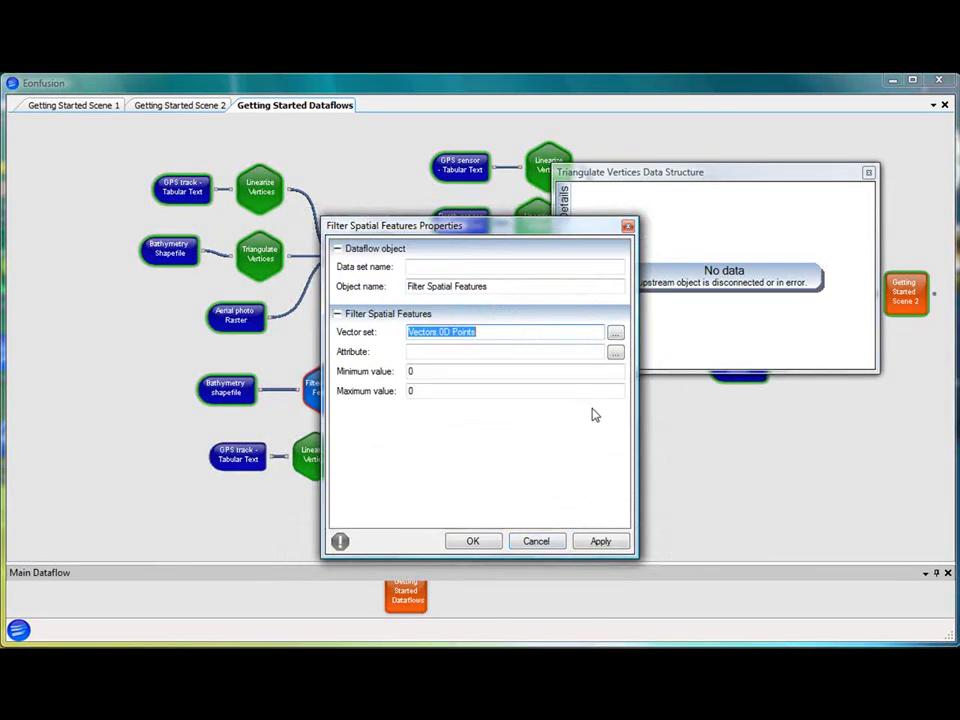
click(615, 353)
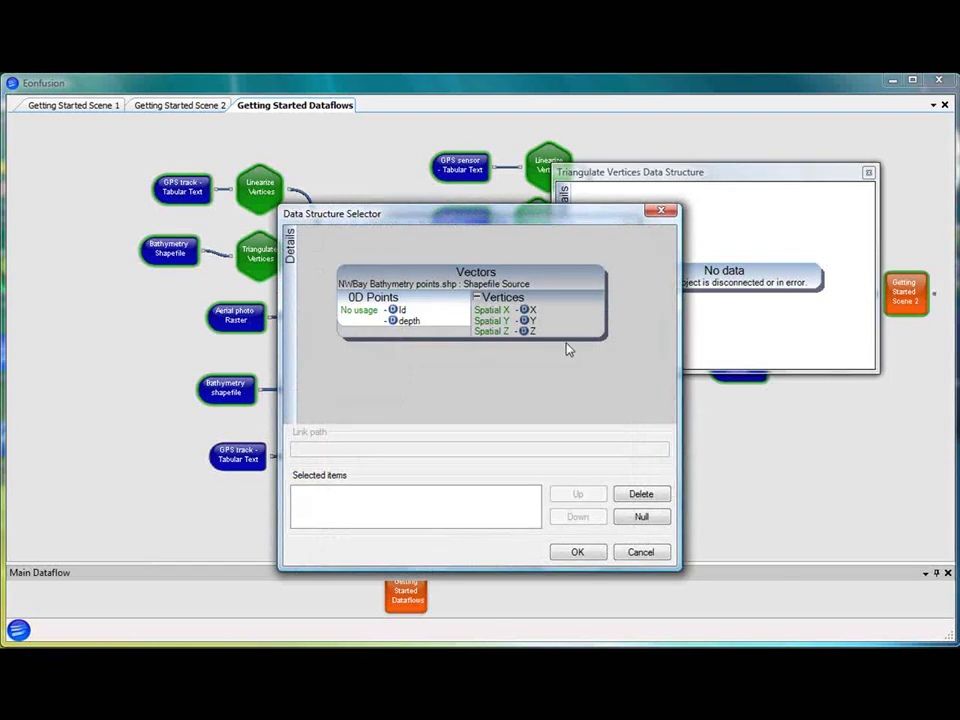
click(409, 322)
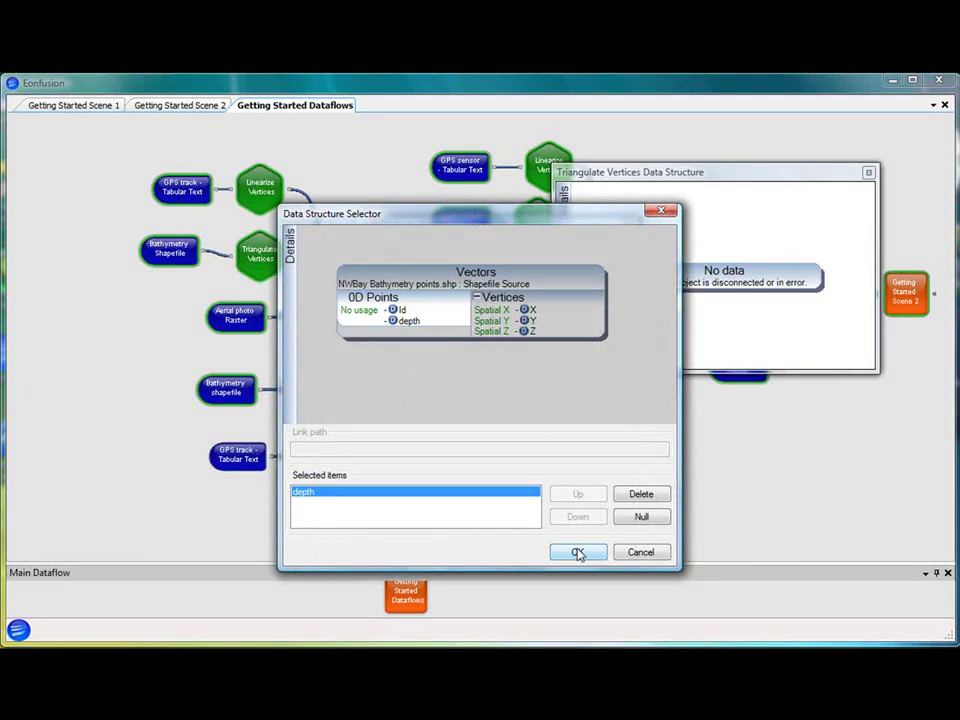
click(577, 552)
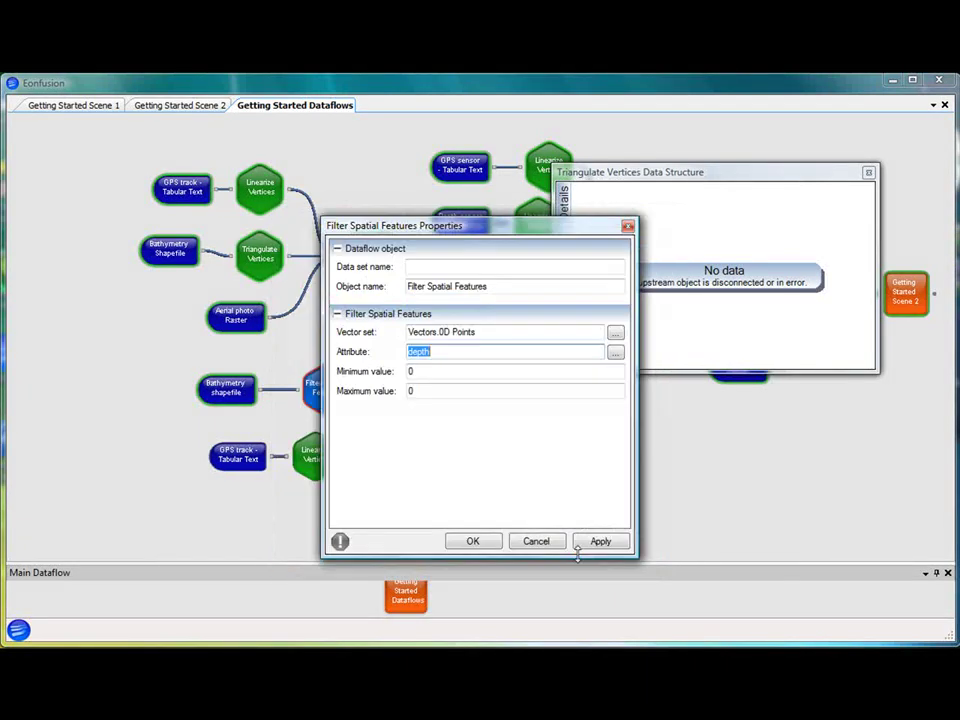
Step: Set the depth filter's minimum value to 10 and maximum value to 20, and apply the properties
double_click(415, 372)
text(10)
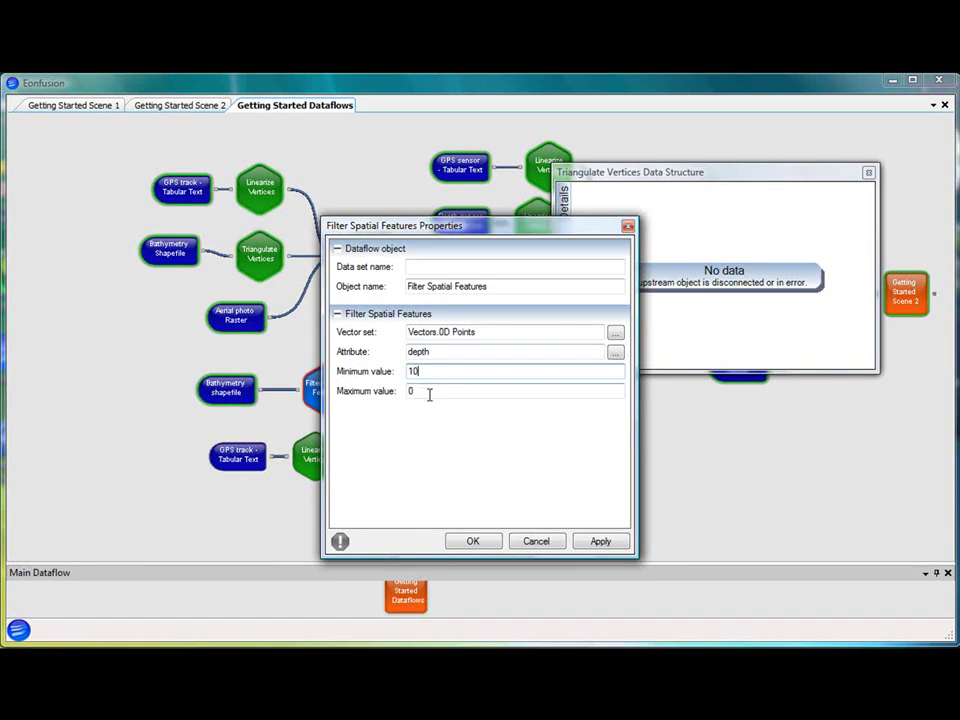
double_click(408, 391)
text(20)
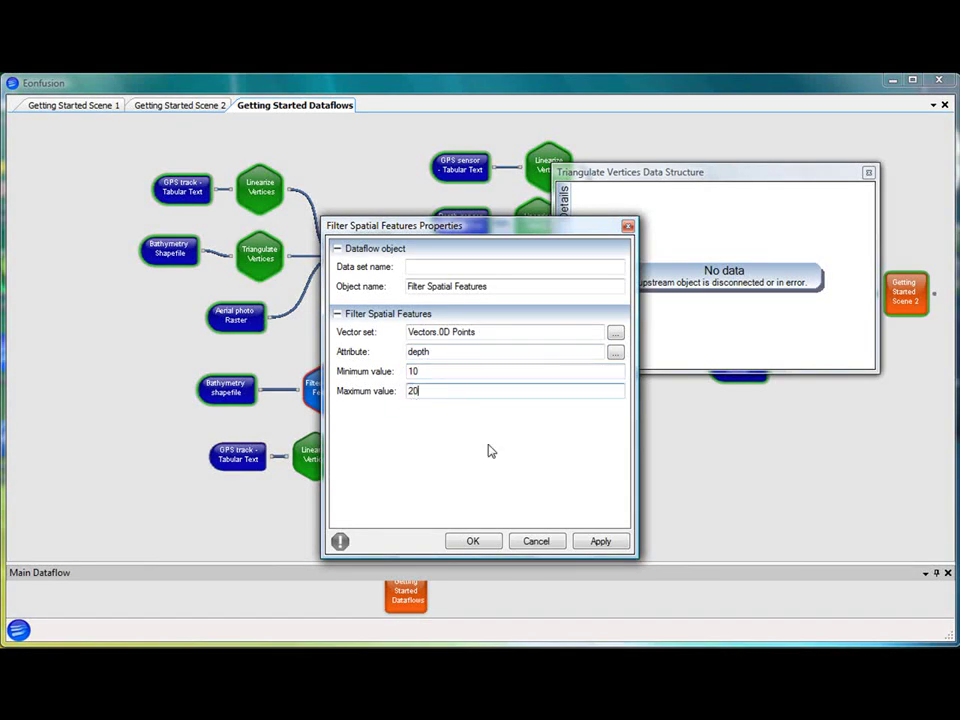
click(473, 541)
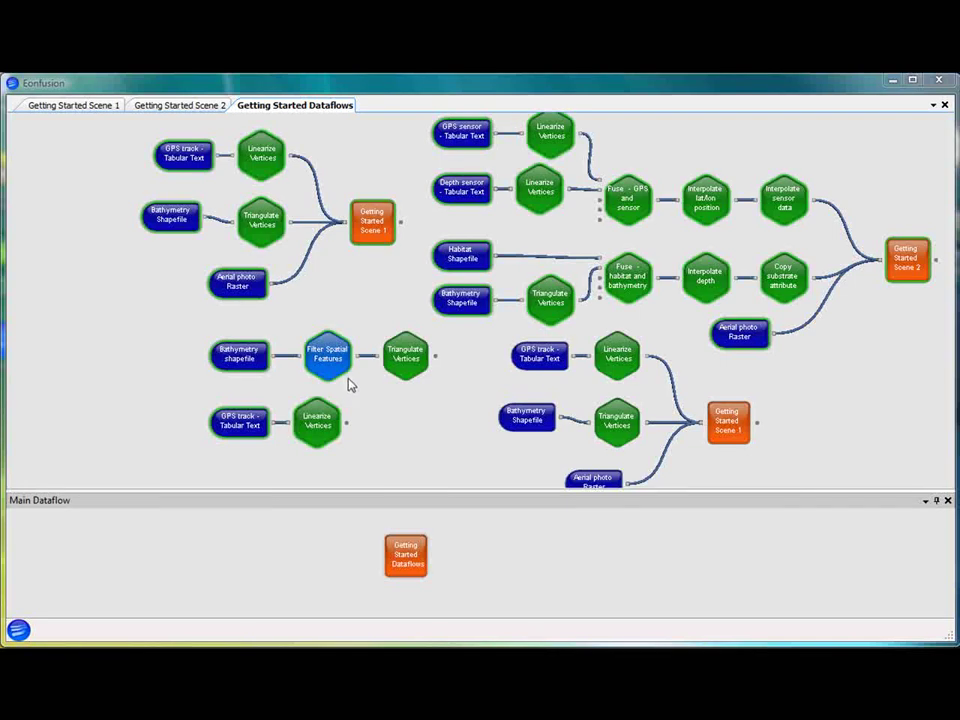
Step: View the 0D Points table from the Filter Spatial Features output data structure, close the structure window and return to Getting Started Dataflows
right_click(344, 370)
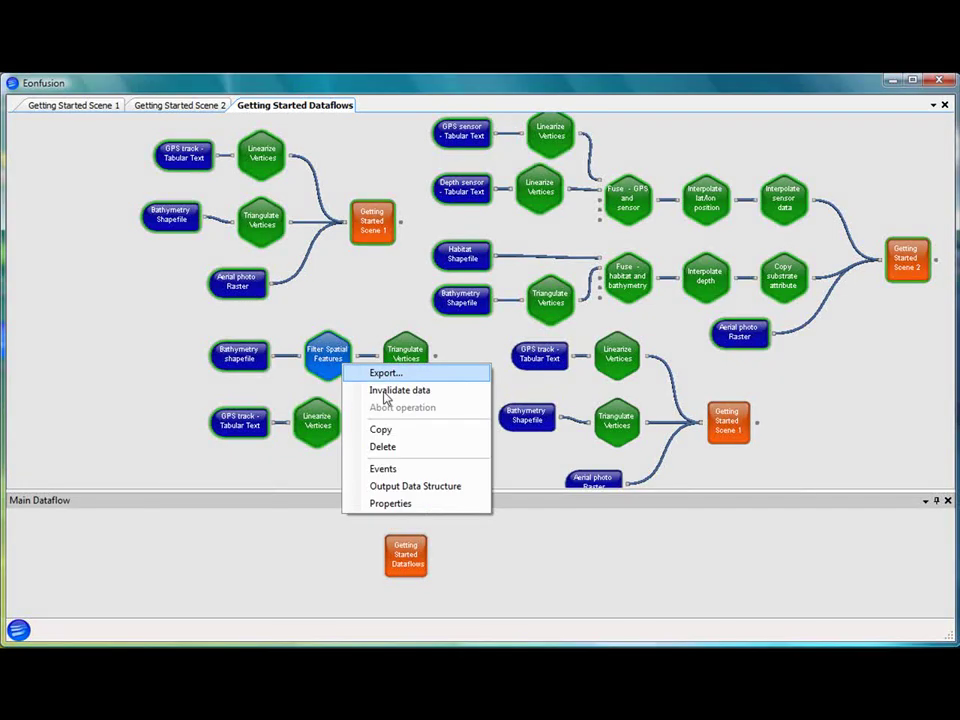
click(434, 488)
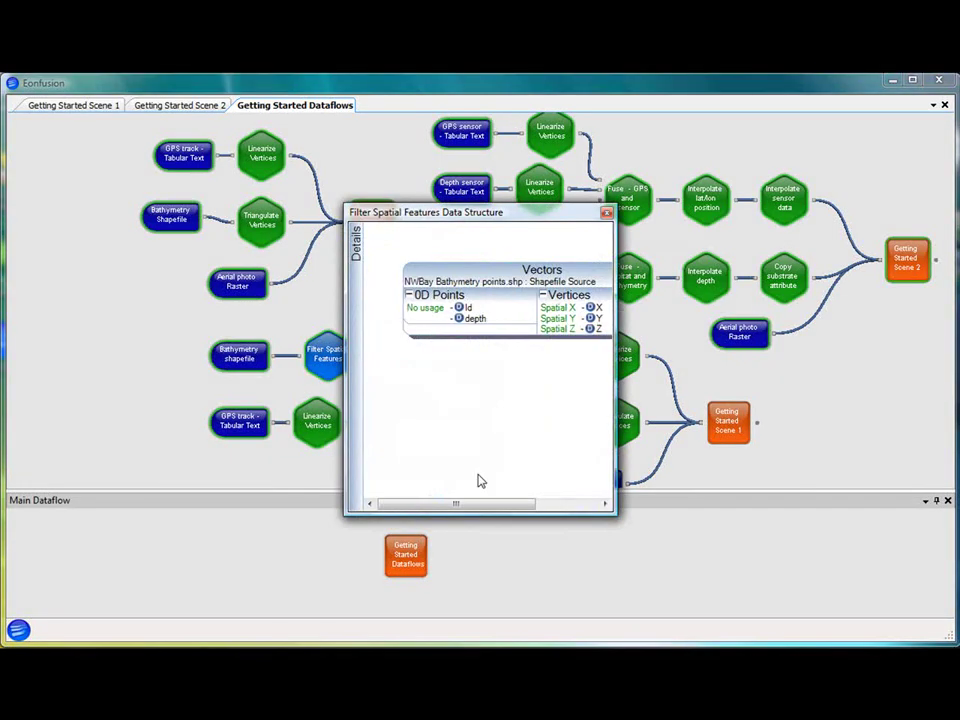
right_click(524, 298)
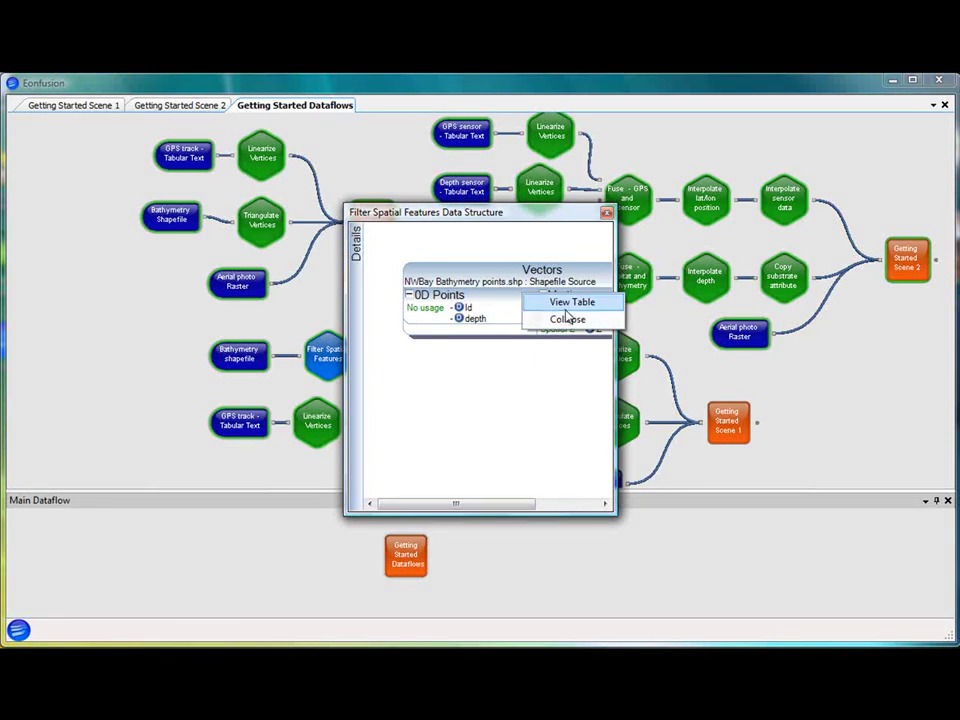
click(568, 303)
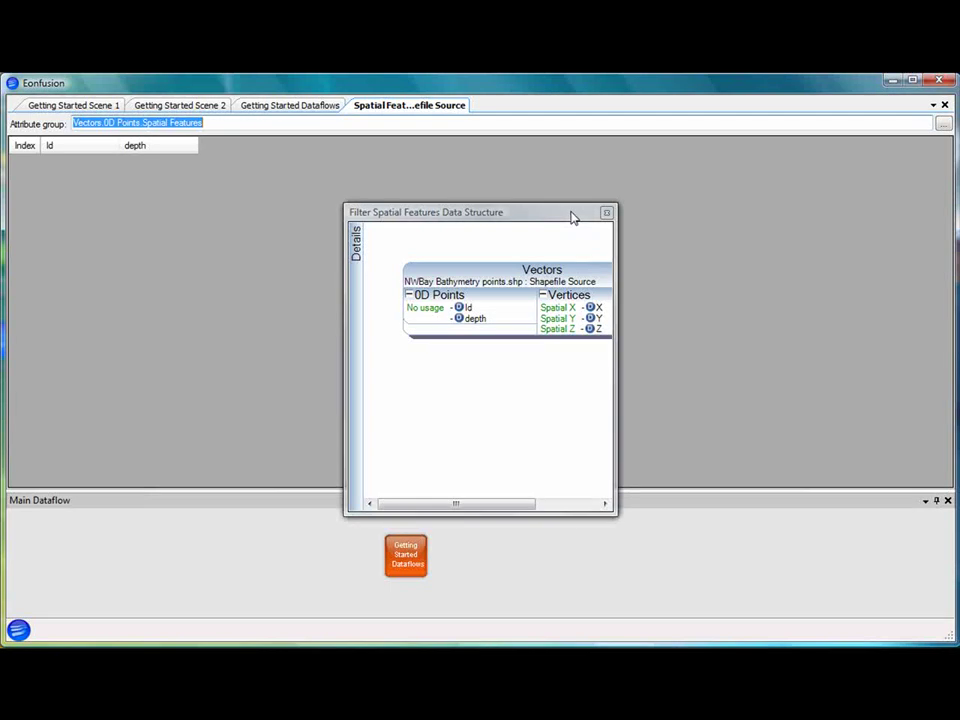
drag(573, 217, 853, 283)
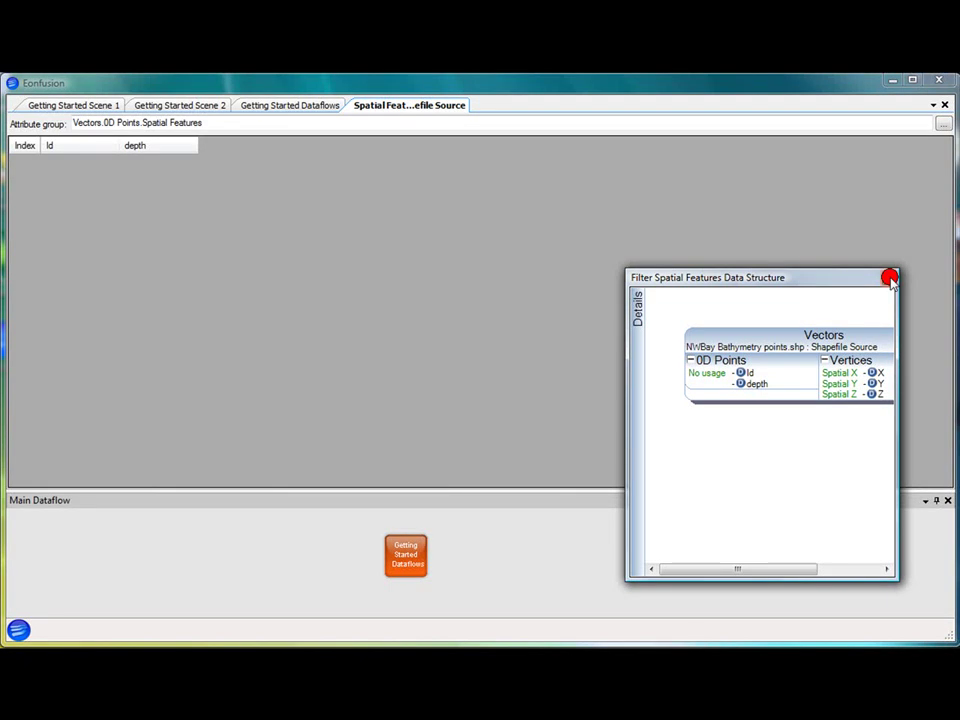
click(888, 277)
click(310, 105)
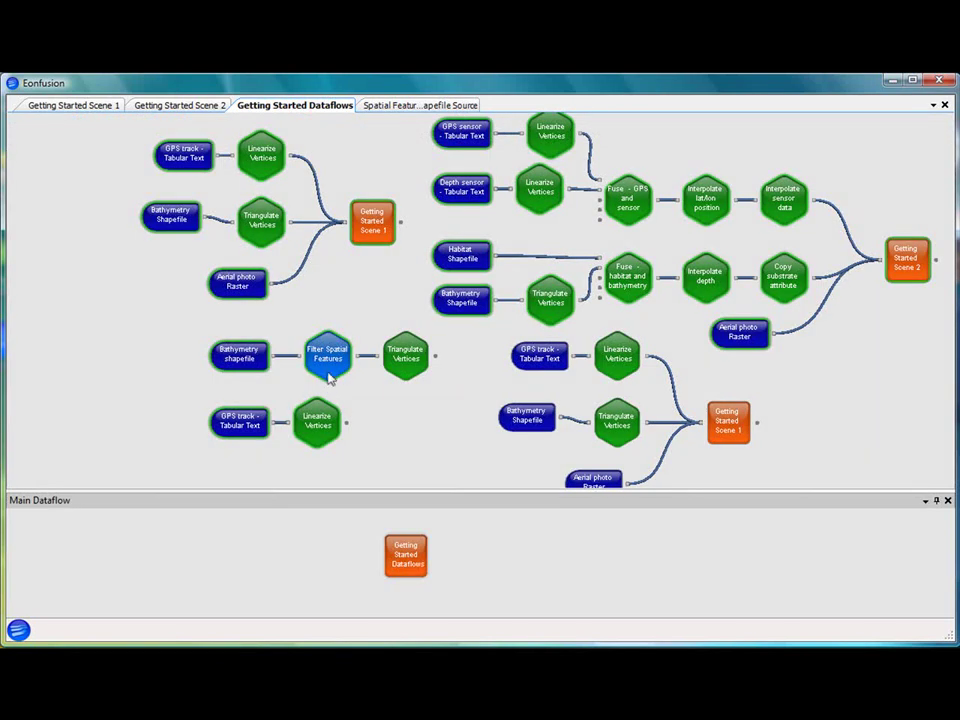
Step: Check the unfiltered depth values in the new Bathymetry shapefile's 0D Points table and close that table
right_click(265, 366)
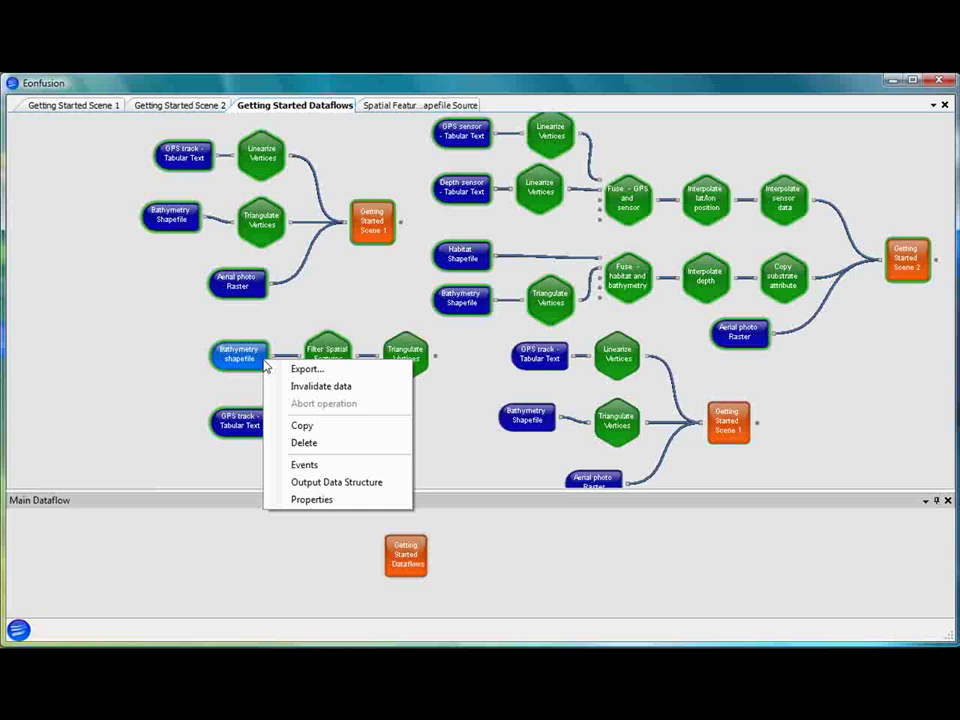
click(340, 484)
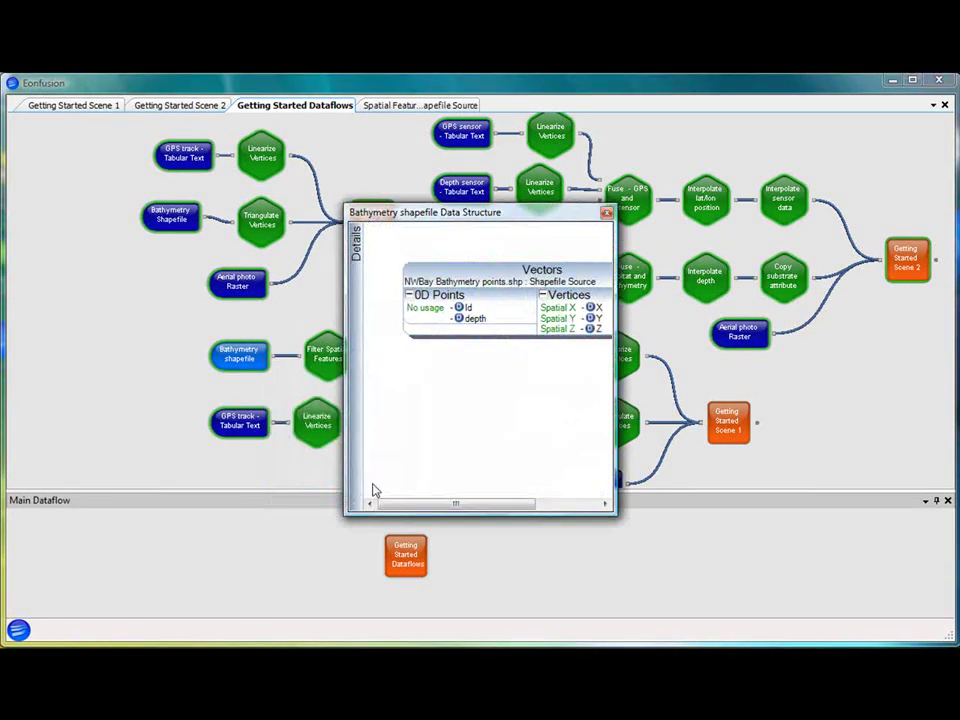
right_click(522, 298)
click(556, 302)
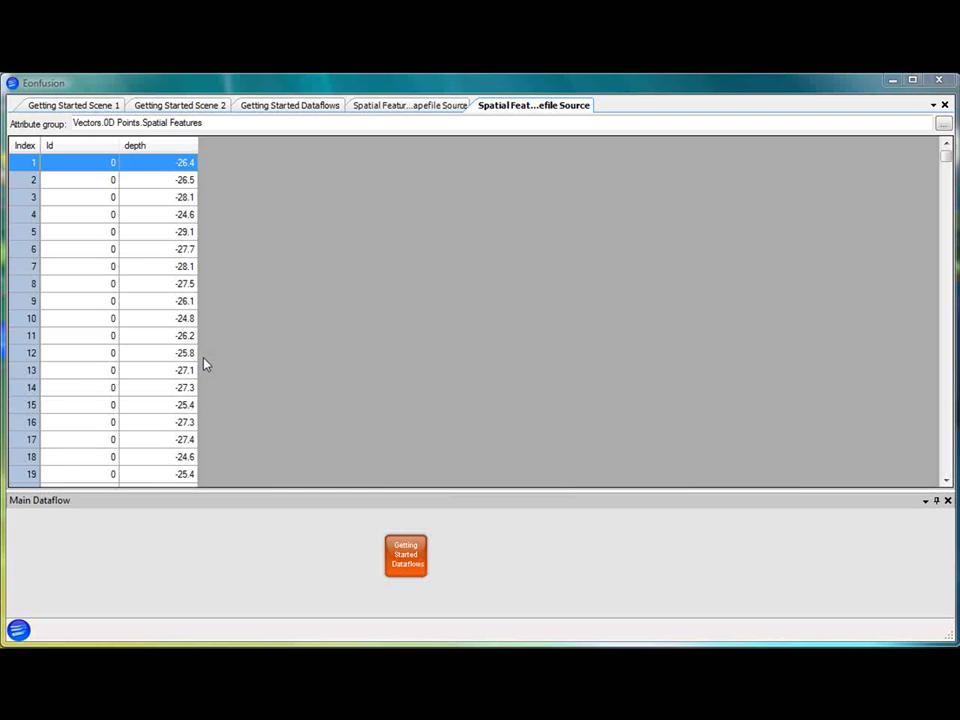
right_click(541, 108)
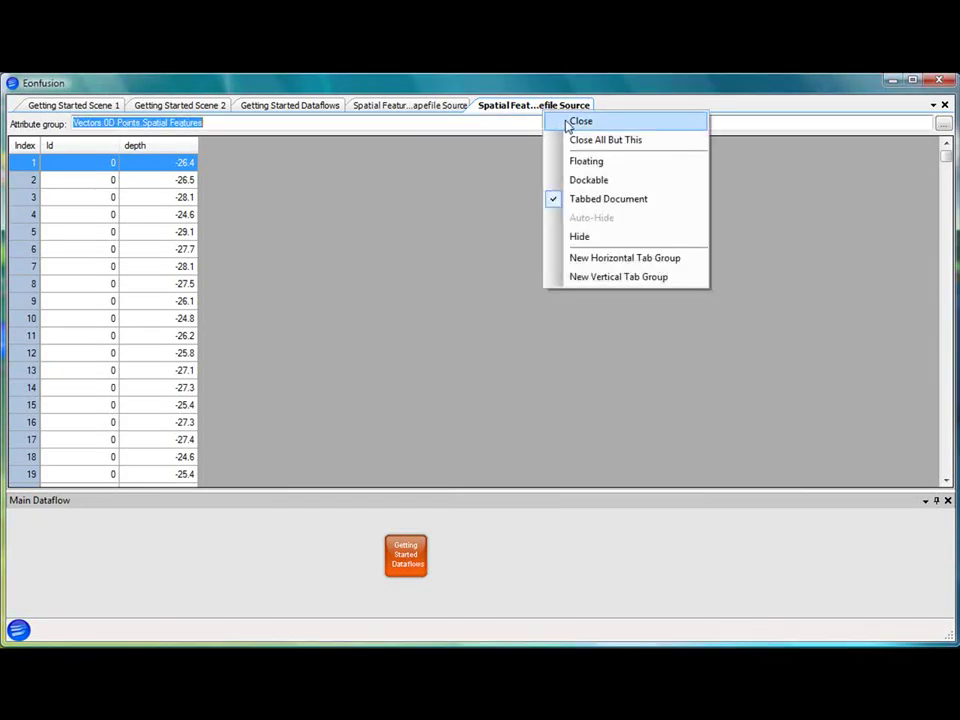
click(563, 122)
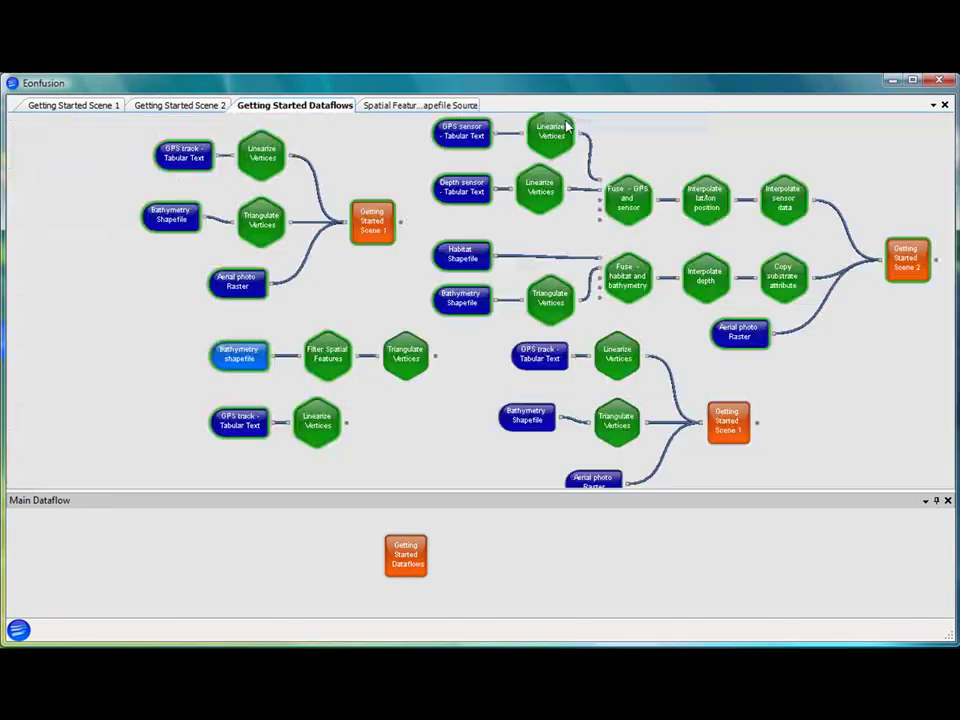
Step: Dock the filtered Spatial Features table beside the dataflow and widen it to show the full depth column
click(403, 107)
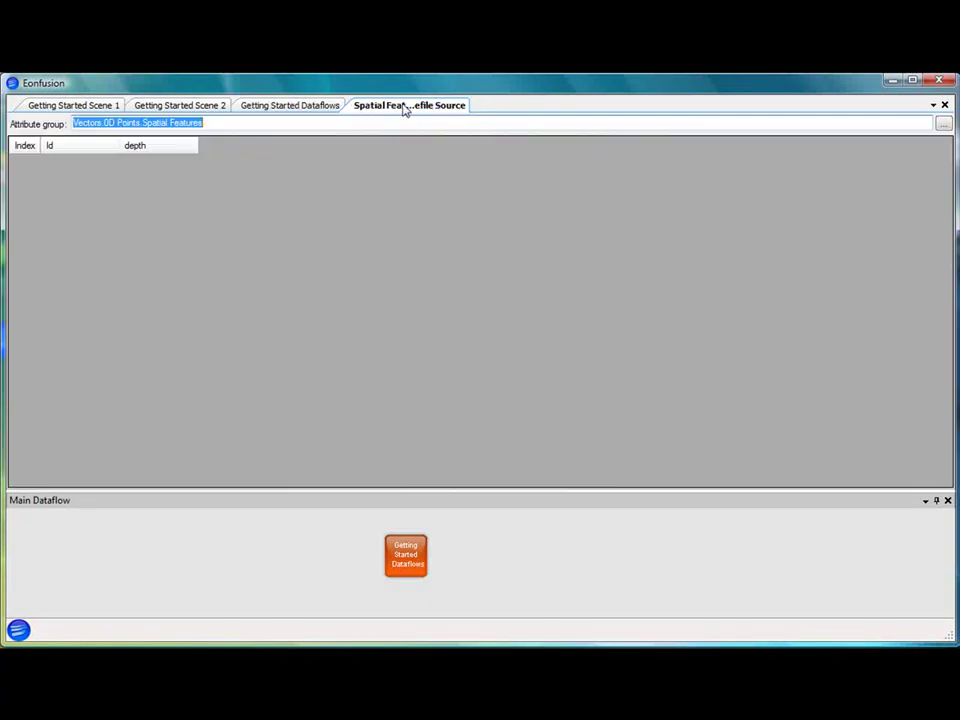
right_click(403, 108)
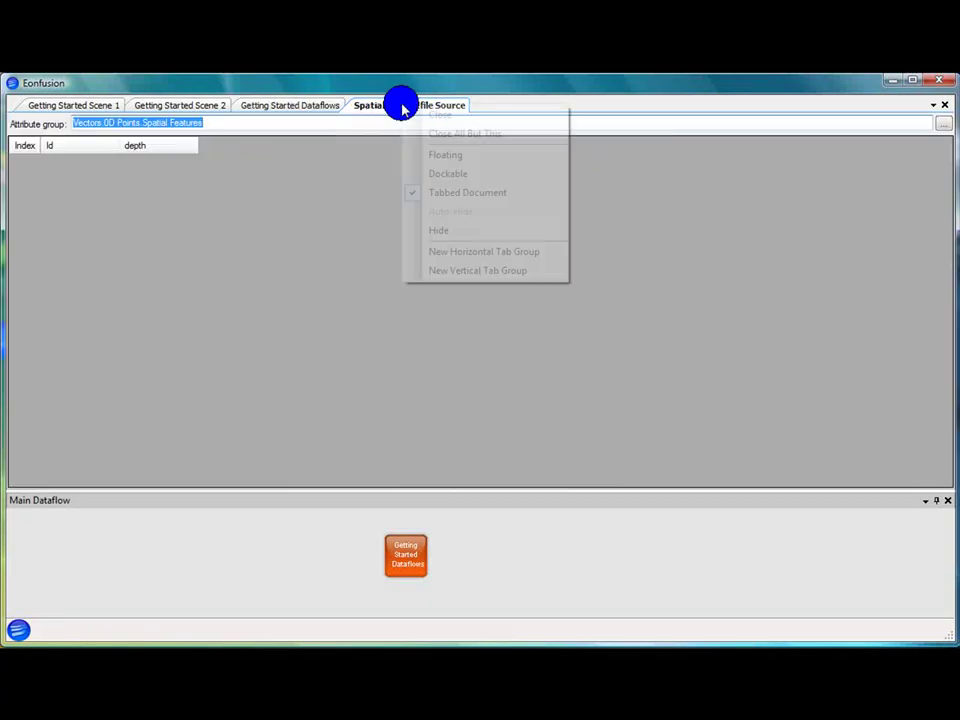
click(437, 175)
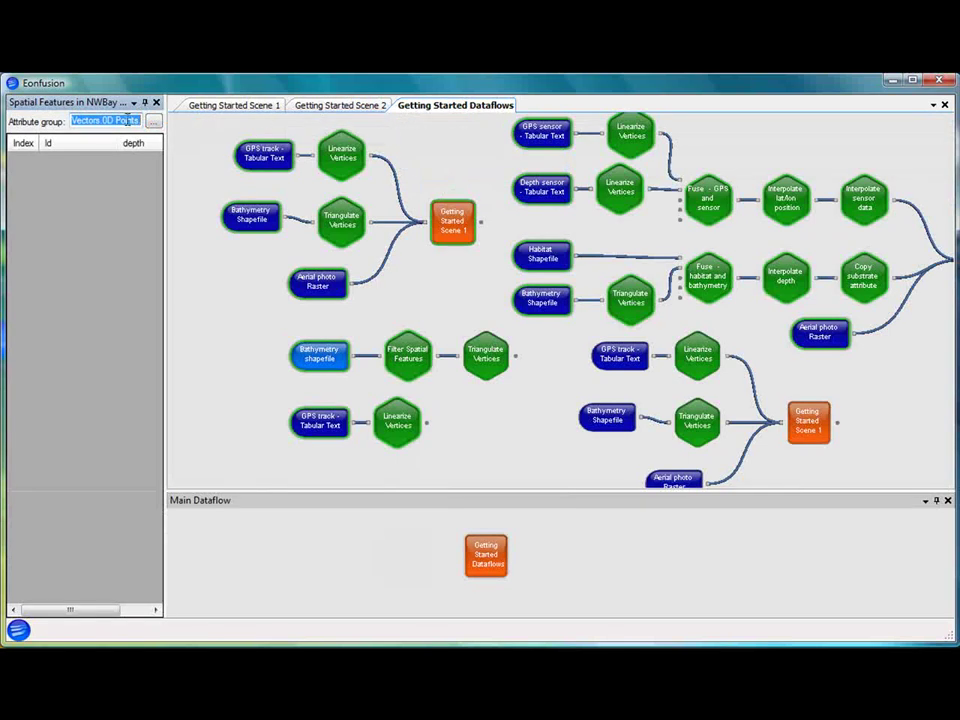
drag(166, 144, 222, 150)
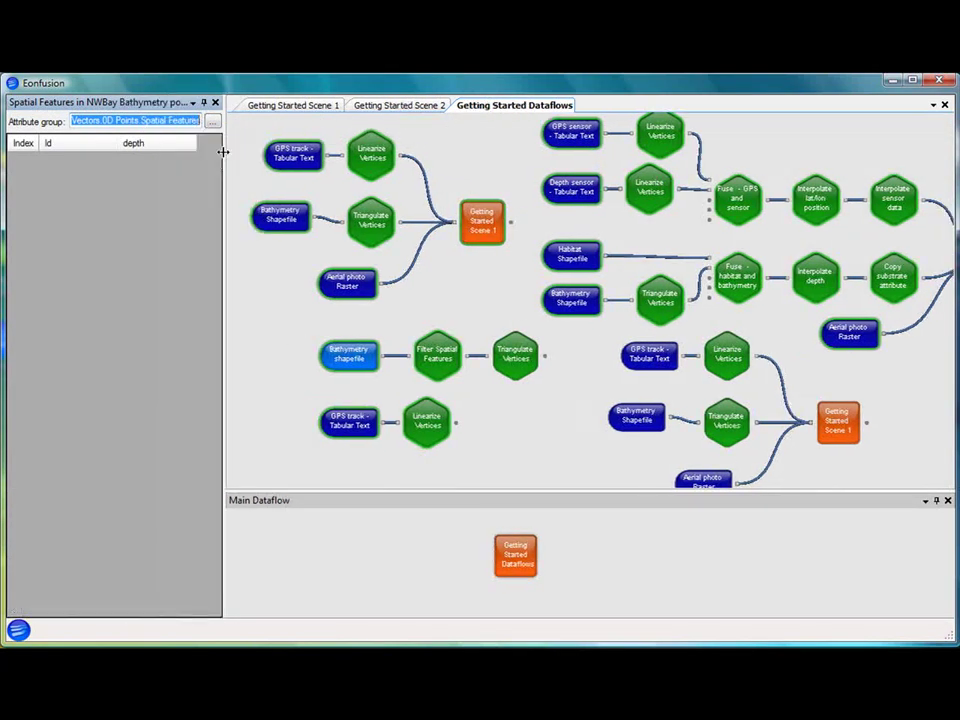
Step: Change the Filter Spatial Features depth range to a minimum of -20 and a maximum of -10
right_click(437, 367)
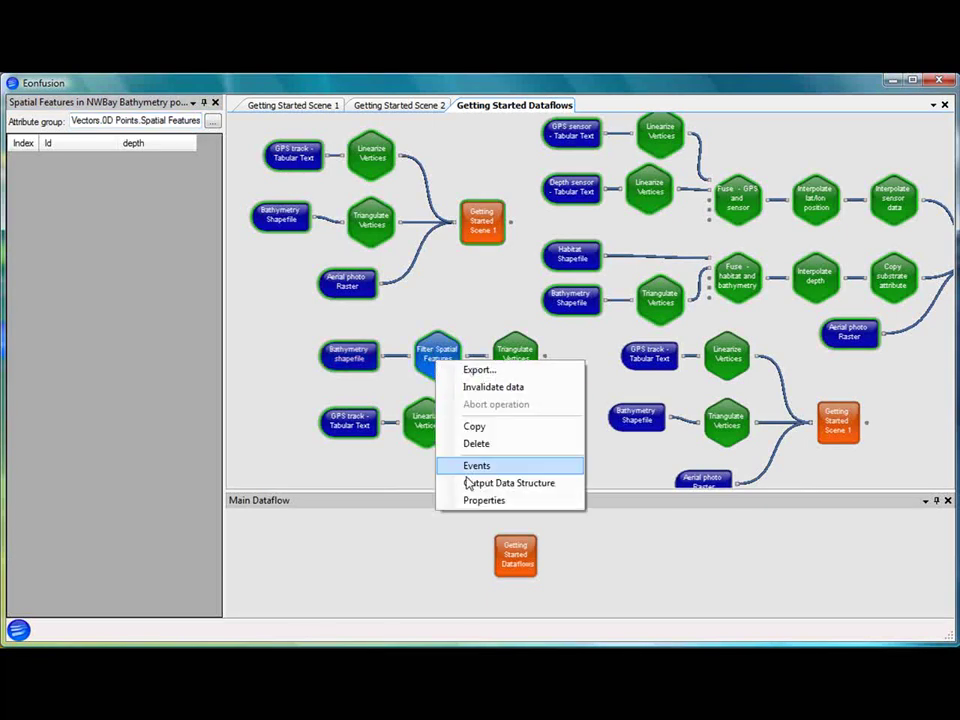
click(468, 499)
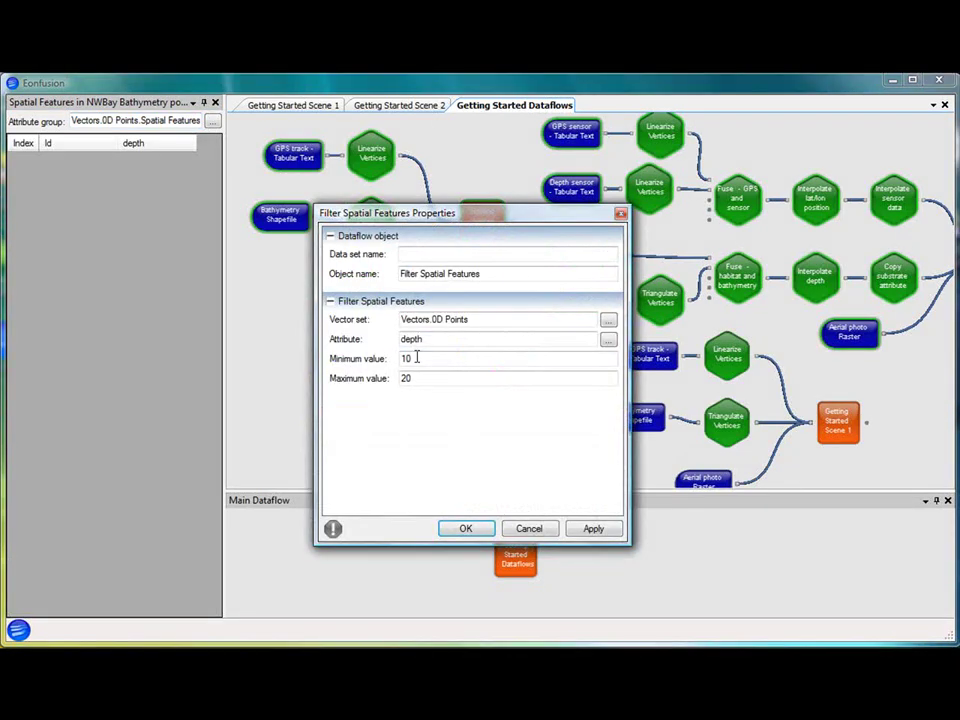
drag(420, 358, 389, 361)
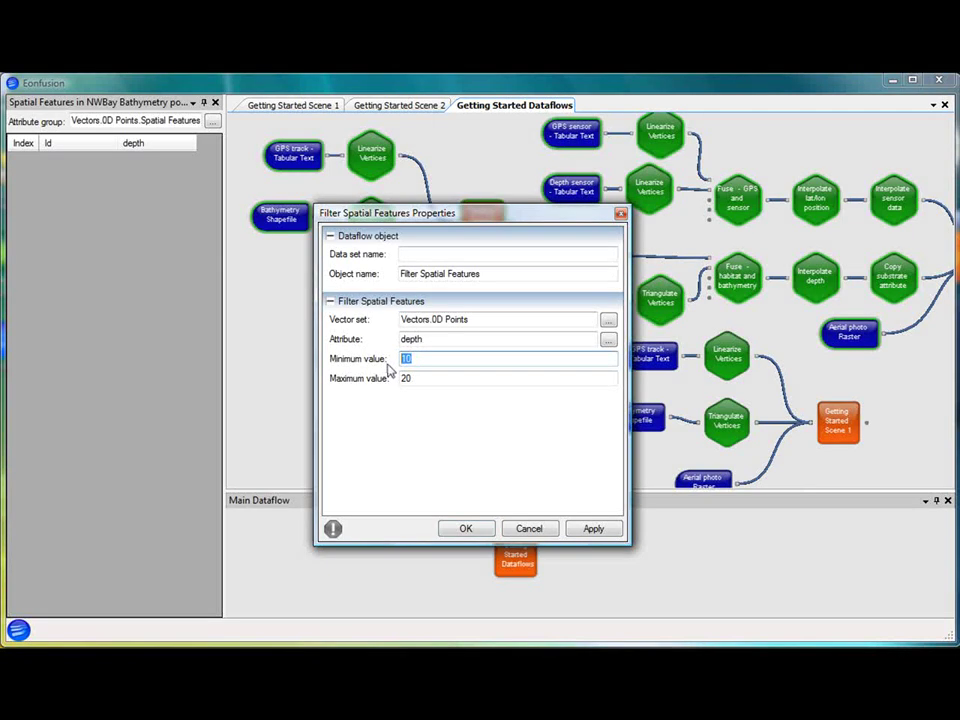
text(-20)
drag(420, 378, 383, 388)
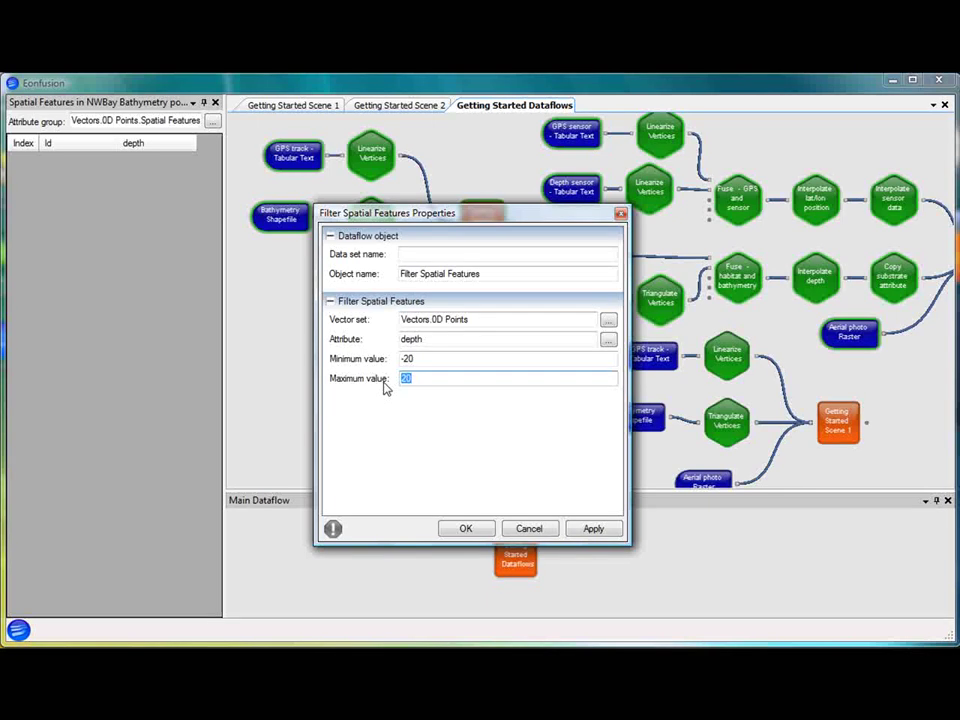
text(-10)
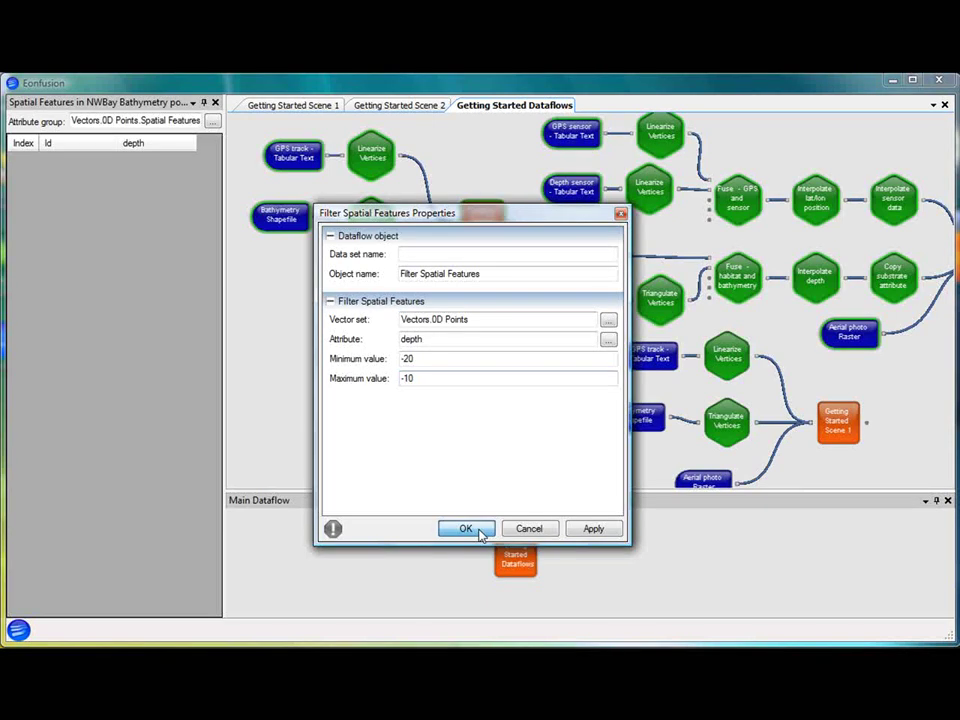
click(466, 529)
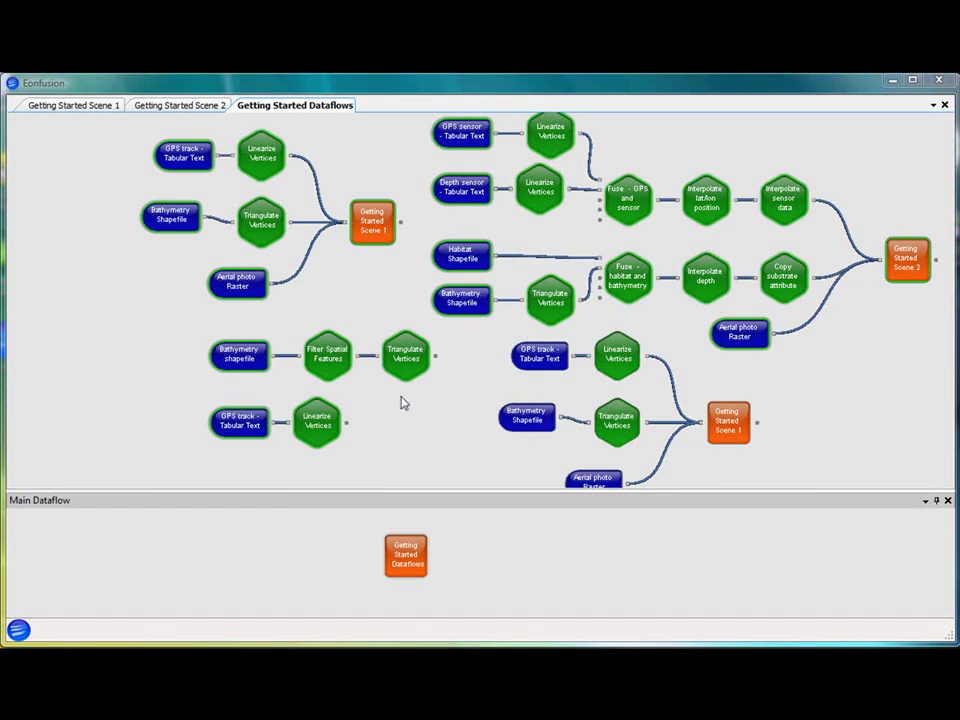
Step: Add a Scene view beside the new branches and connect the outputs of Linearize Vertices and Triangulate Vertices to it
right_click(401, 397)
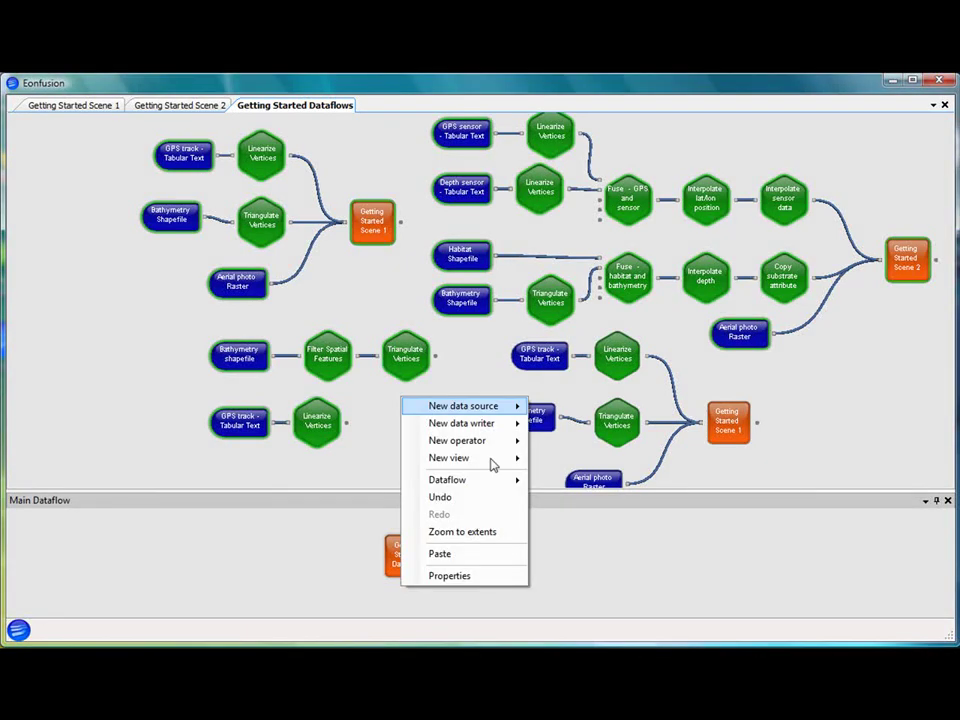
mouse_move(493, 464)
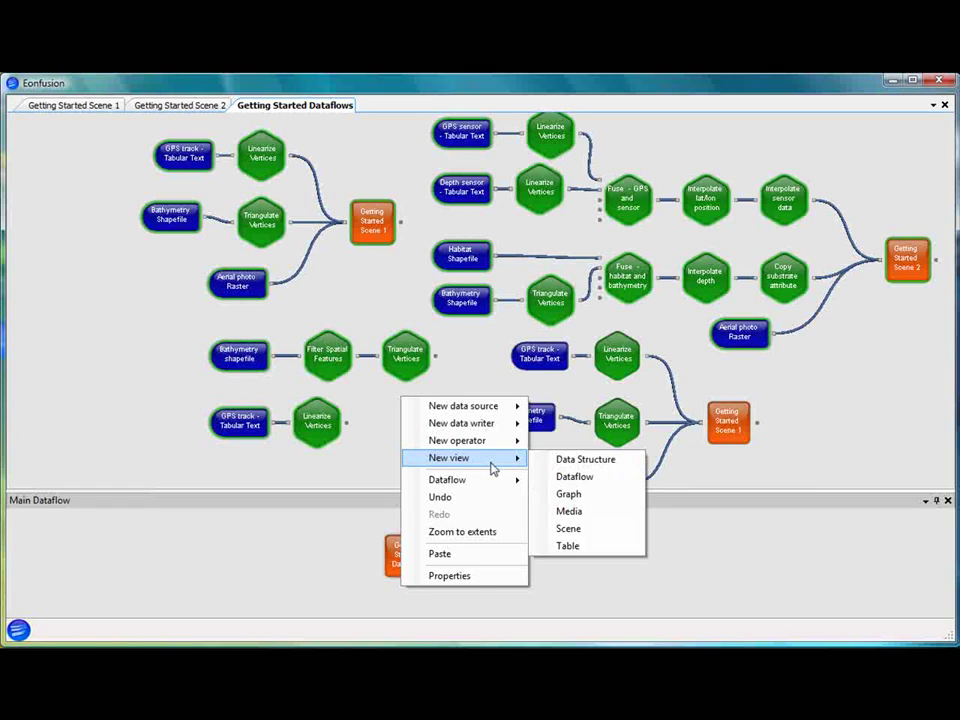
click(596, 533)
drag(414, 414, 447, 442)
drag(347, 423, 425, 443)
drag(437, 360, 430, 442)
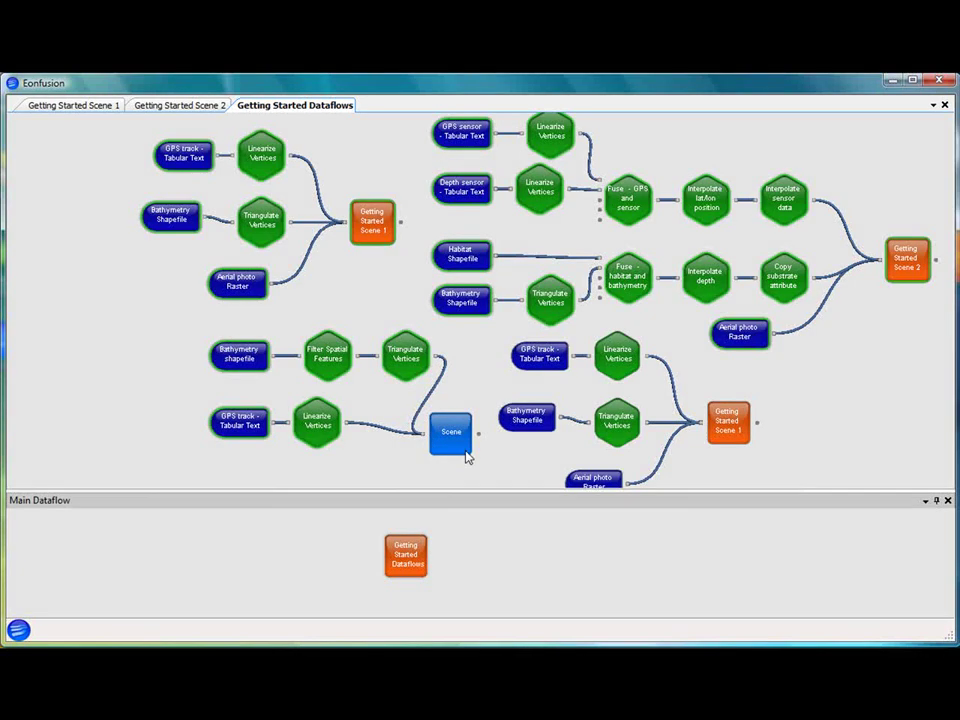
Step: Set the new Scene's X and Y axes to the Universal Transverse Mercator projection WGS 84 / UTM zone 55S
right_click(450, 446)
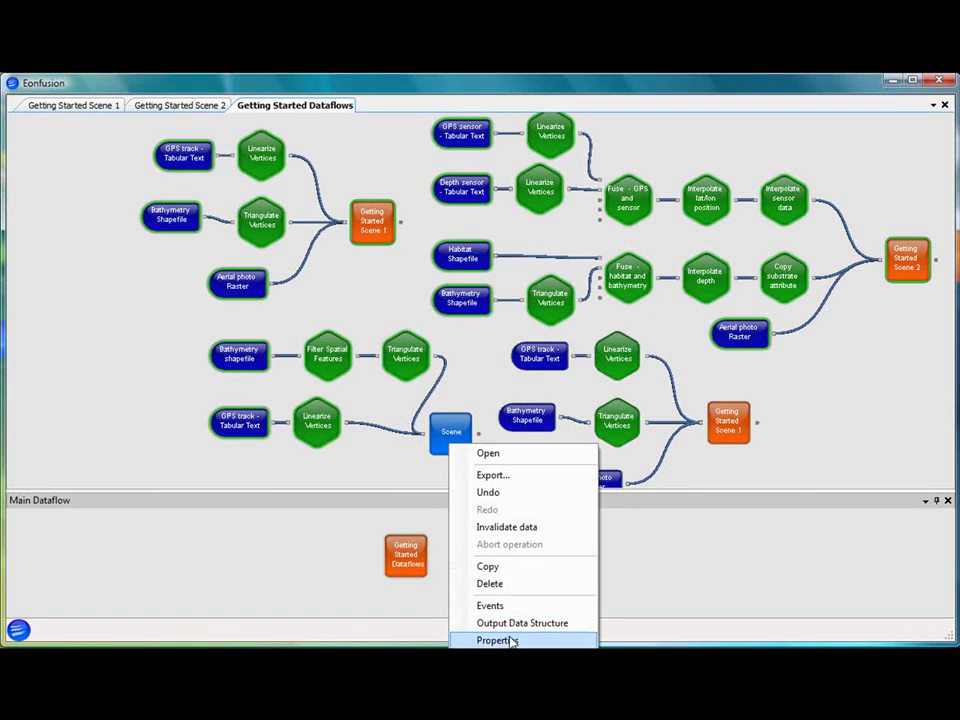
click(510, 639)
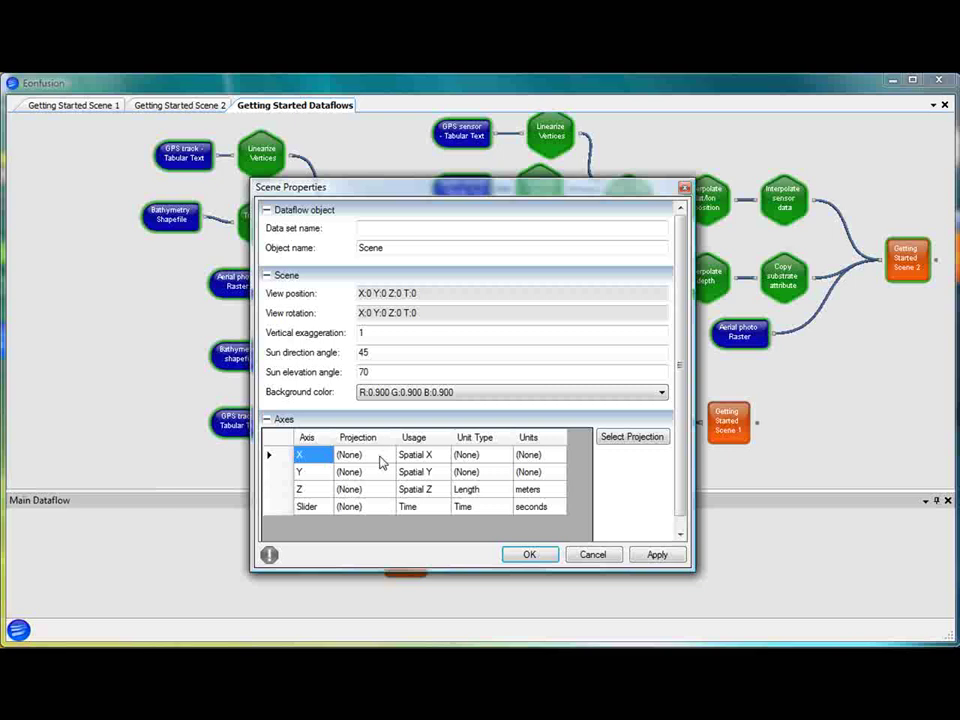
click(281, 449)
shift+click(285, 461)
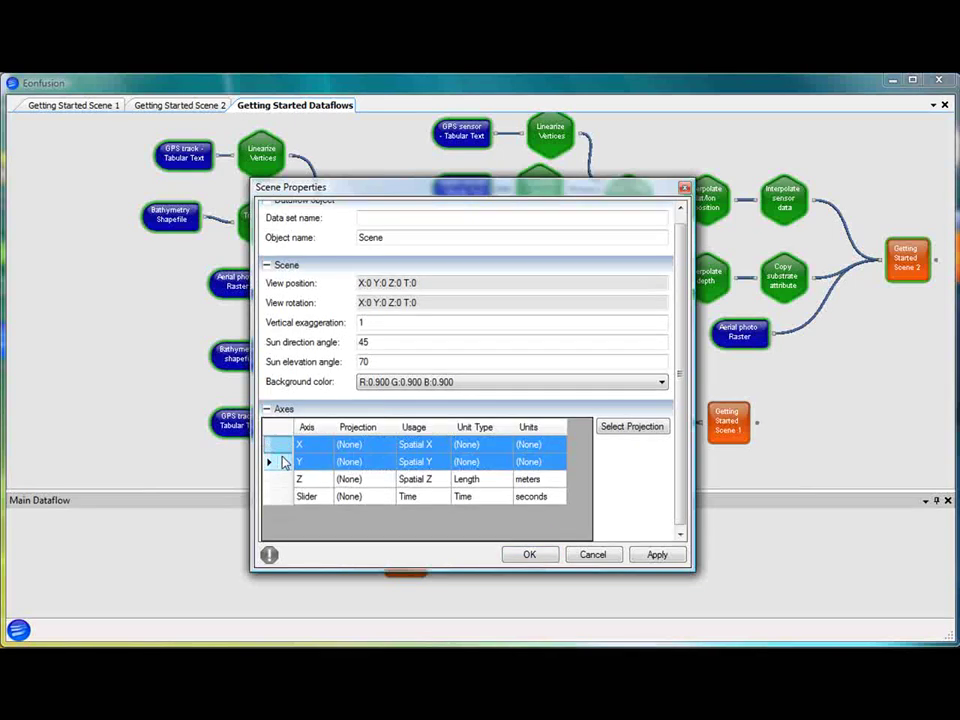
click(629, 428)
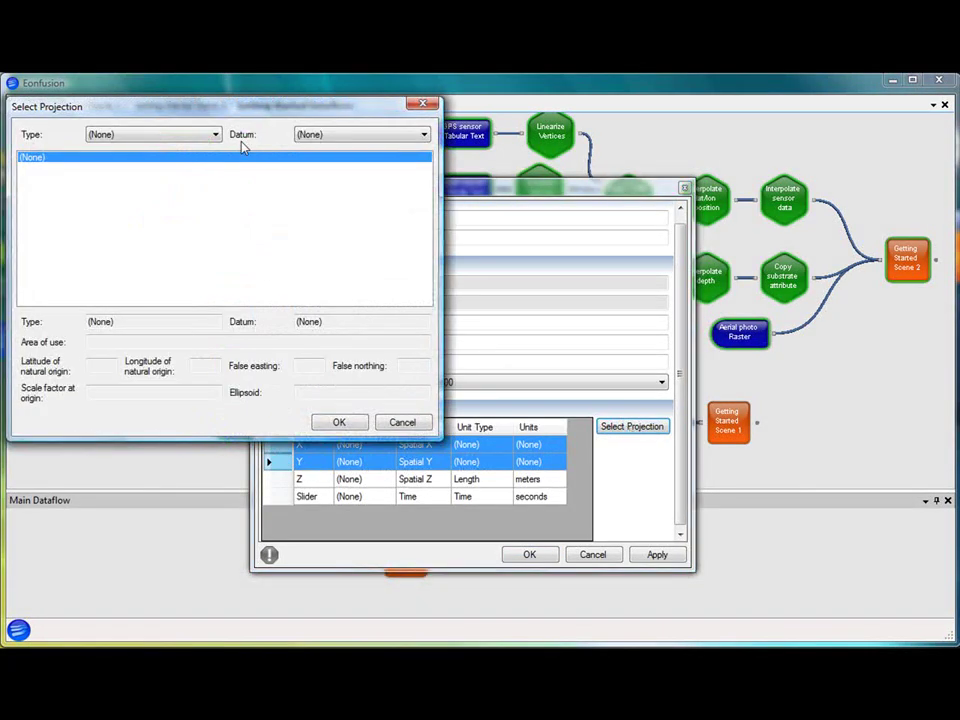
click(215, 135)
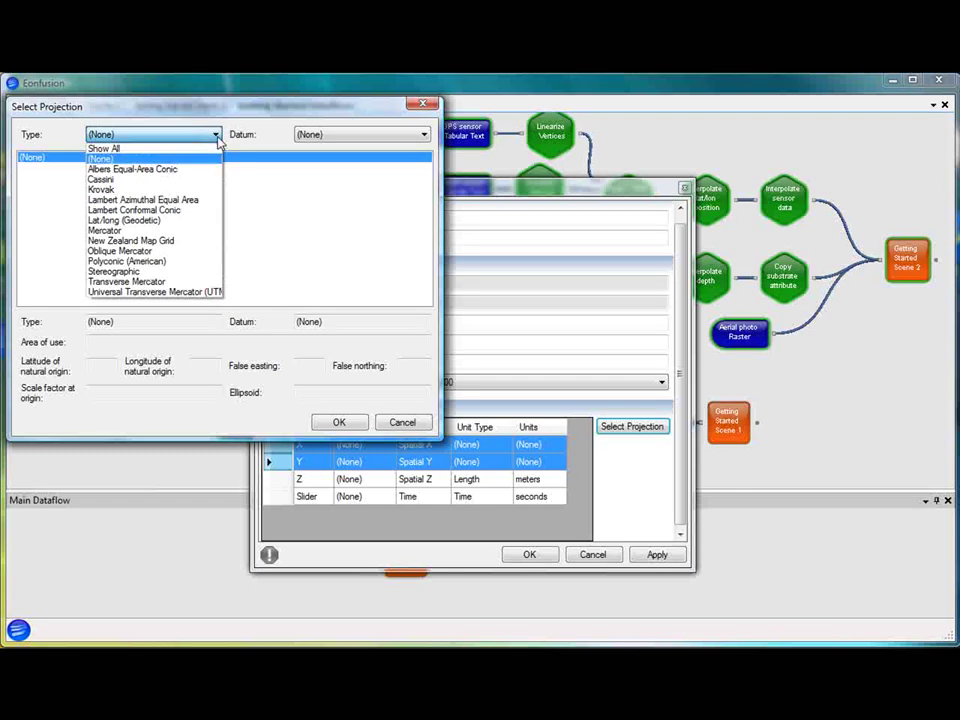
click(182, 292)
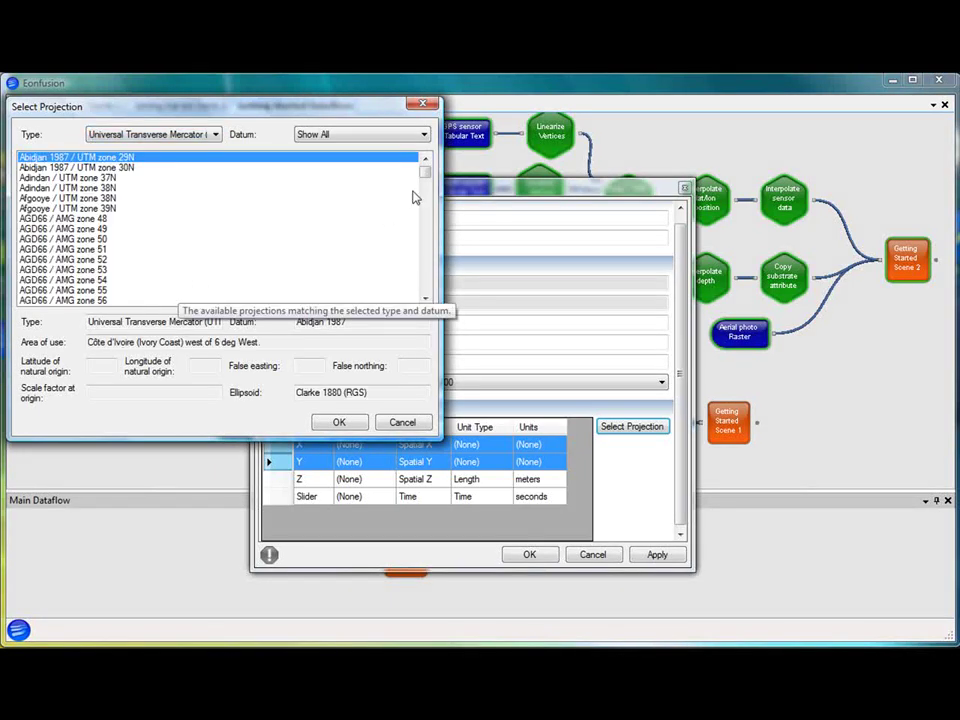
drag(426, 174, 422, 286)
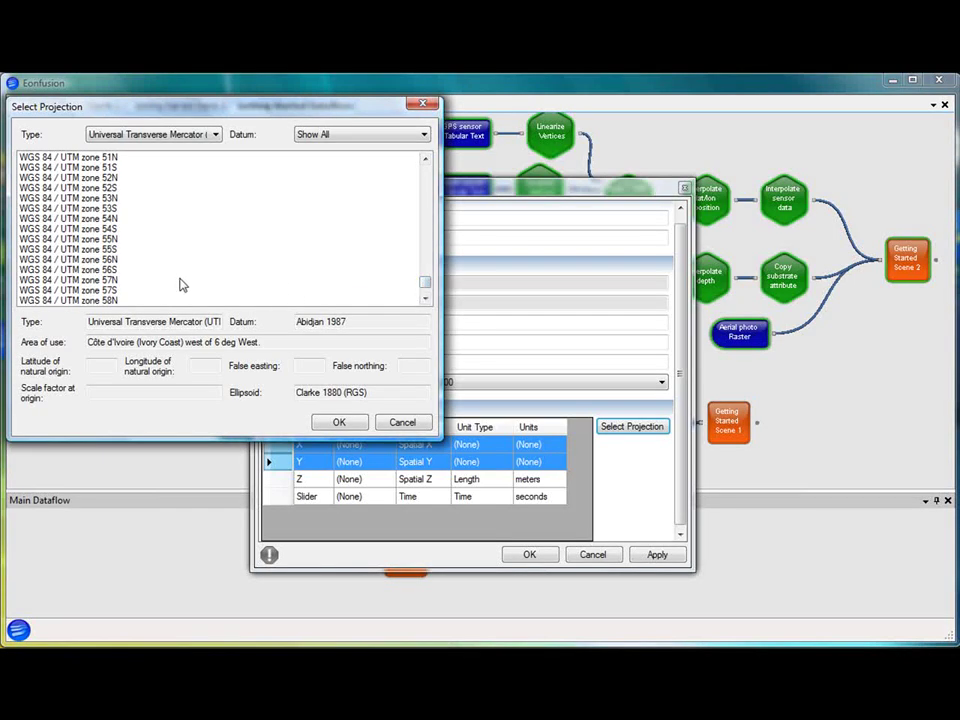
click(107, 248)
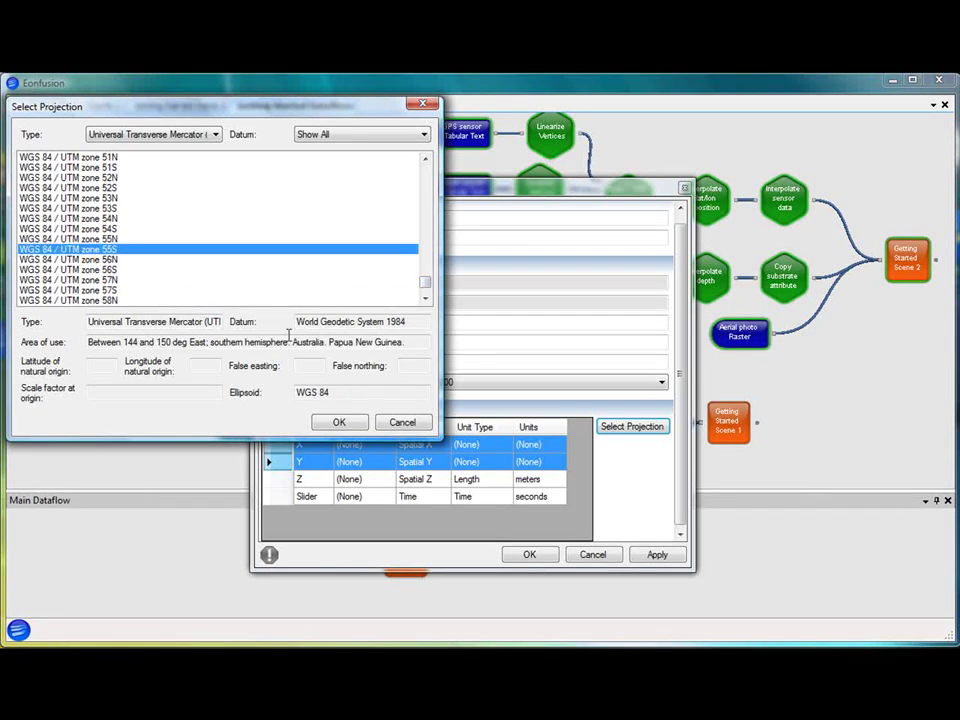
click(352, 422)
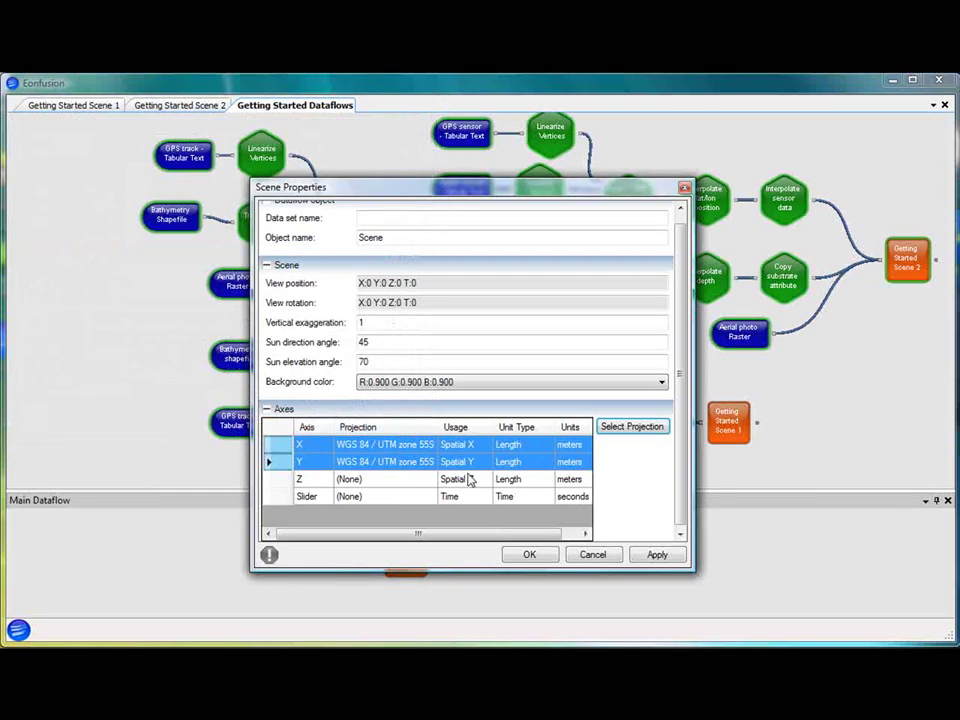
click(535, 556)
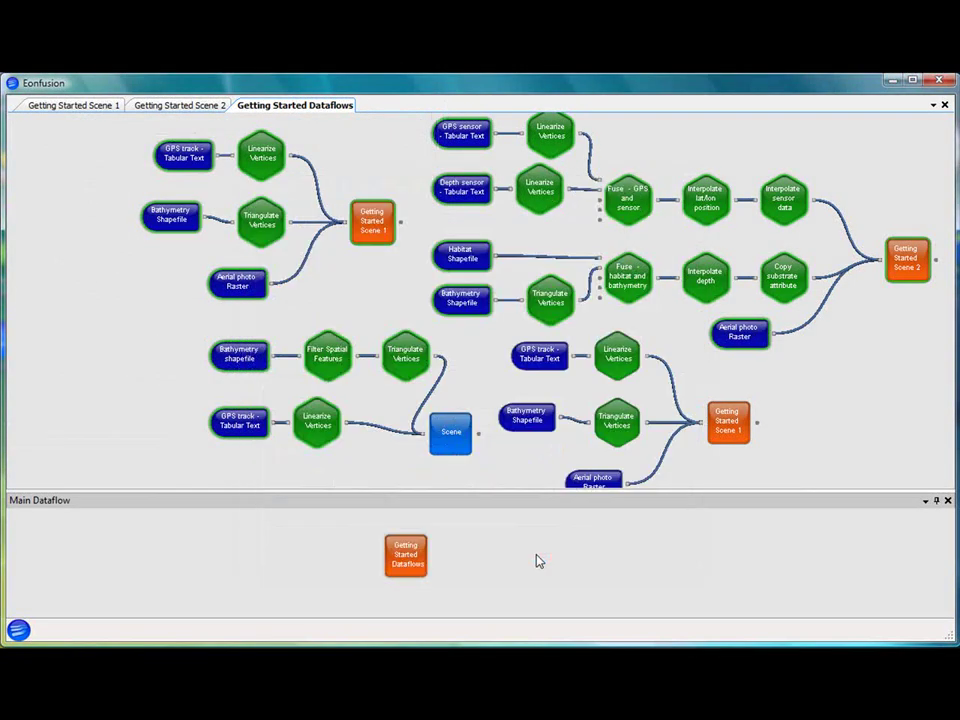
Step: Open the new Scene and add visualizers for the GPS track's 1D Lines and the Surface's 2D Surfaces
double_click(452, 440)
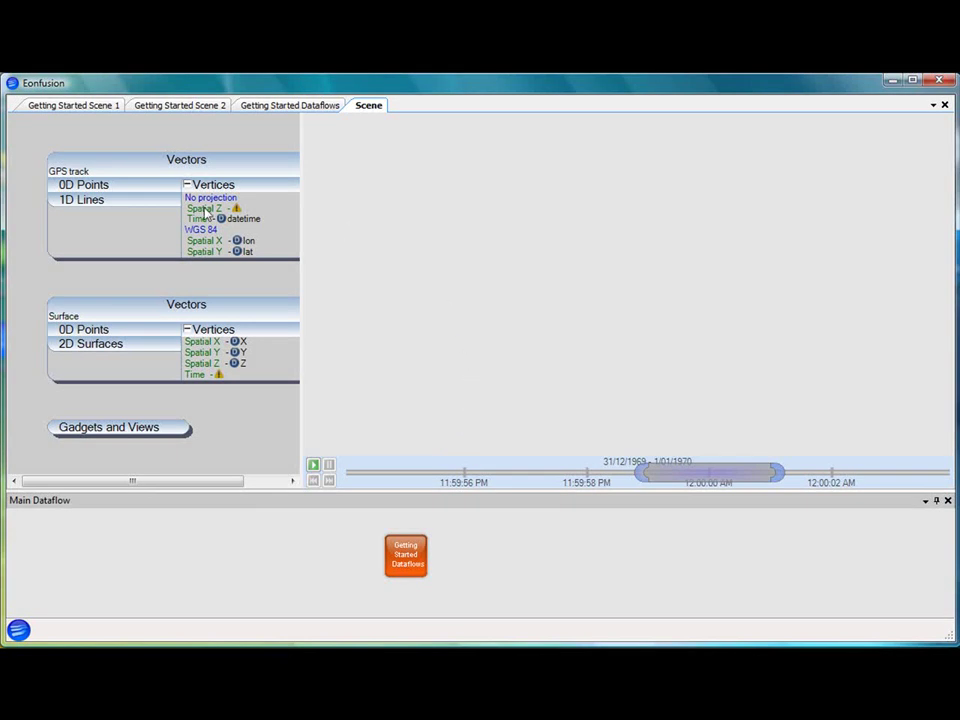
right_click(137, 204)
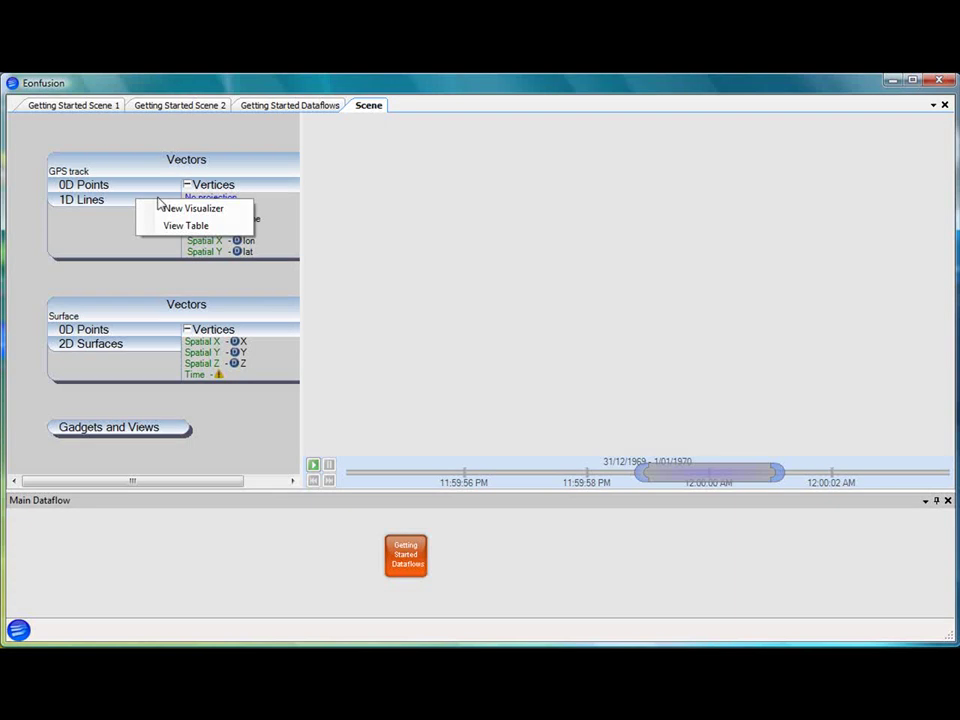
click(167, 208)
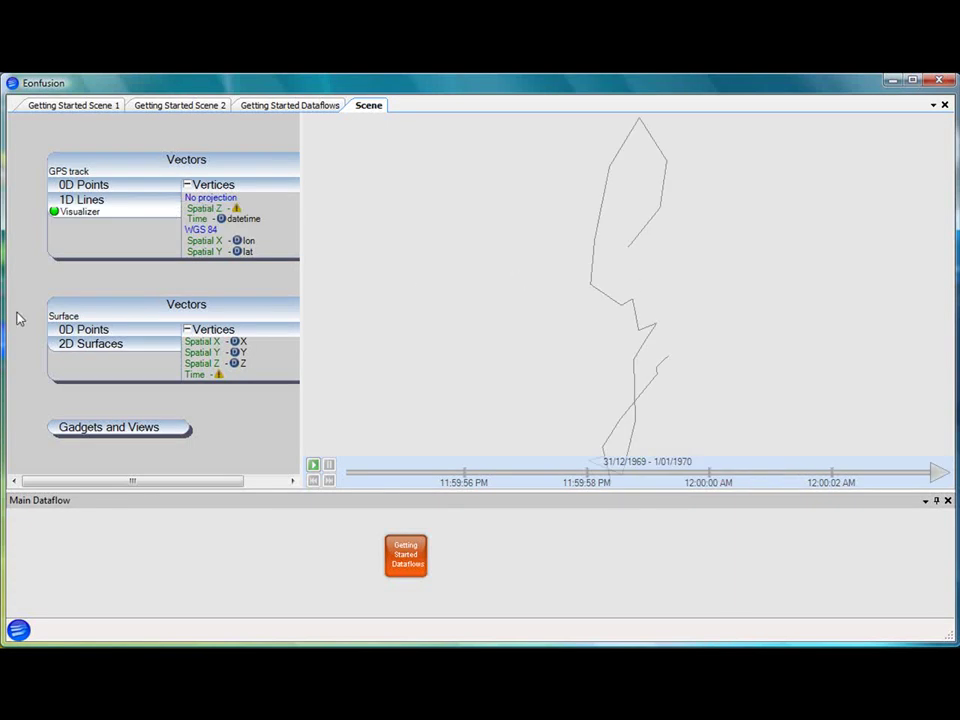
right_click(102, 346)
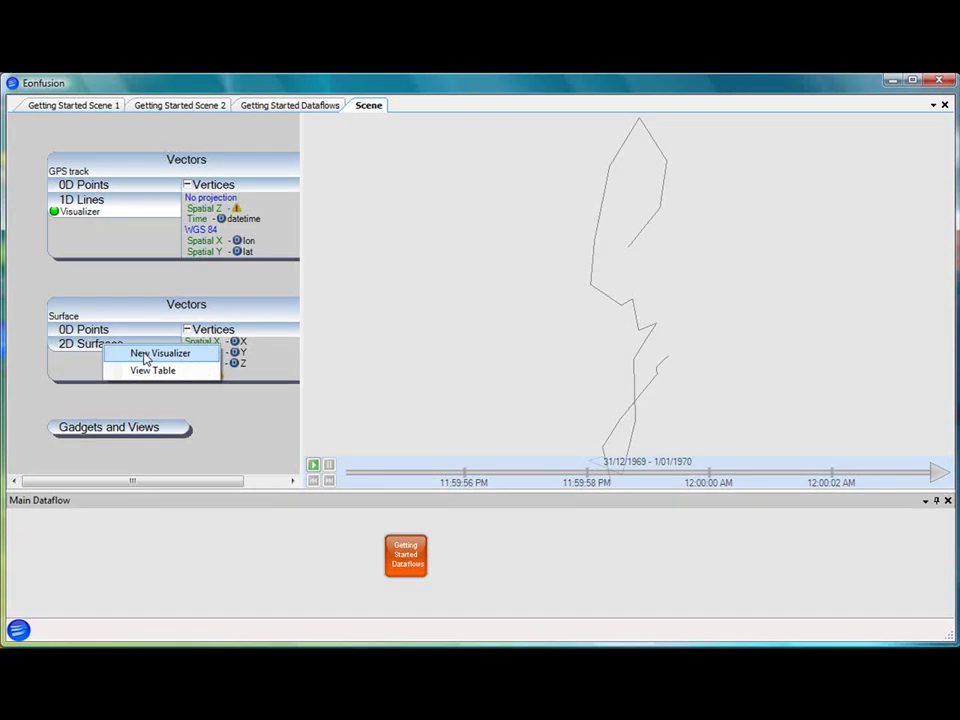
click(143, 353)
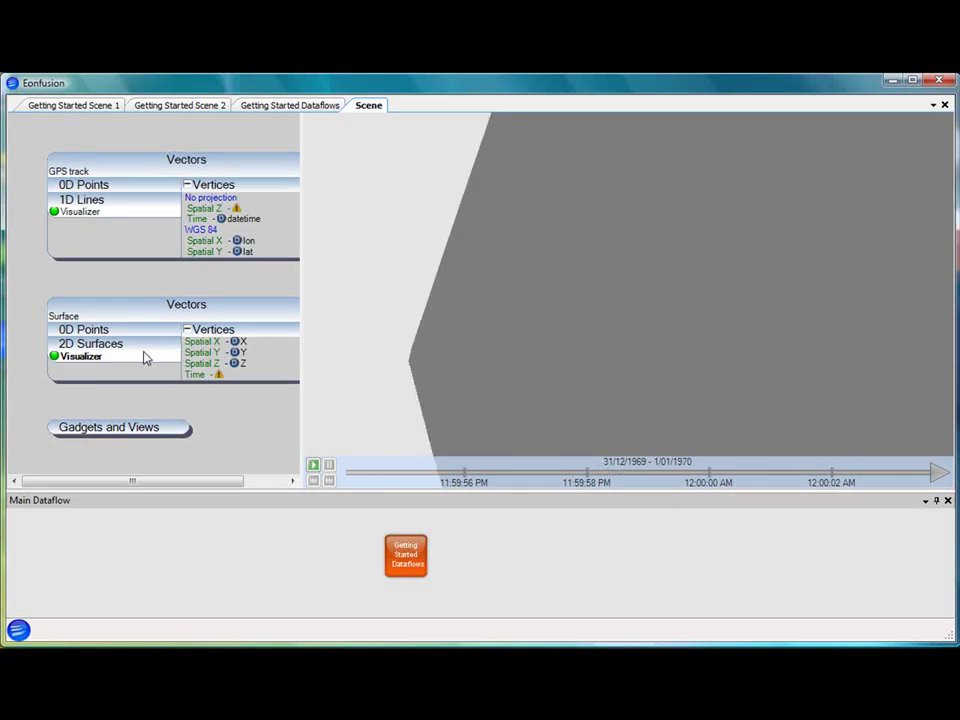
Step: Color the GPS track's 1D Lines visualizer red
double_click(102, 213)
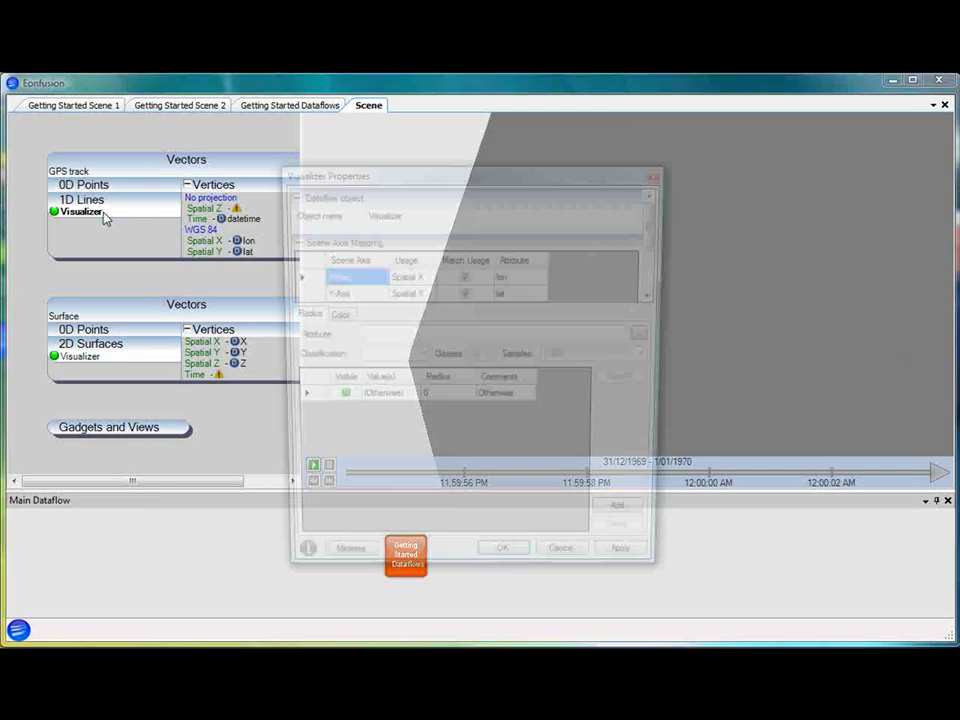
click(340, 316)
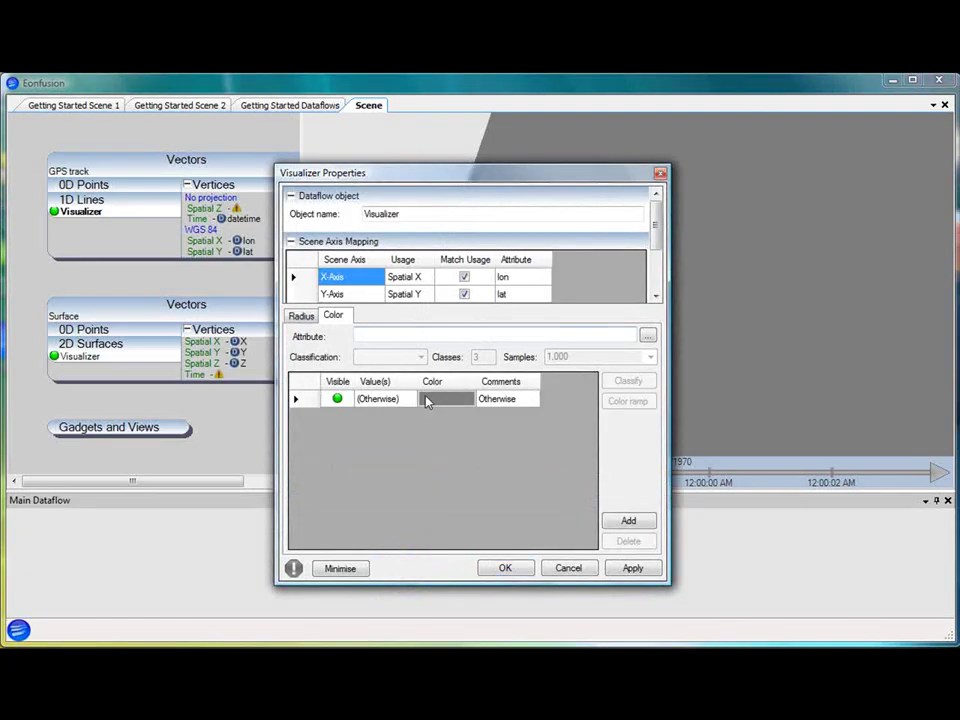
click(425, 400)
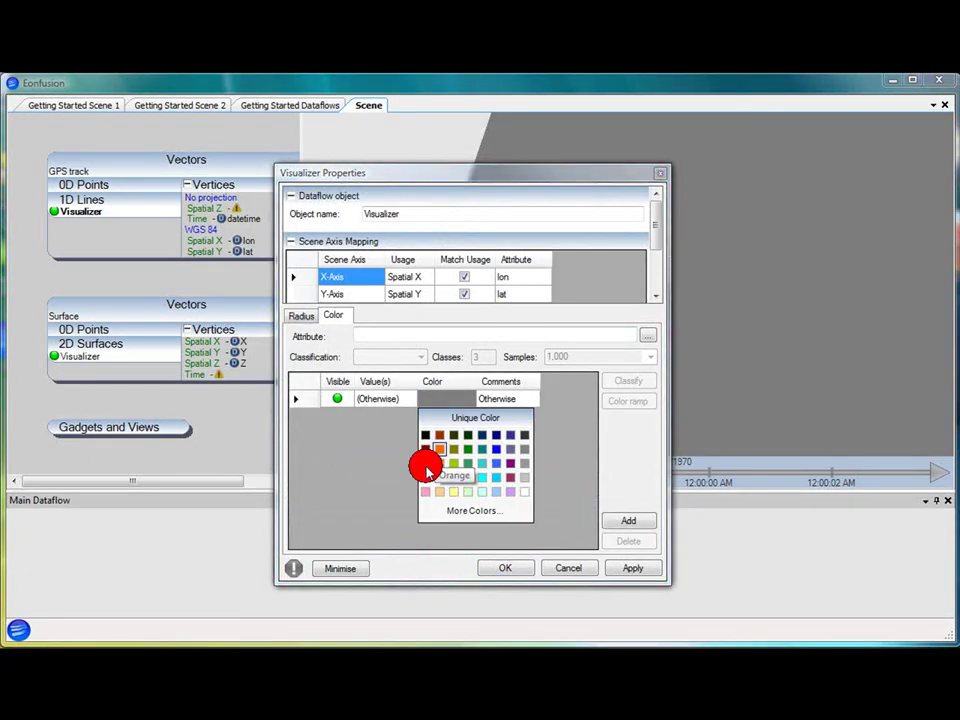
click(425, 465)
click(505, 568)
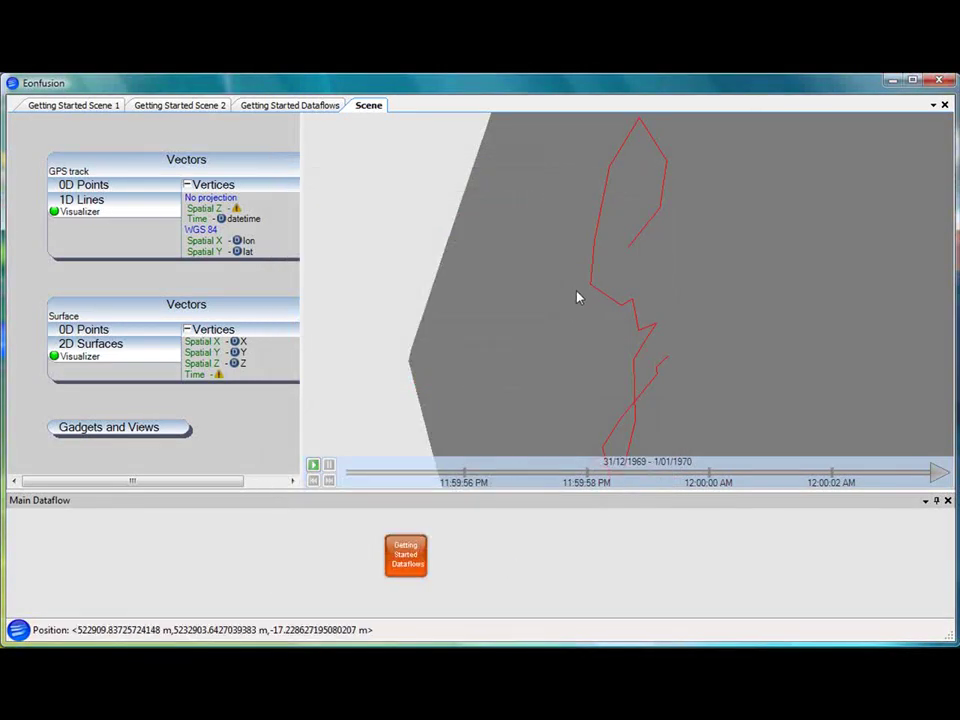
Step: Set the Scene's vertical exaggeration to 50 and view the bathymetry surface with the GPS track at an oblique angle
drag(577, 297, 701, 150)
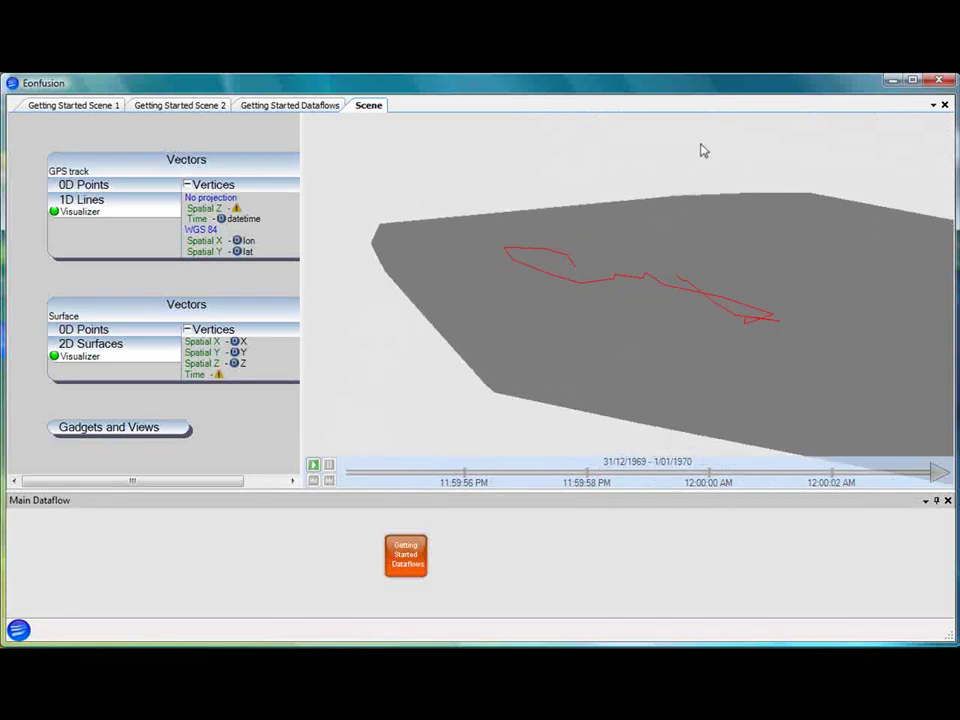
right_click(371, 345)
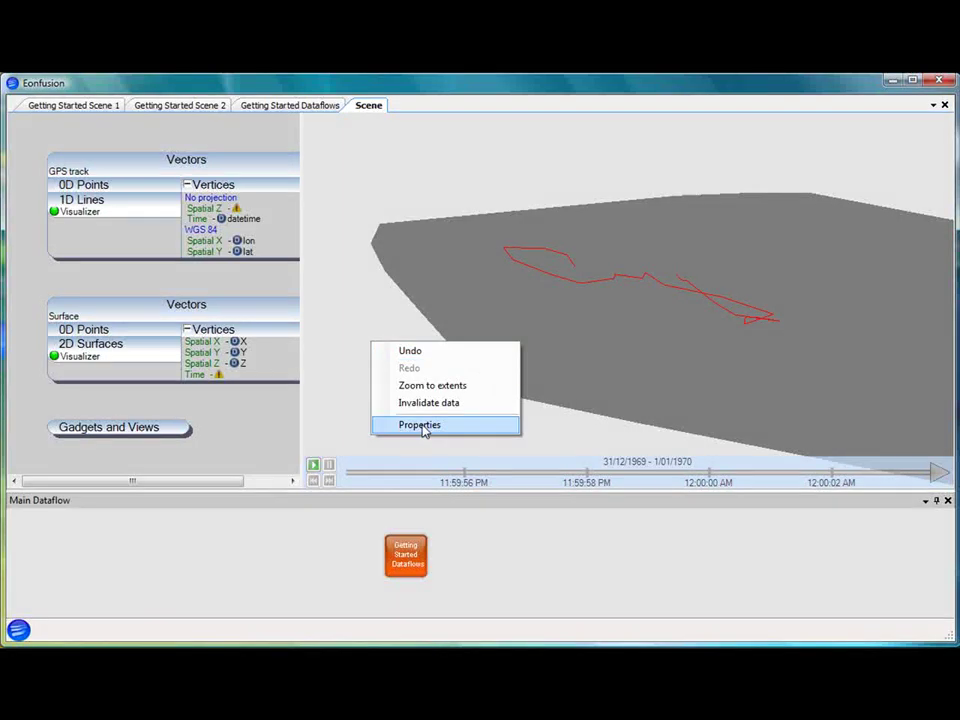
click(420, 425)
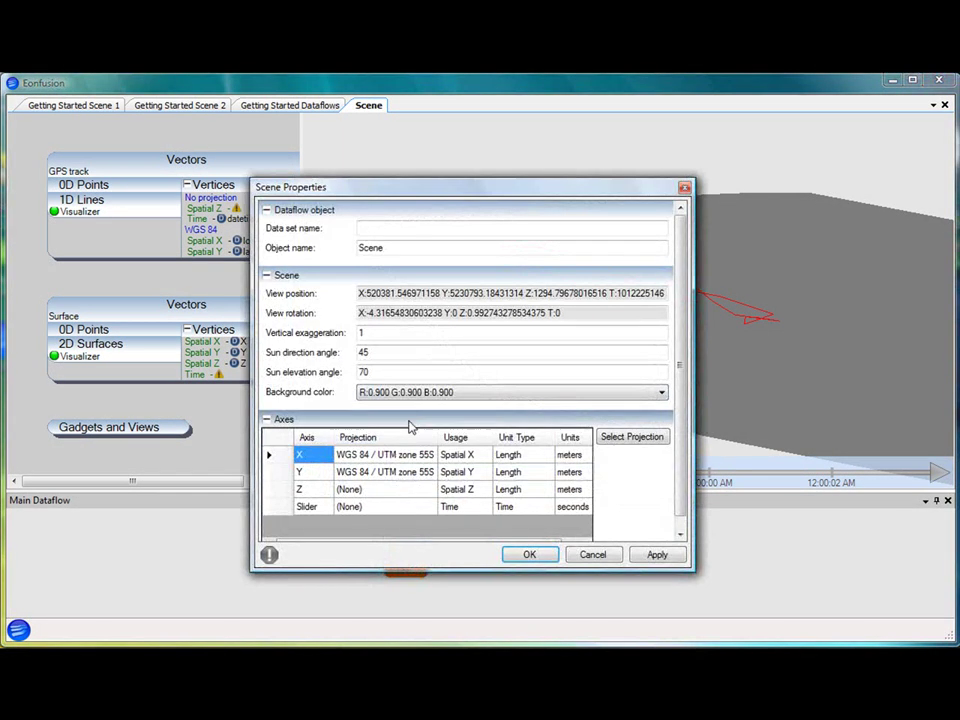
drag(375, 332, 359, 333)
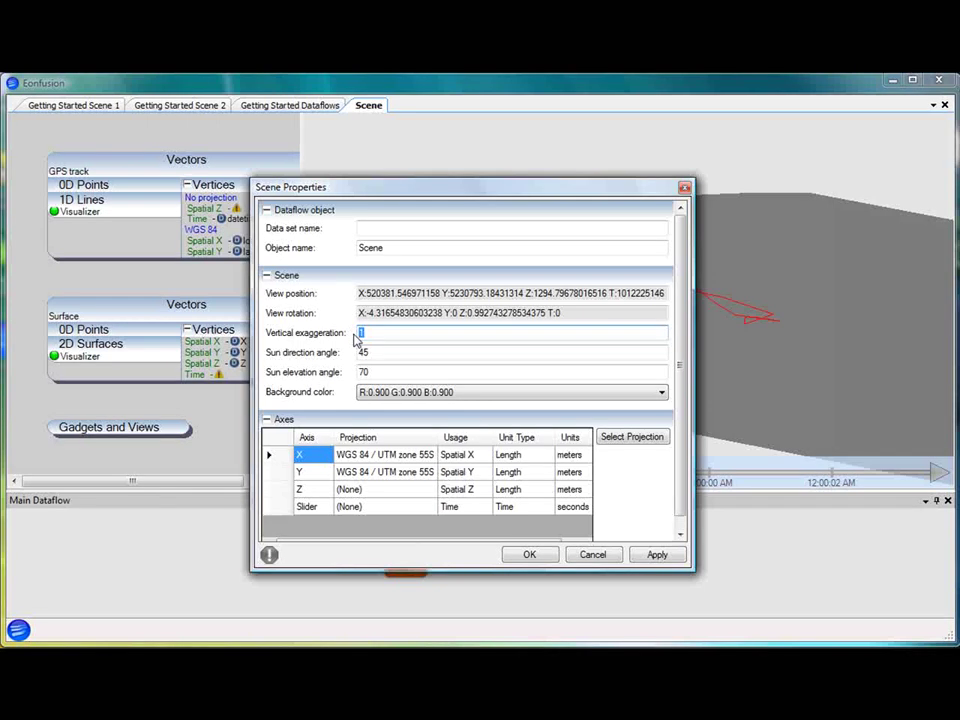
text(50)
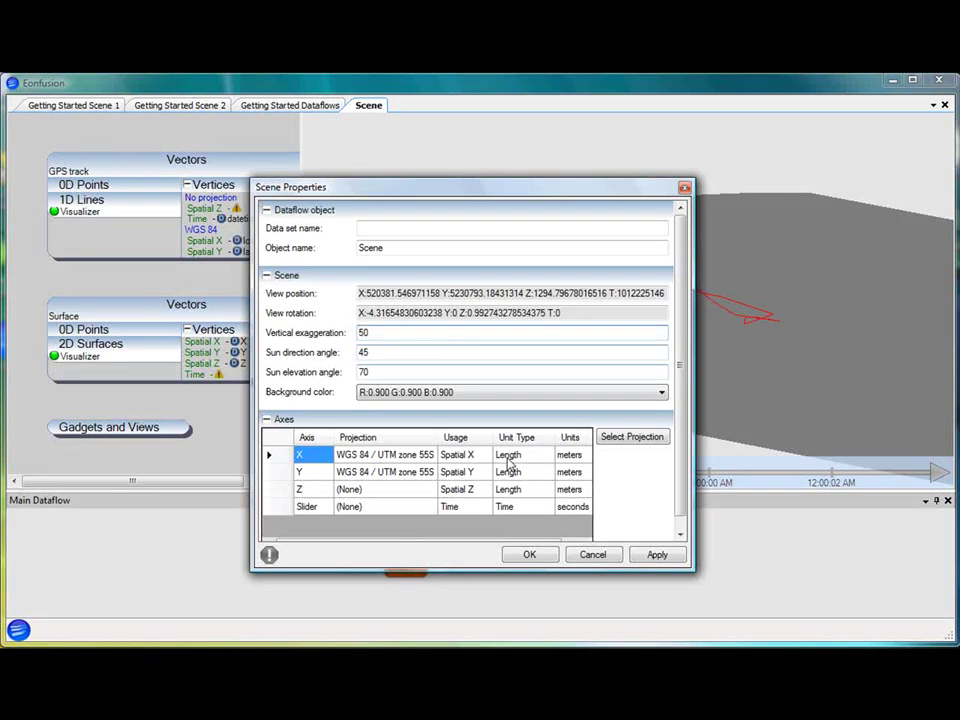
click(530, 556)
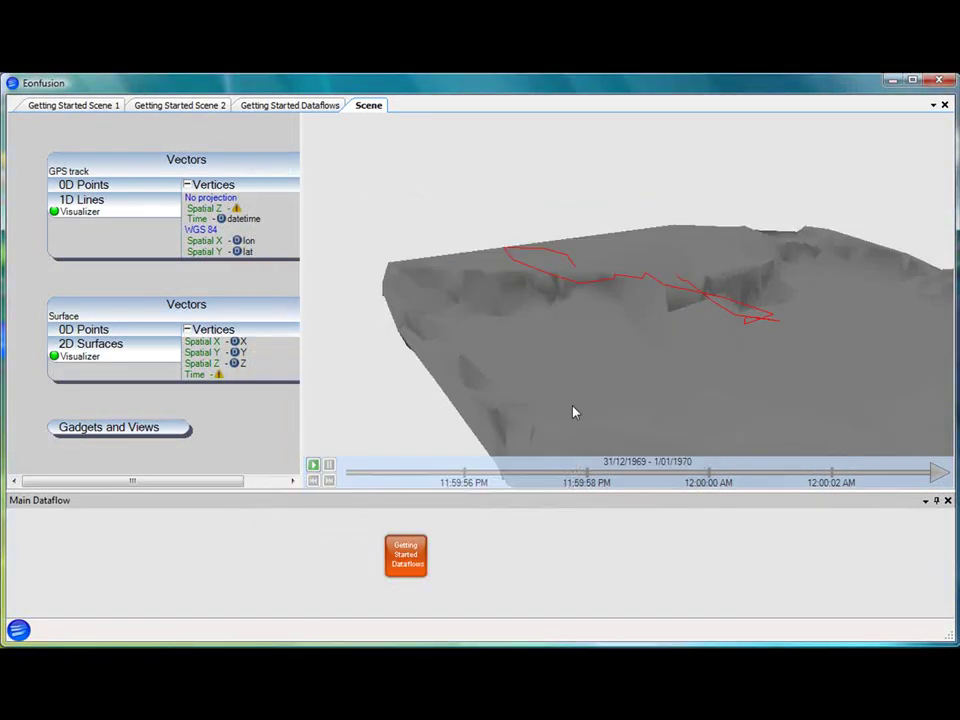
drag(630, 257, 557, 279)
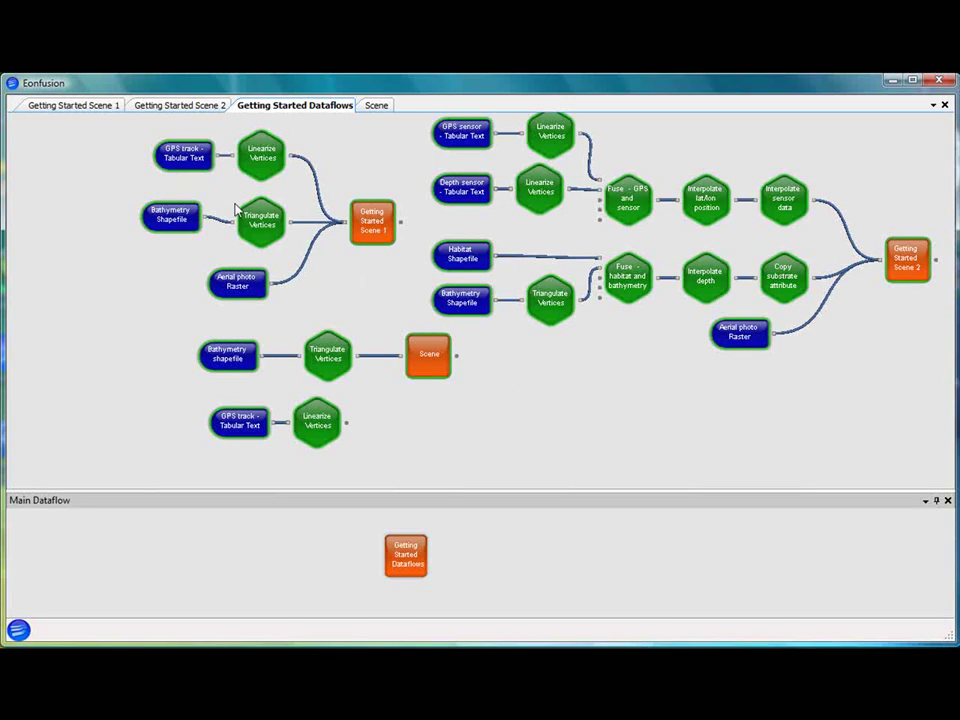
Step: Export all objects of the Getting Started Scene 1 branch, including its sources and operators, to a dataflow XML file named Example
drag(126, 124, 418, 328)
right_click(371, 225)
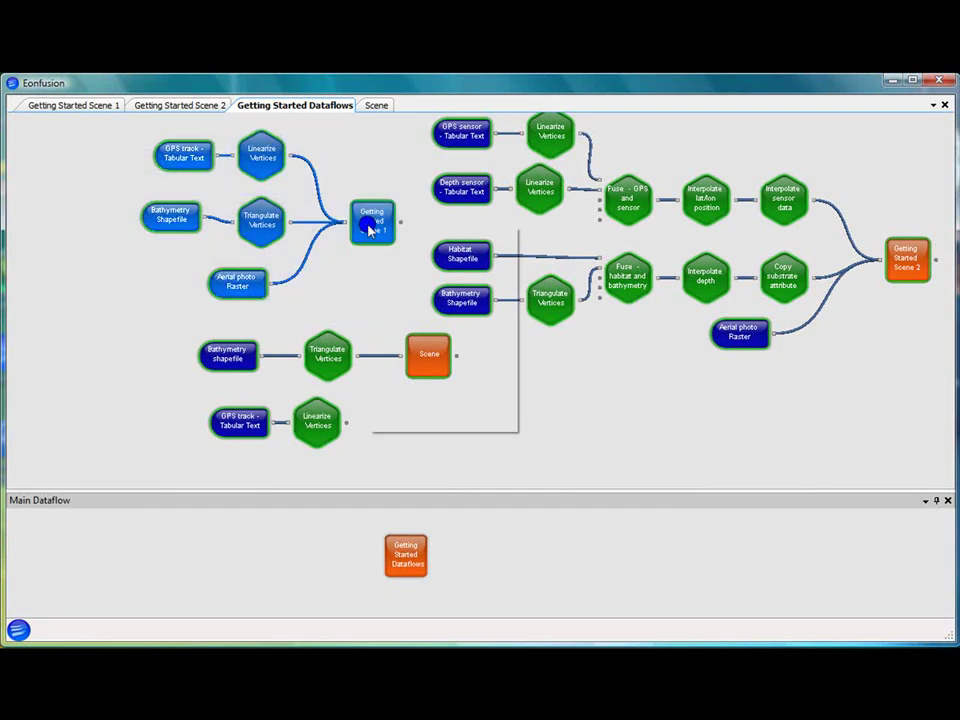
click(408, 258)
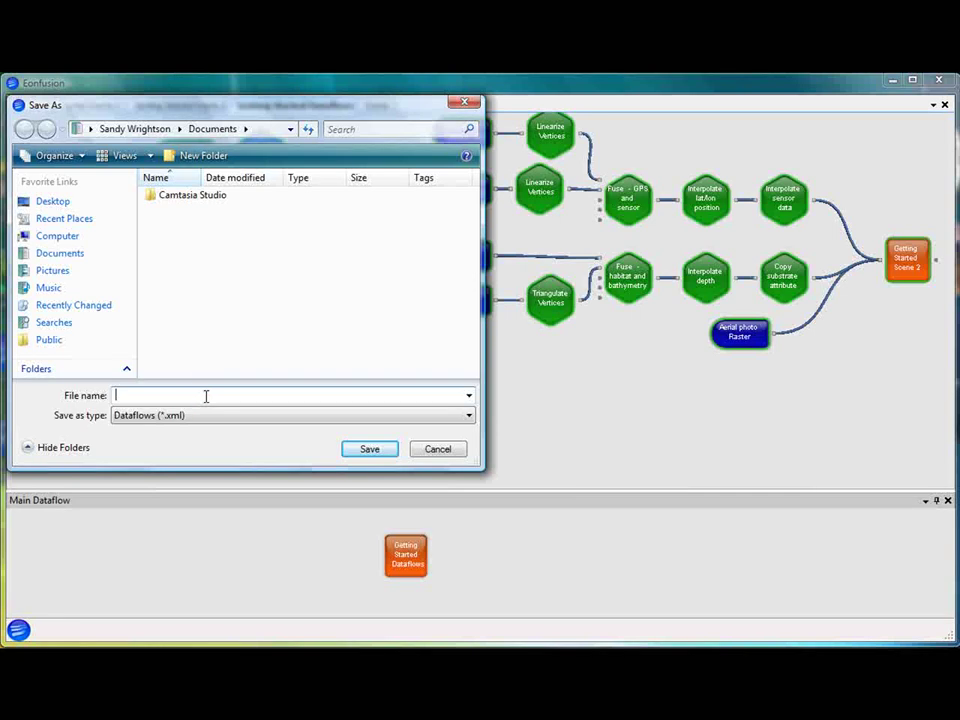
text(Example)
click(367, 451)
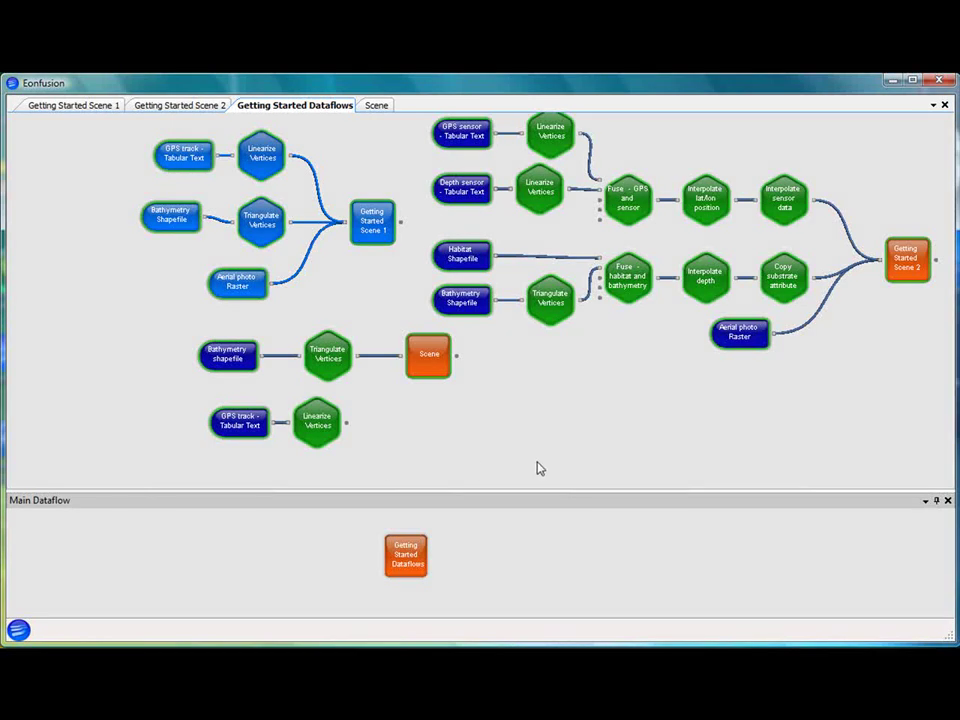
click(515, 447)
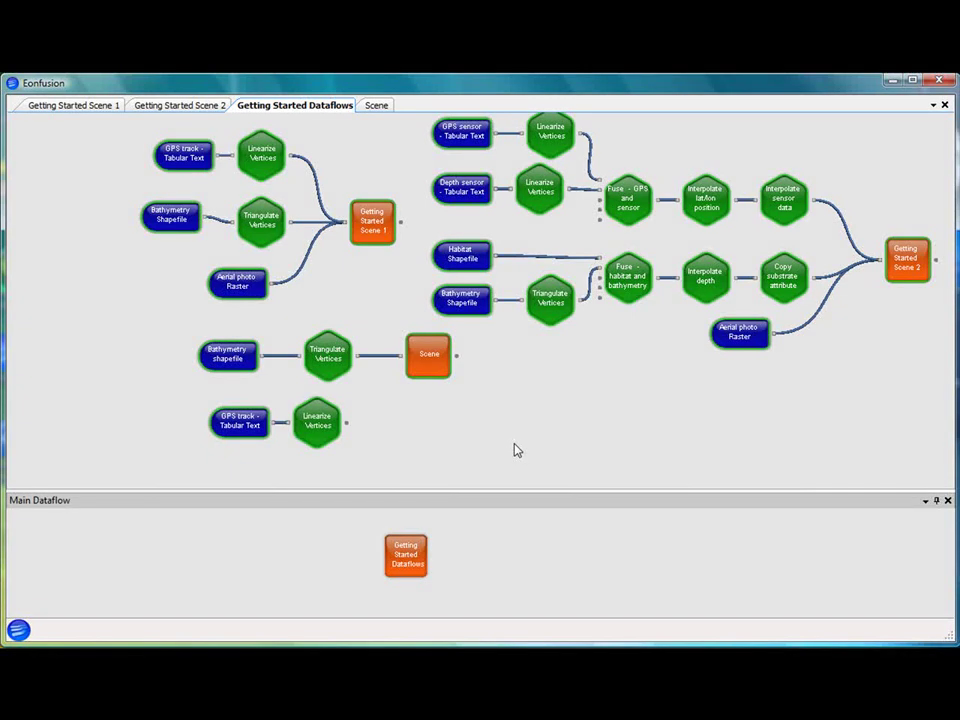
Step: Import the Example dataflow file and place the imported objects in the empty area below the Getting Started Scene 2 branch
right_click(524, 398)
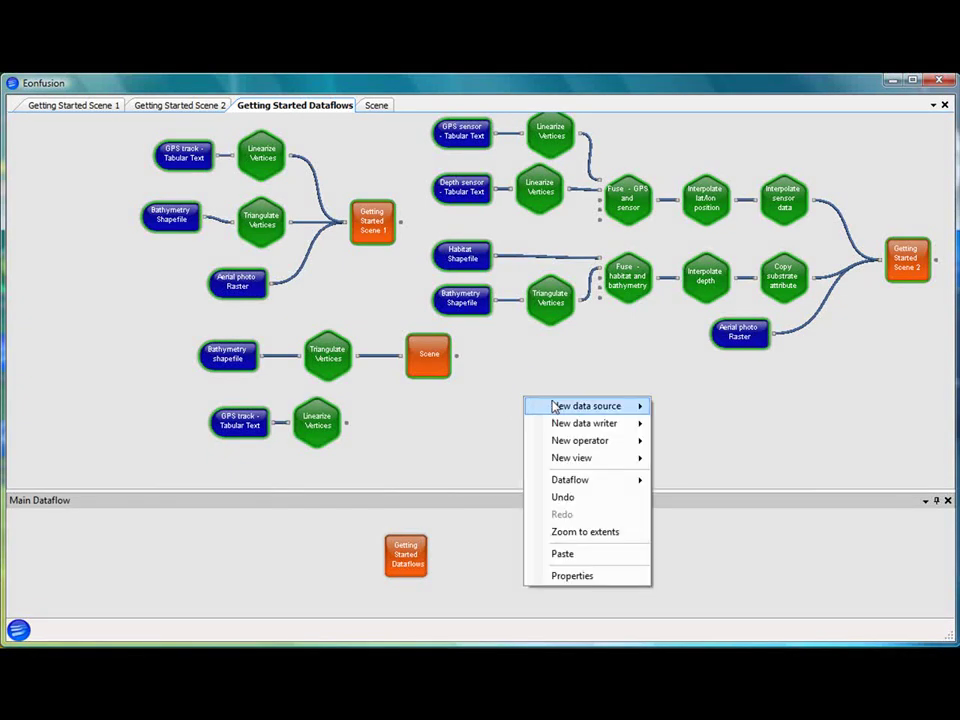
mouse_move(598, 484)
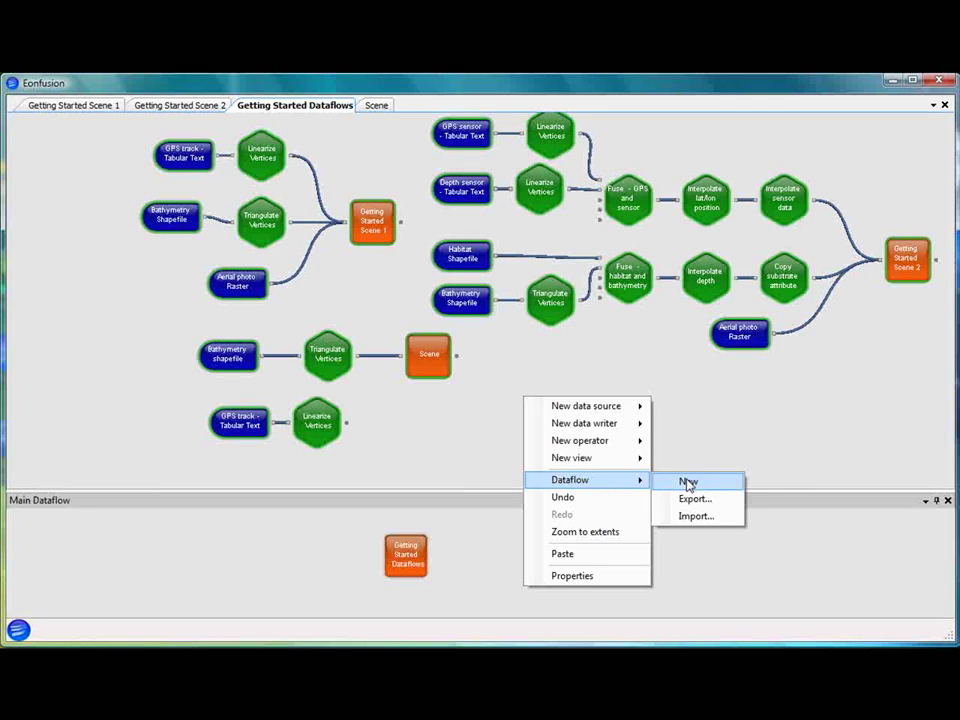
click(694, 516)
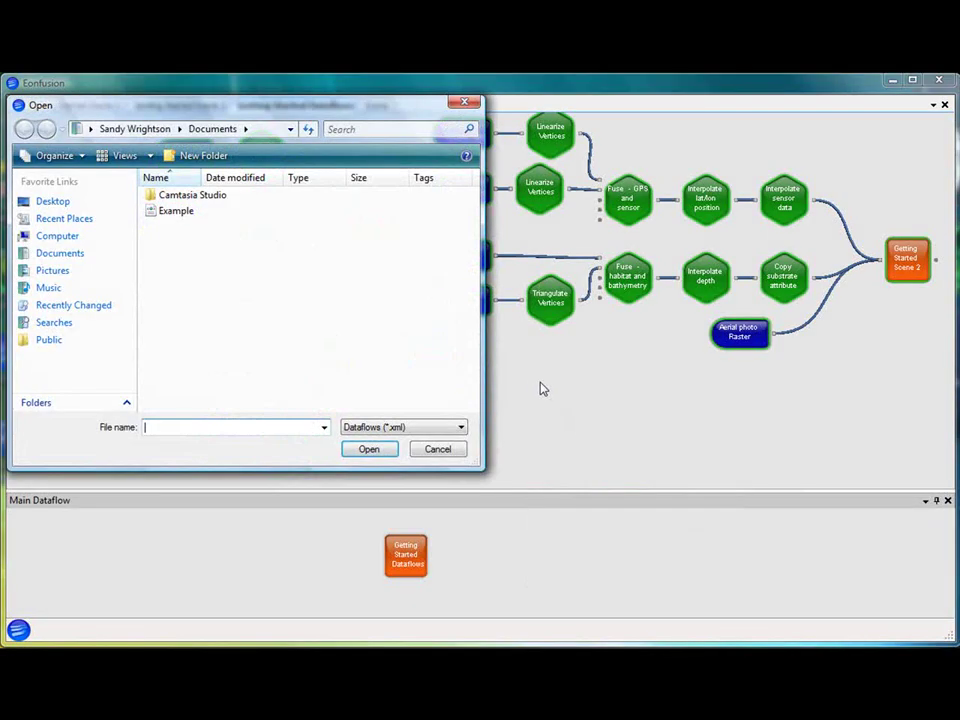
click(178, 211)
click(363, 450)
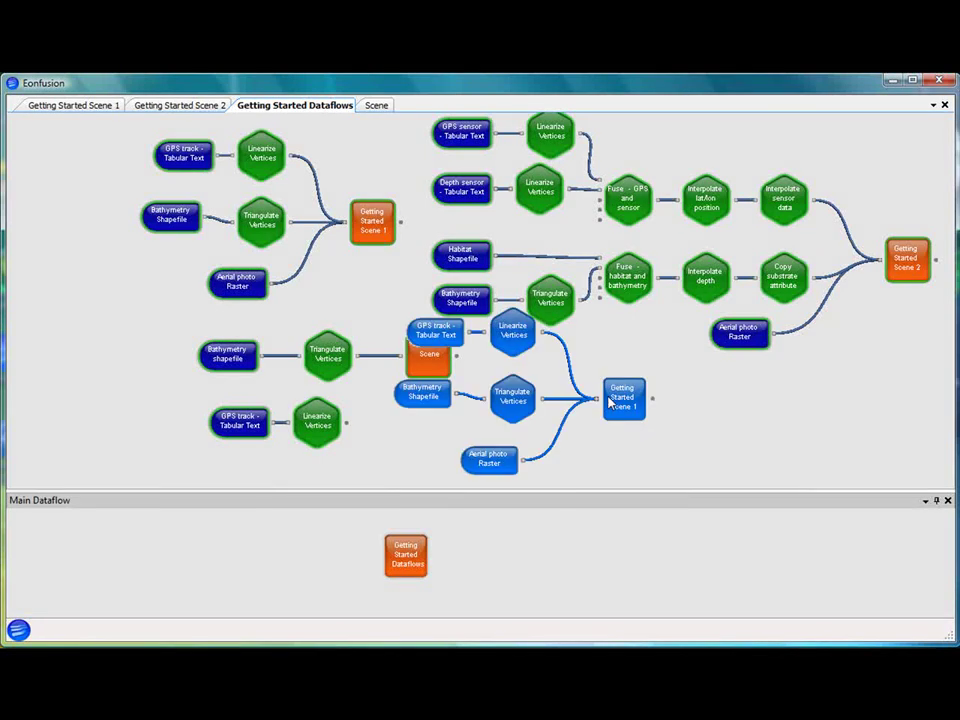
drag(609, 402, 722, 430)
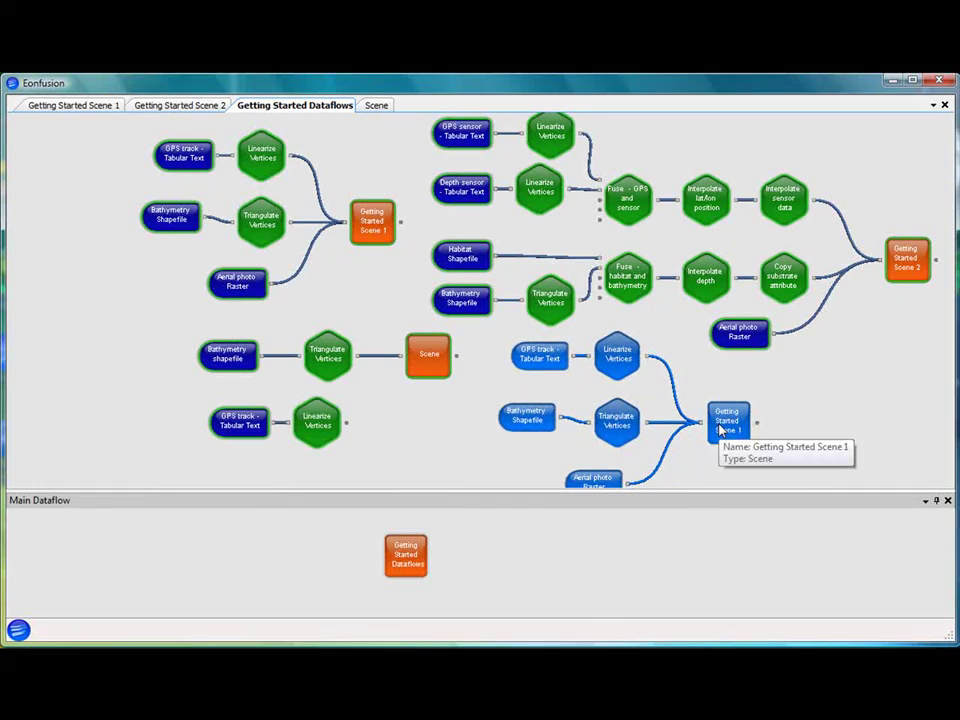
click(455, 430)
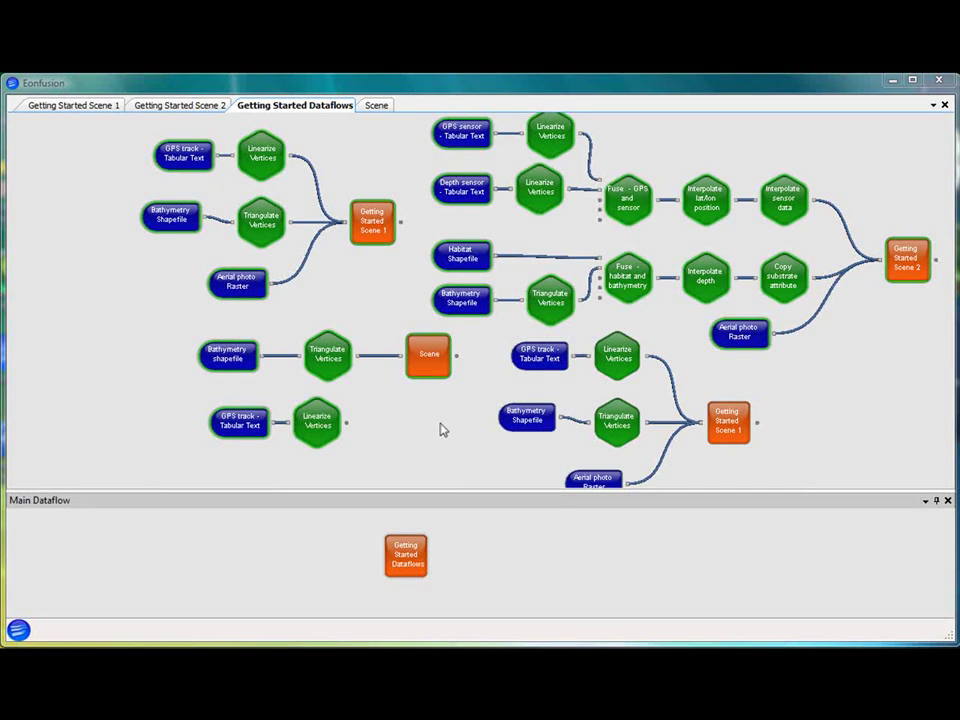
right_click(441, 425)
mouse_move(499, 507)
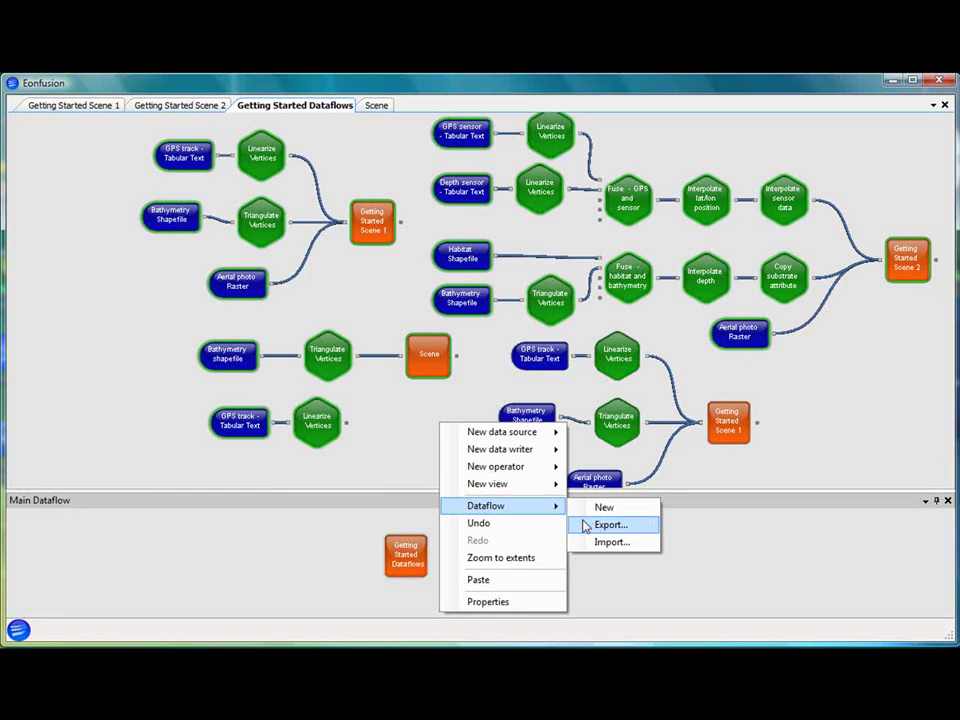
mouse_move(451, 486)
click(381, 454)
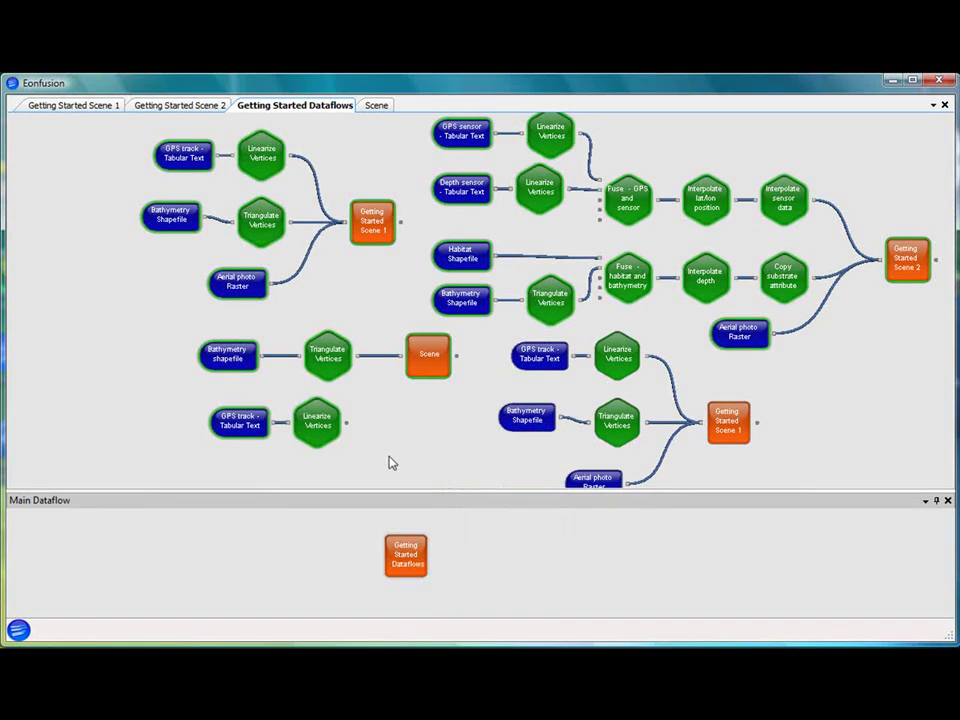
right_click(407, 562)
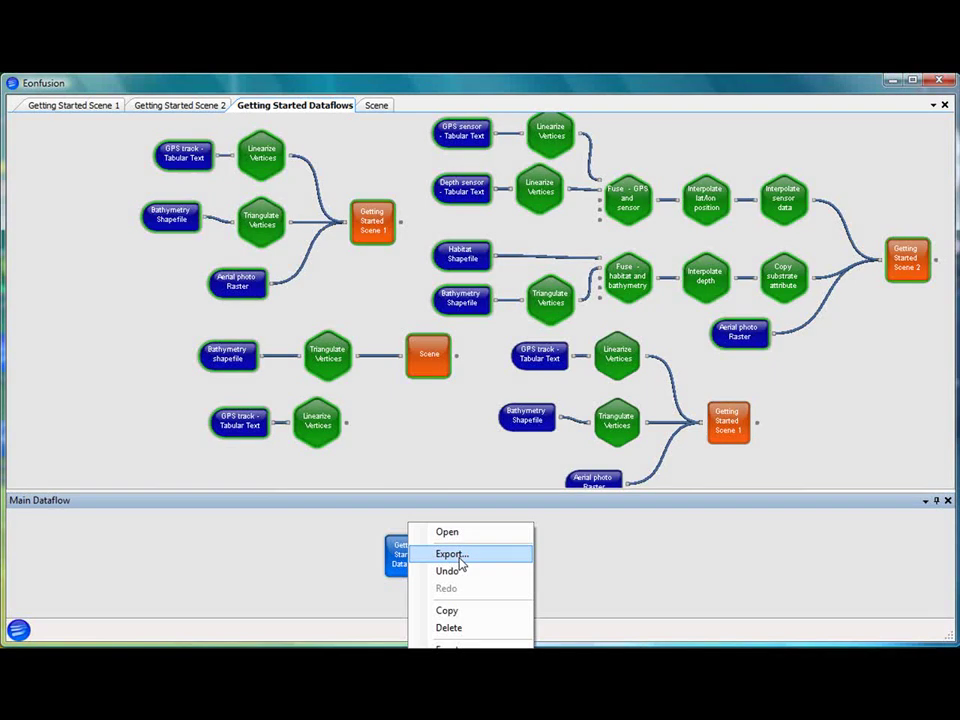
click(348, 543)
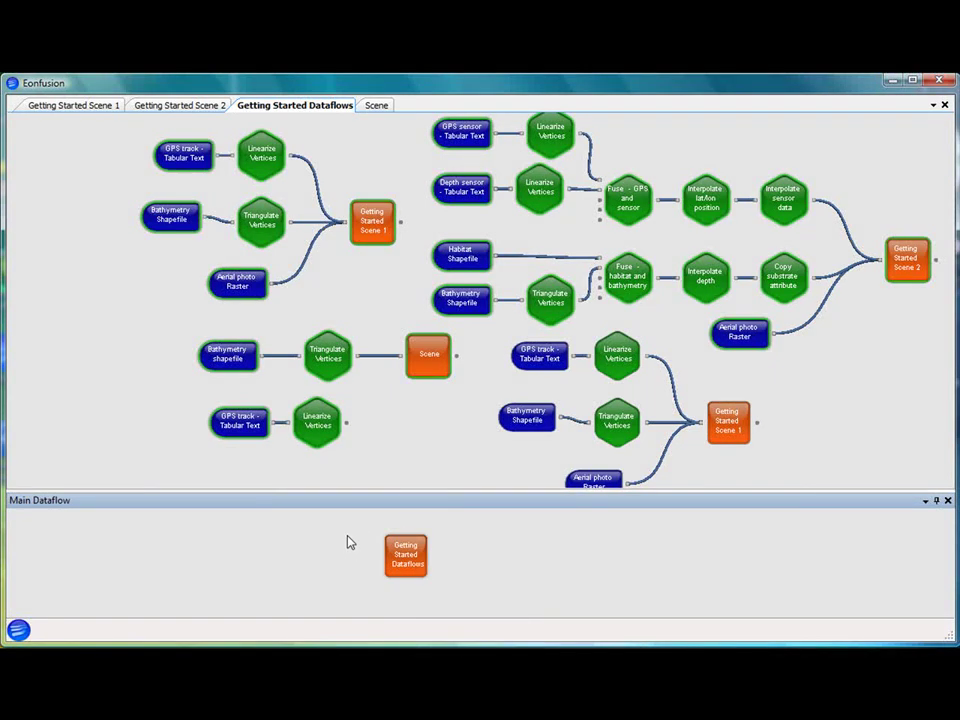
right_click(200, 545)
mouse_move(270, 578)
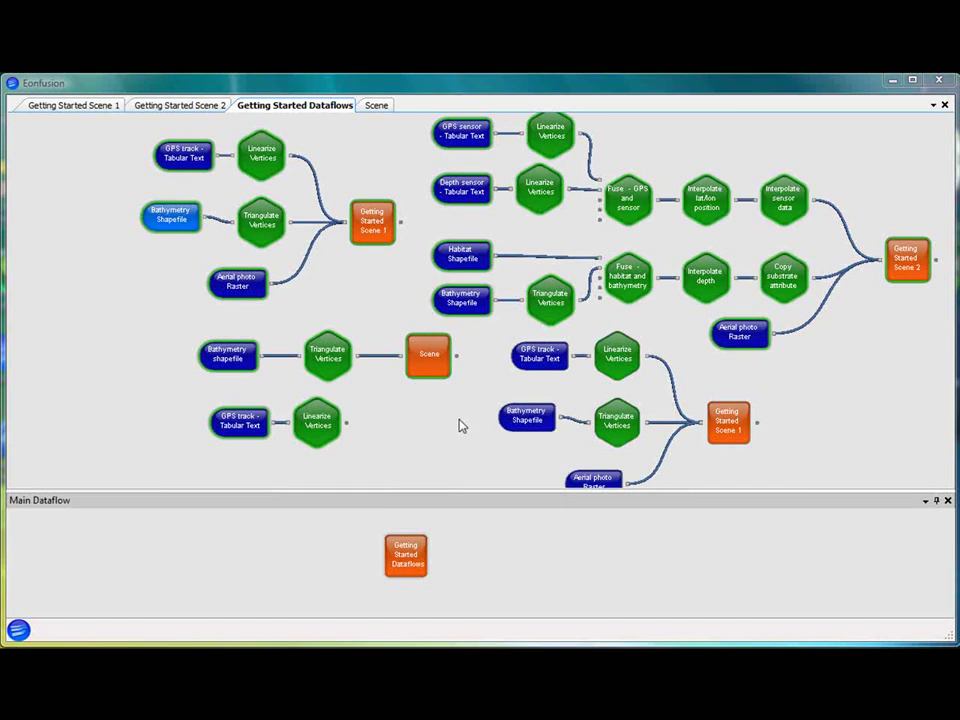
Step: Re-execute the Bathymetry Shapefile source in the original Getting Started Scene 1 branch
right_click(180, 216)
click(222, 245)
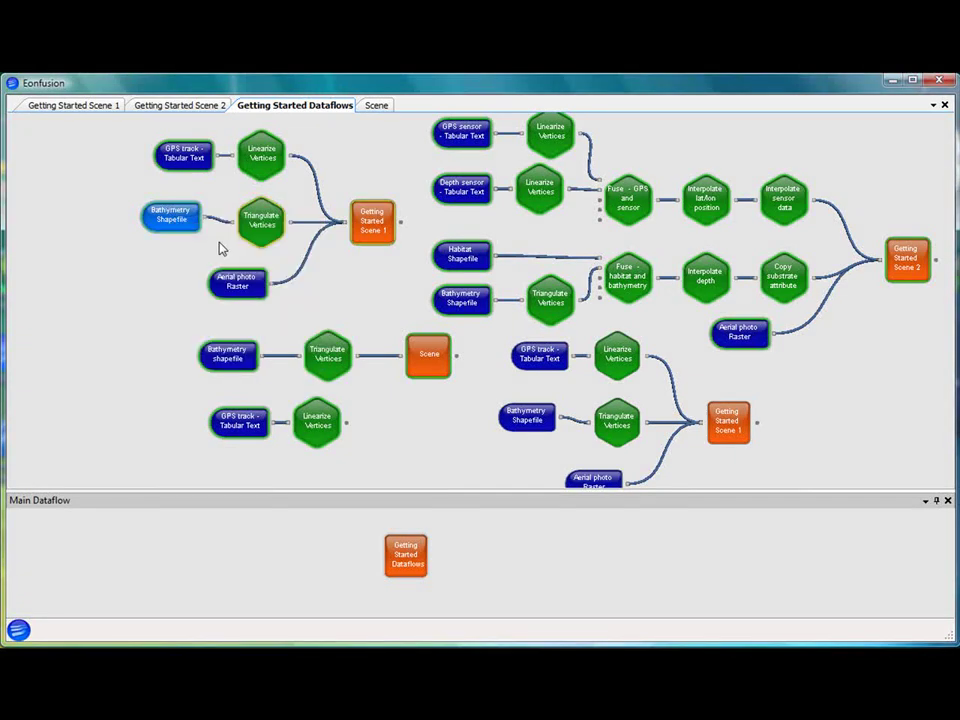